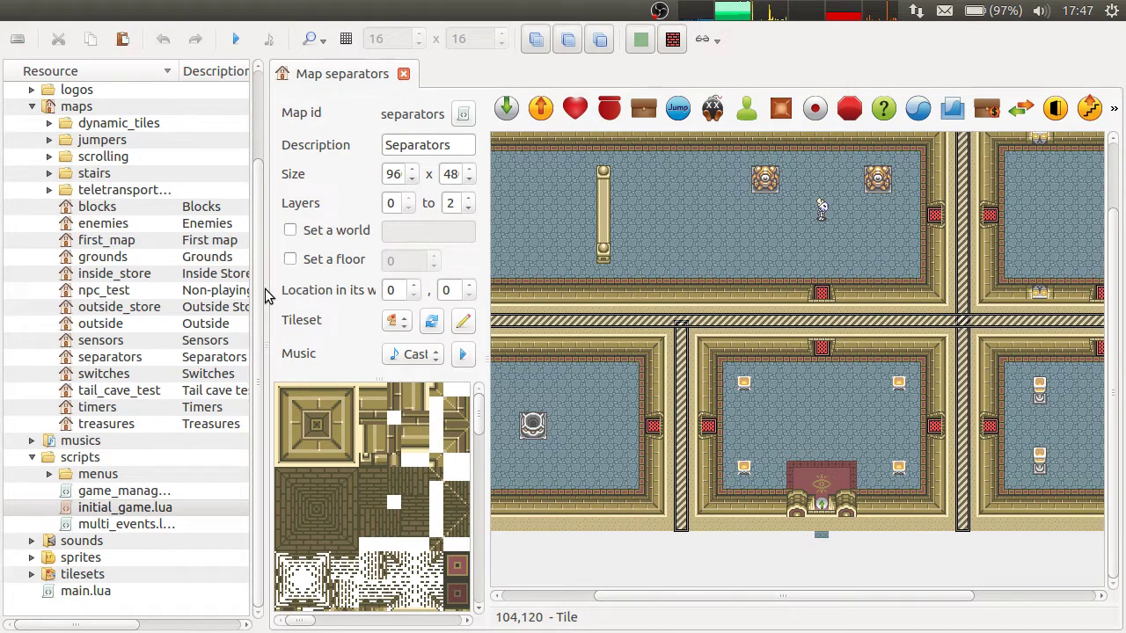
Delete the horizontal and both vertical room separators, save the map, and run the quest
drag(263, 294, 208, 285)
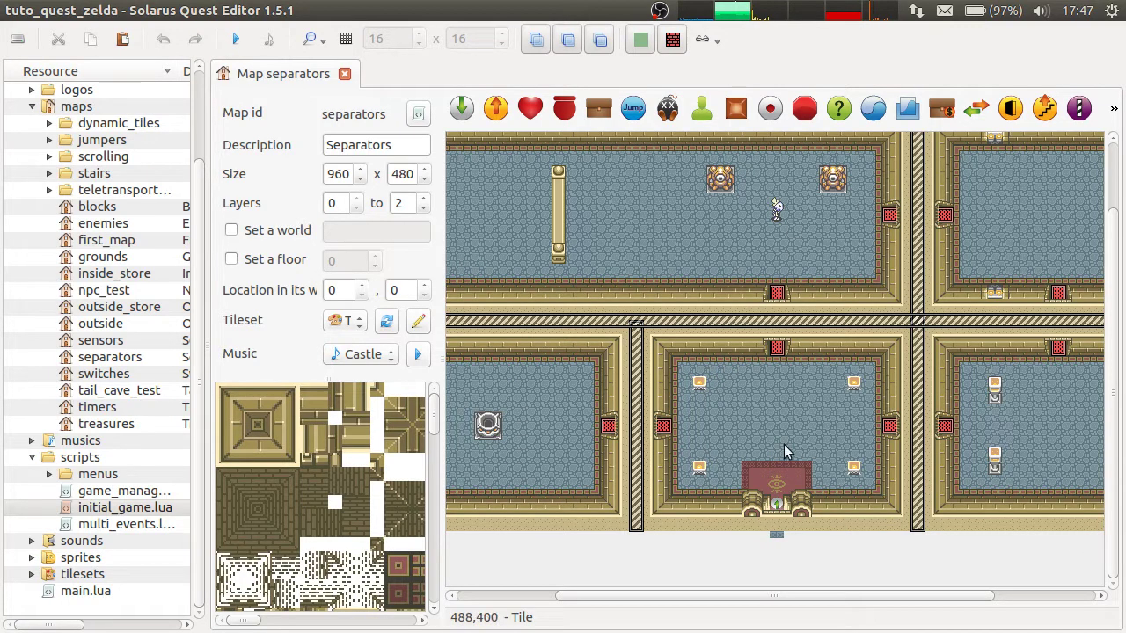
ctrl+scroll(663, 383, up, 2)
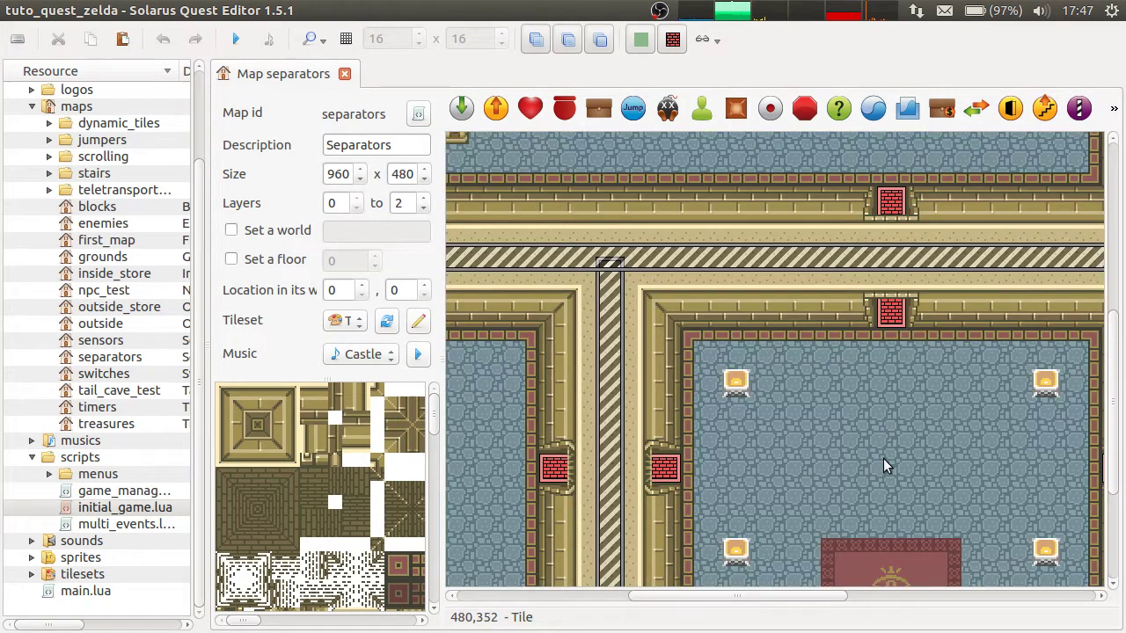
ctrl+scroll(740, 390, down, 2)
click(652, 313)
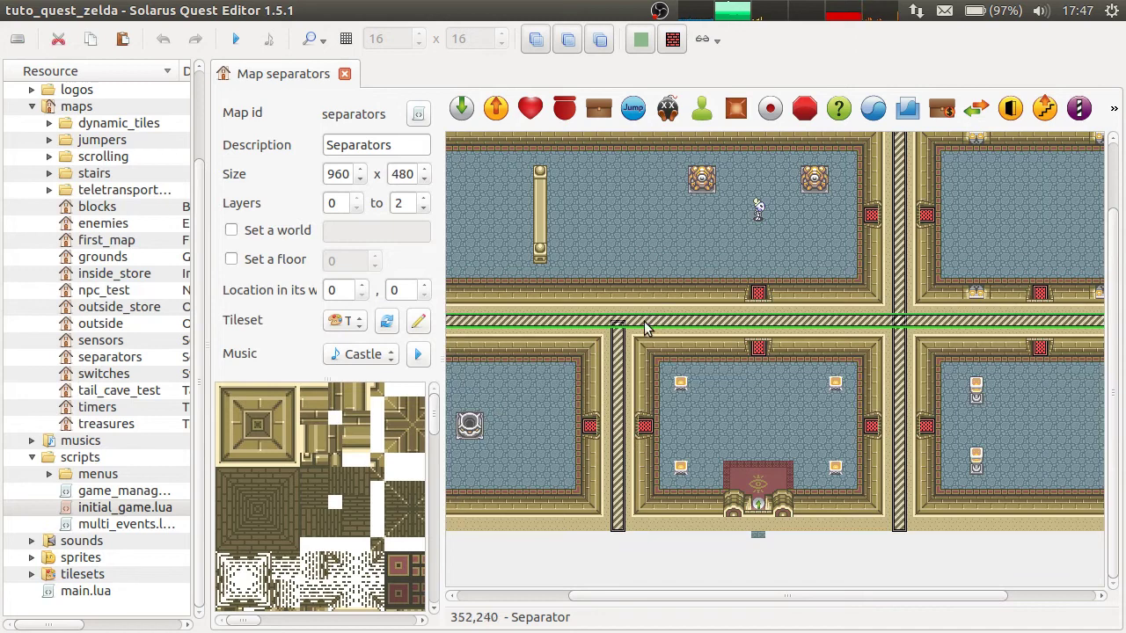
key(Delete)
click(617, 324)
key(Delete)
click(898, 339)
key(Delete)
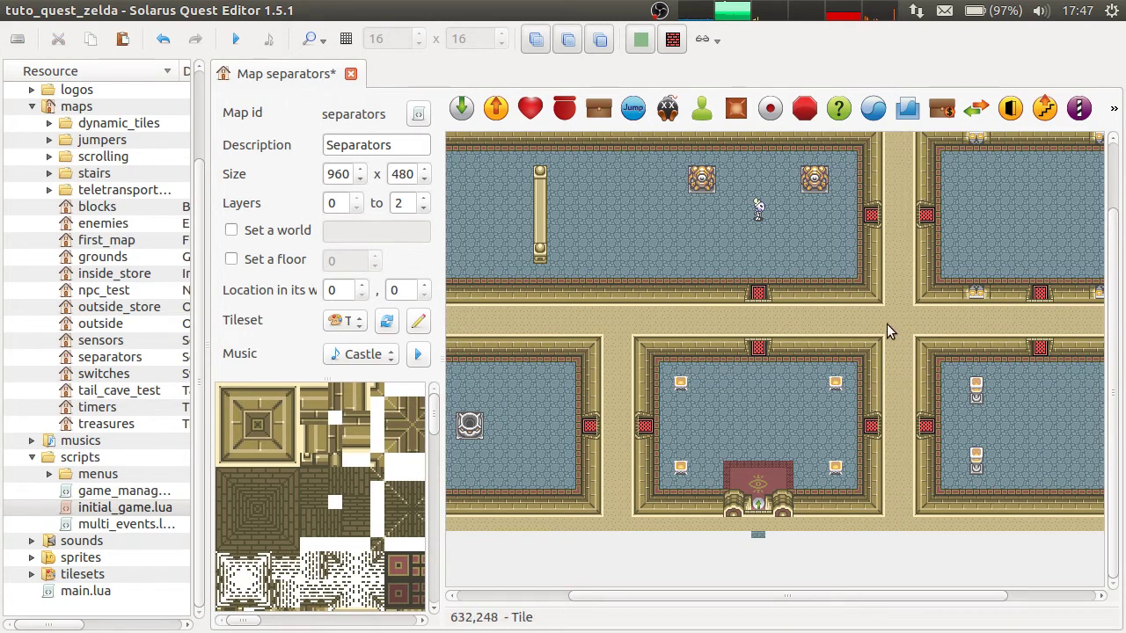
key(ctrl+s)
click(236, 39)
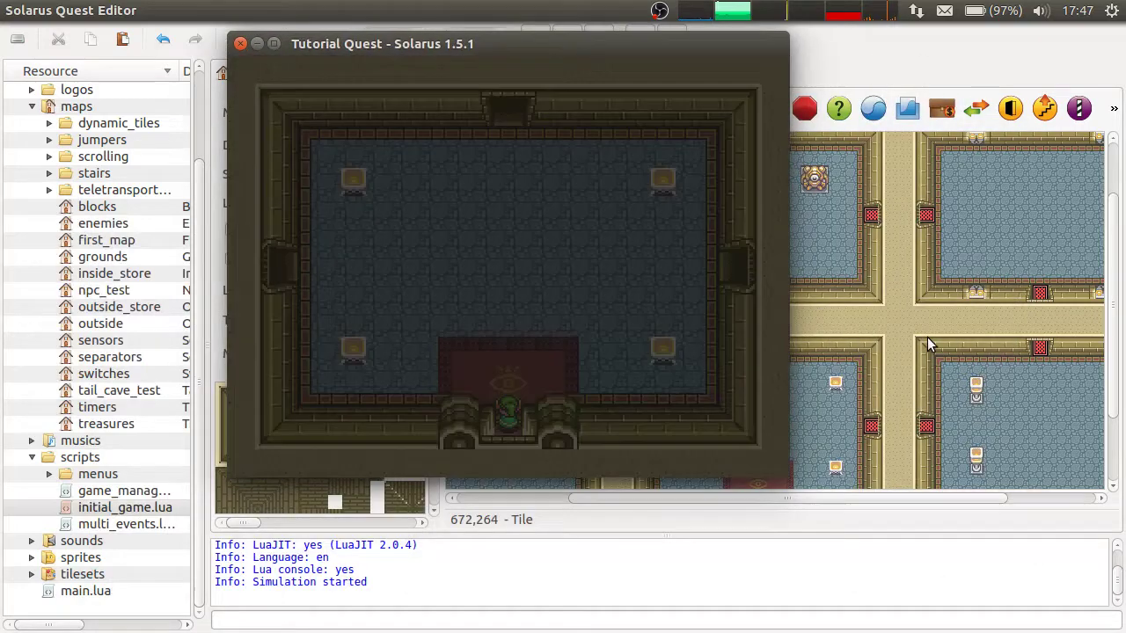
Walk the hero north through the doorways, back down, then west and east between rooms
key(Up)
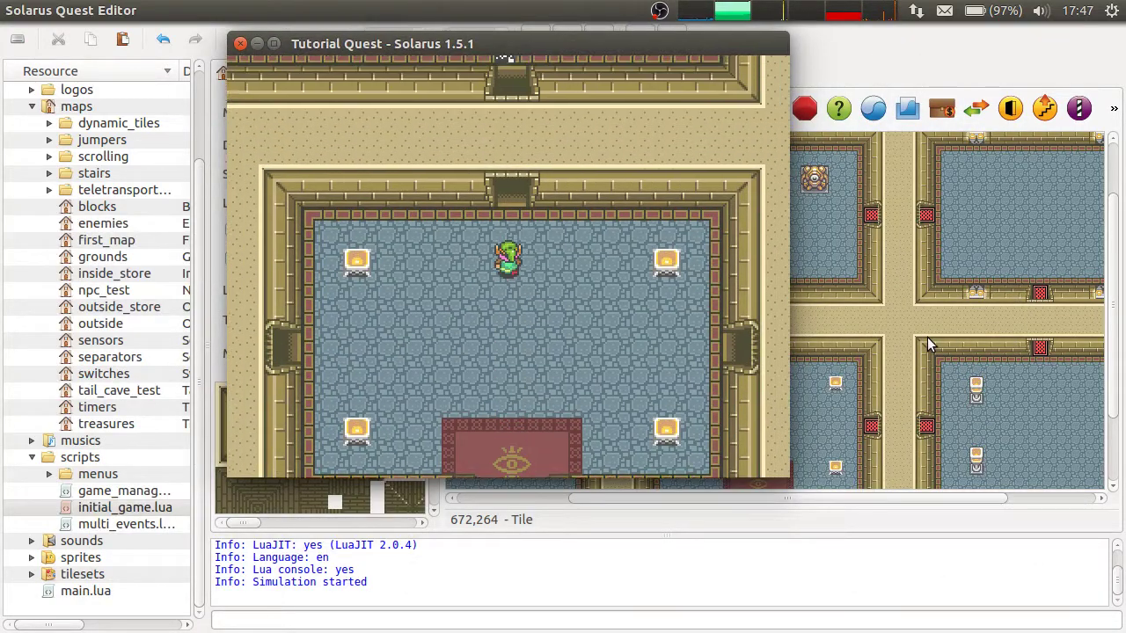
key(Up)
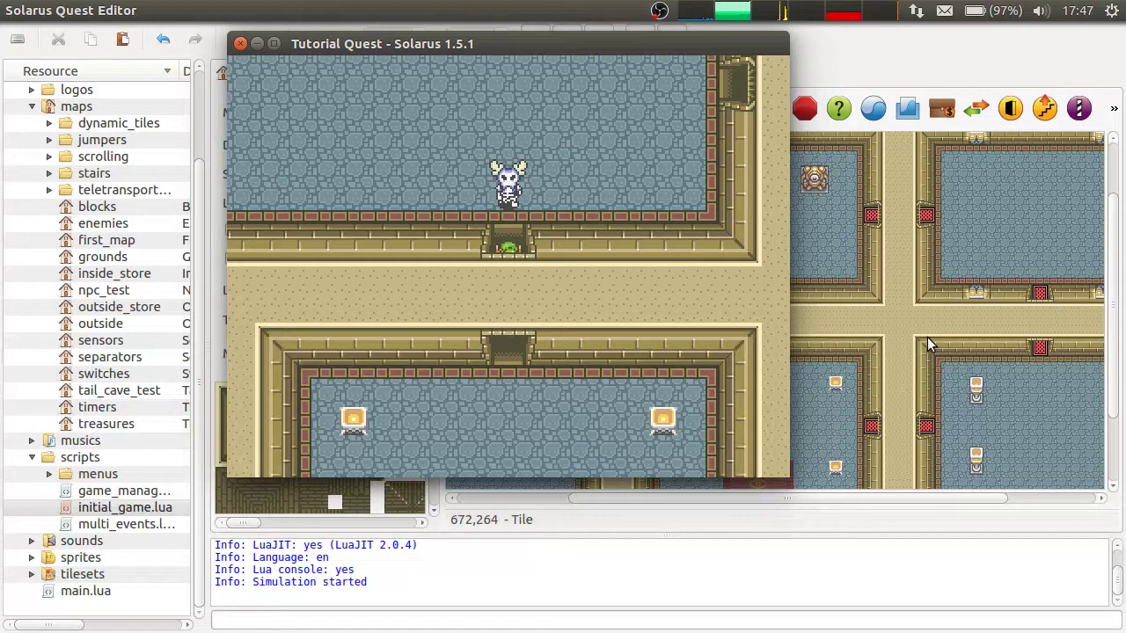
key(Up)
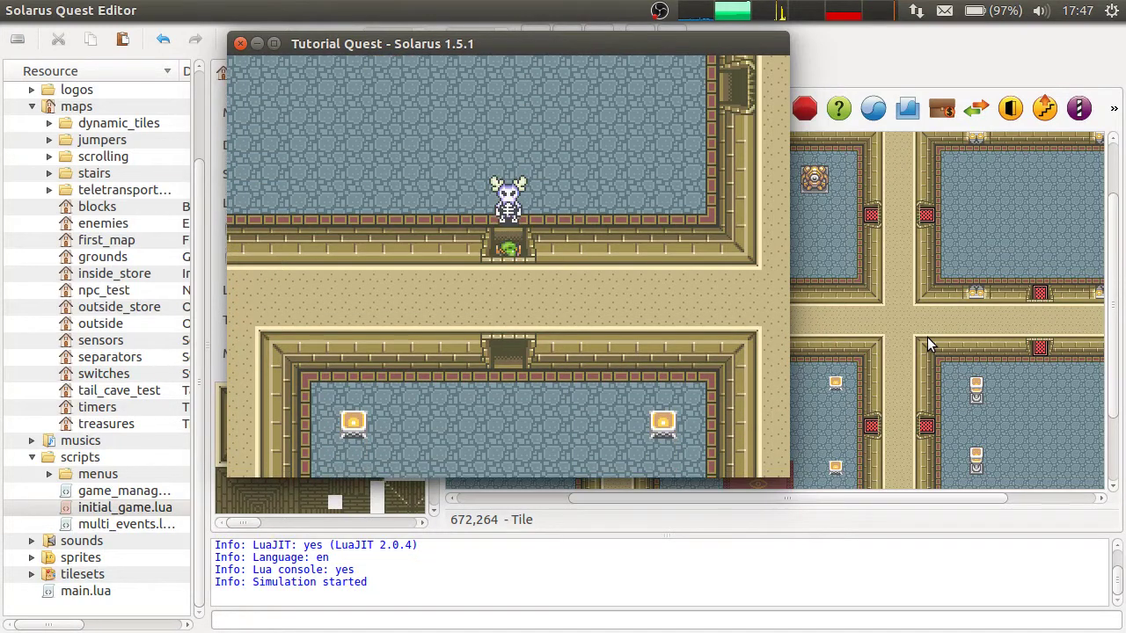
key(Up)
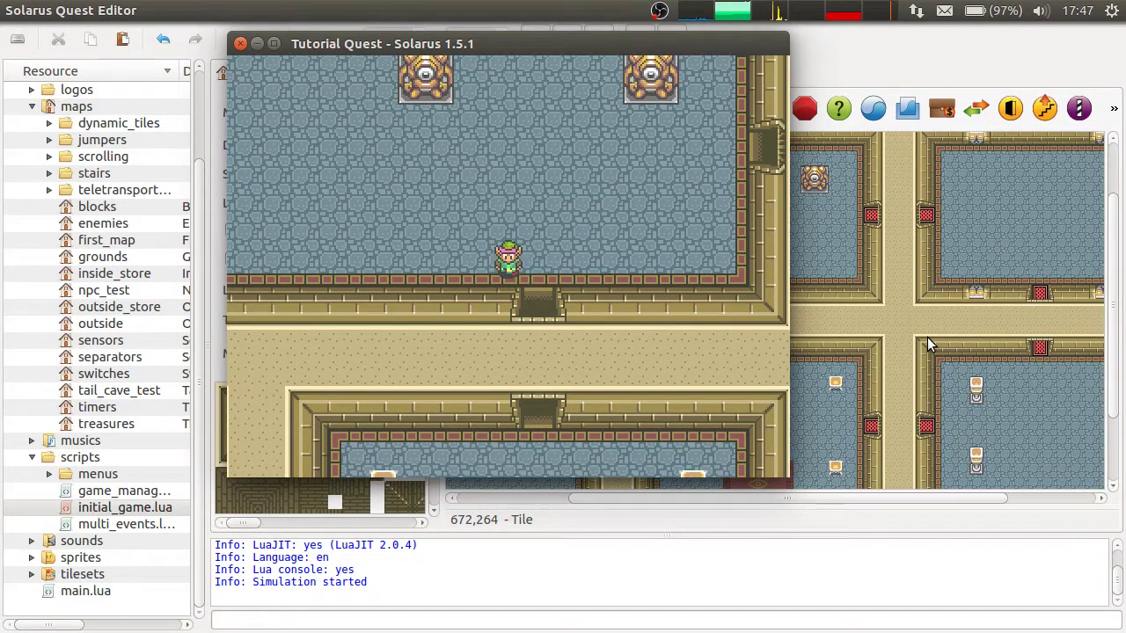
key(Down)
key(Left)
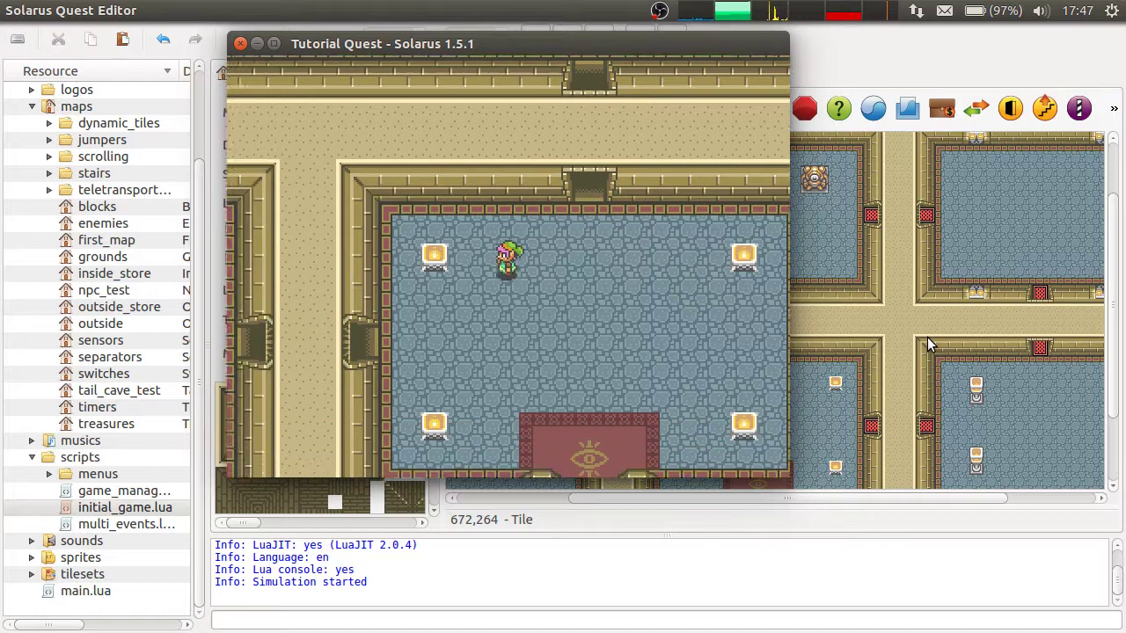
key(Left)
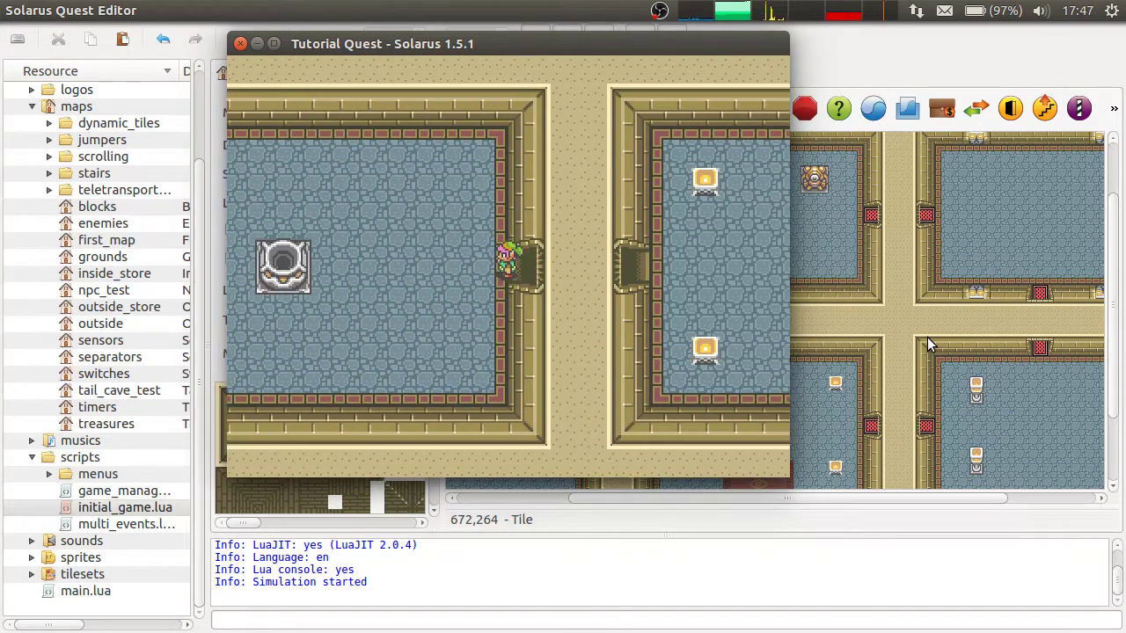
key(Right)
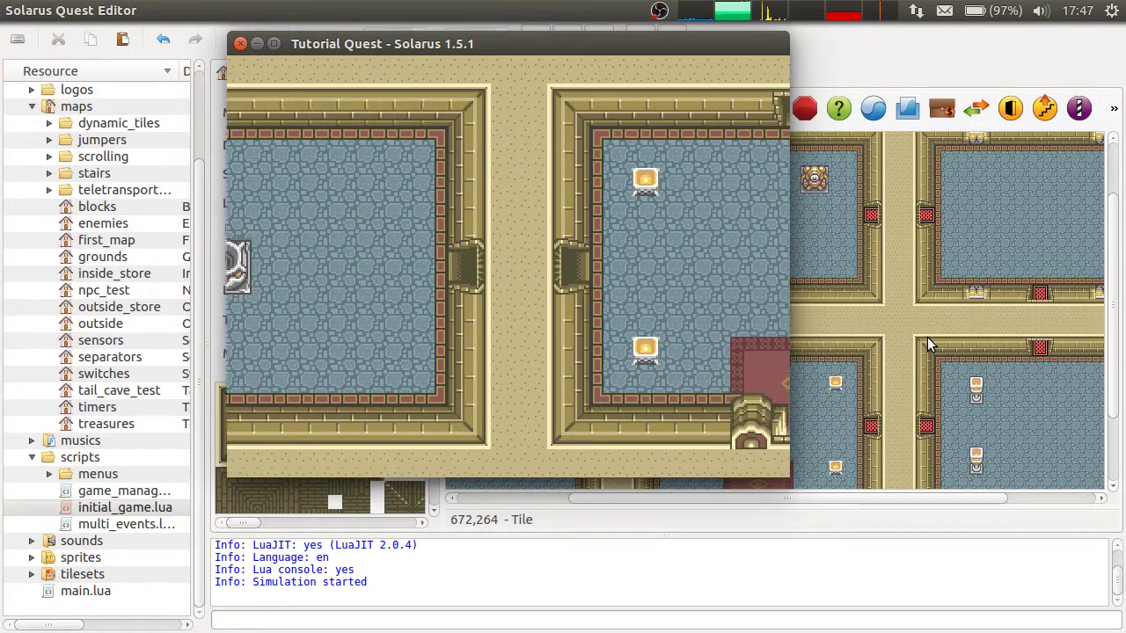
key(Down)
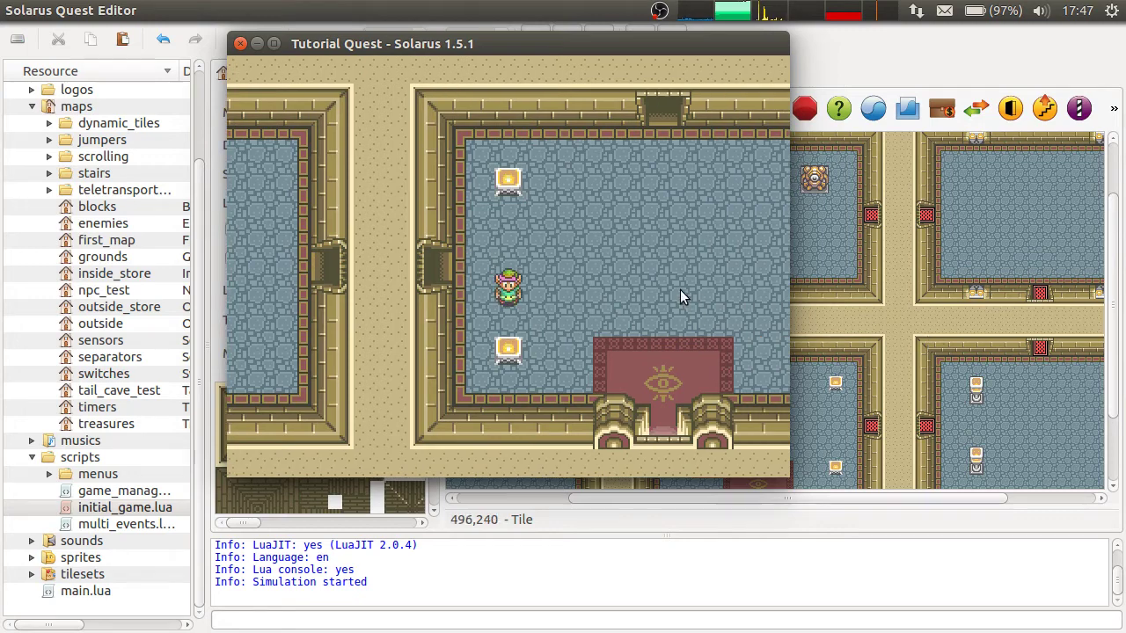
click(241, 47)
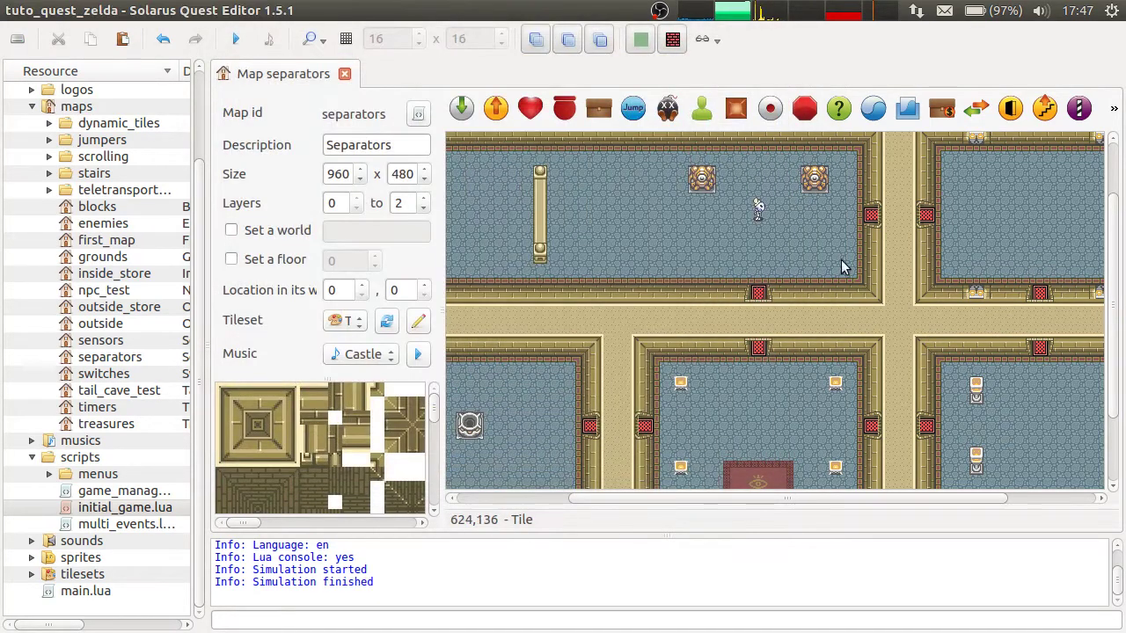
ctrl+scroll(590, 351, up, 1)
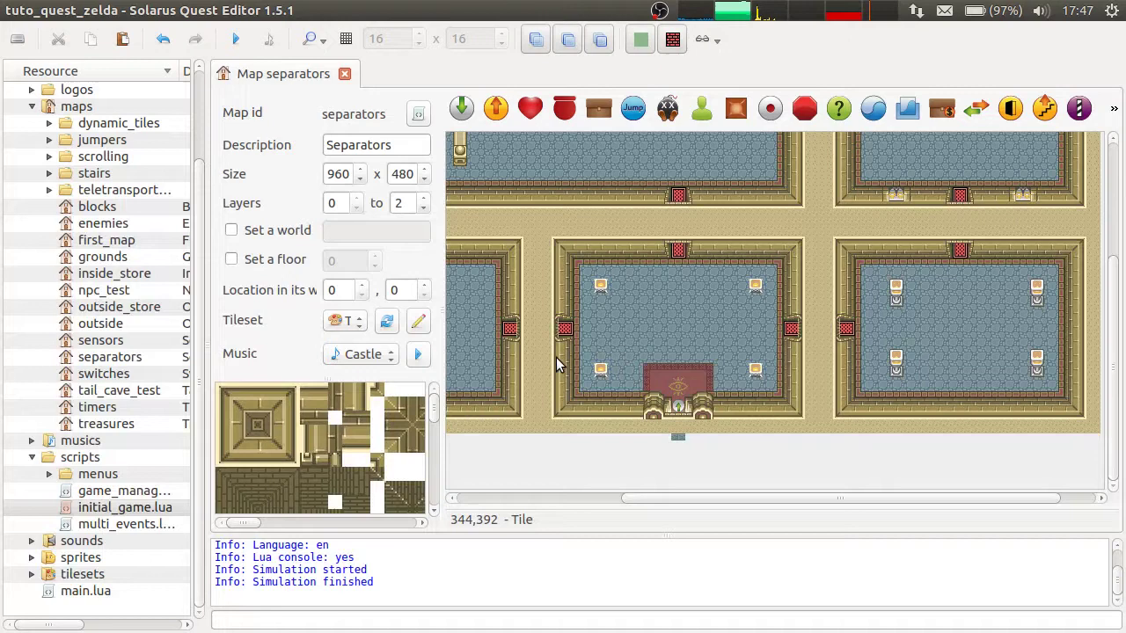
ctrl+scroll(564, 320, up, 1)
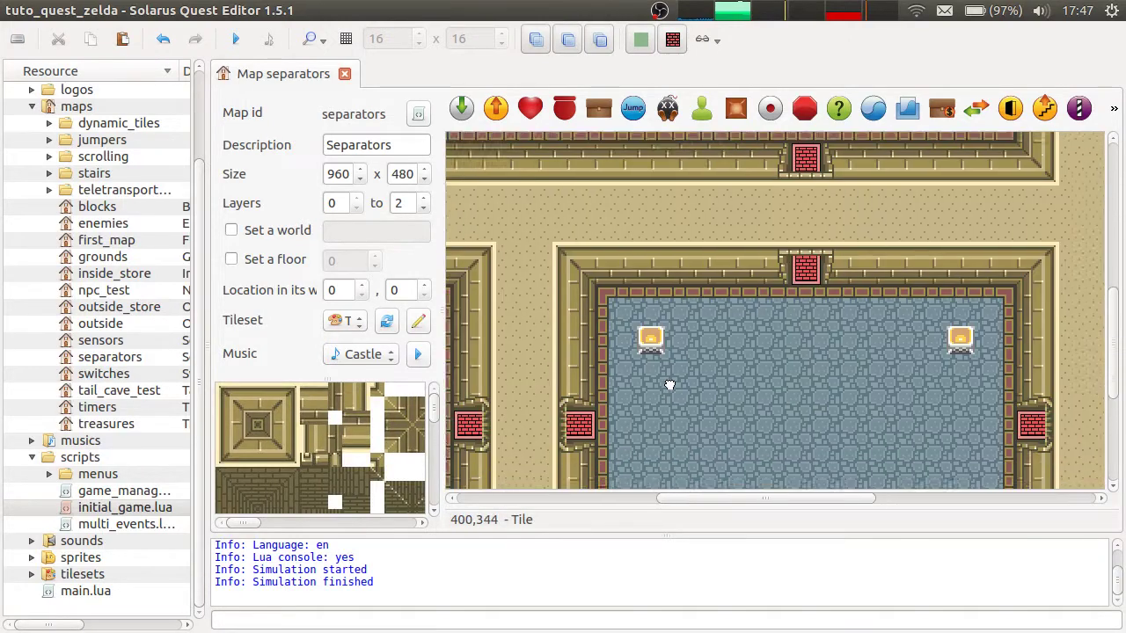
scroll(794, 276, right, 3)
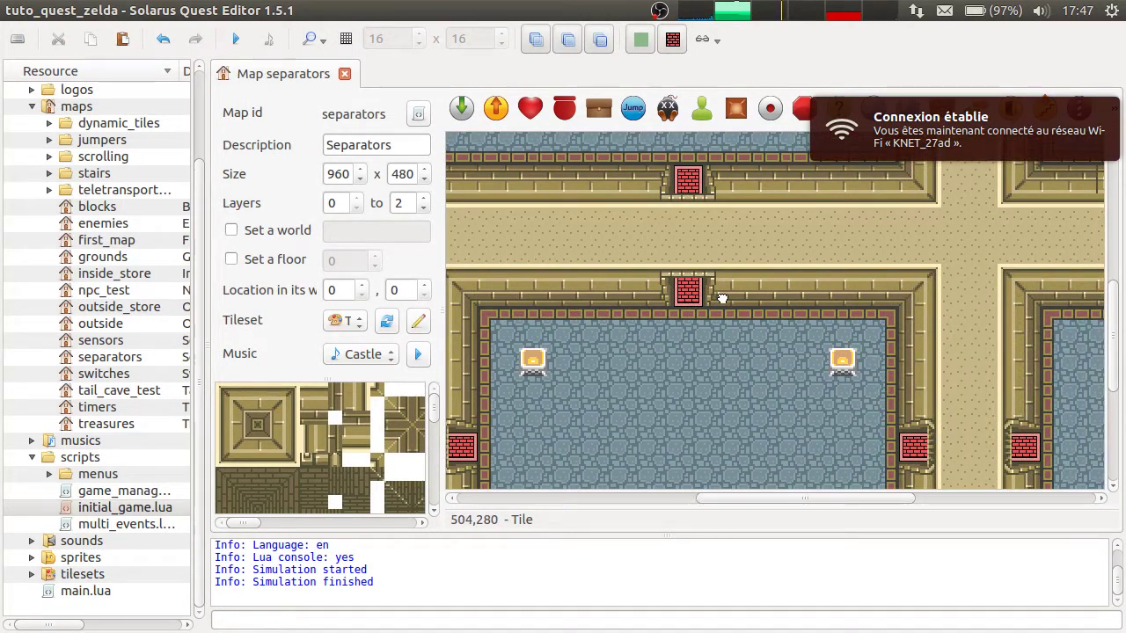
scroll(664, 207, up, 1)
click(662, 251)
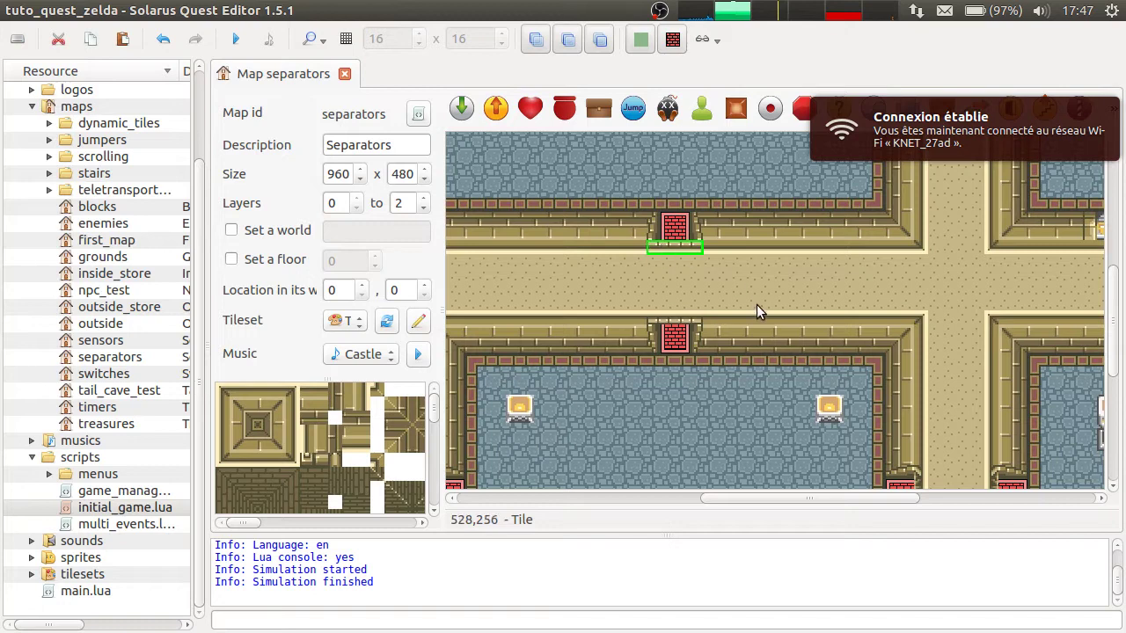
ctrl+click(675, 320)
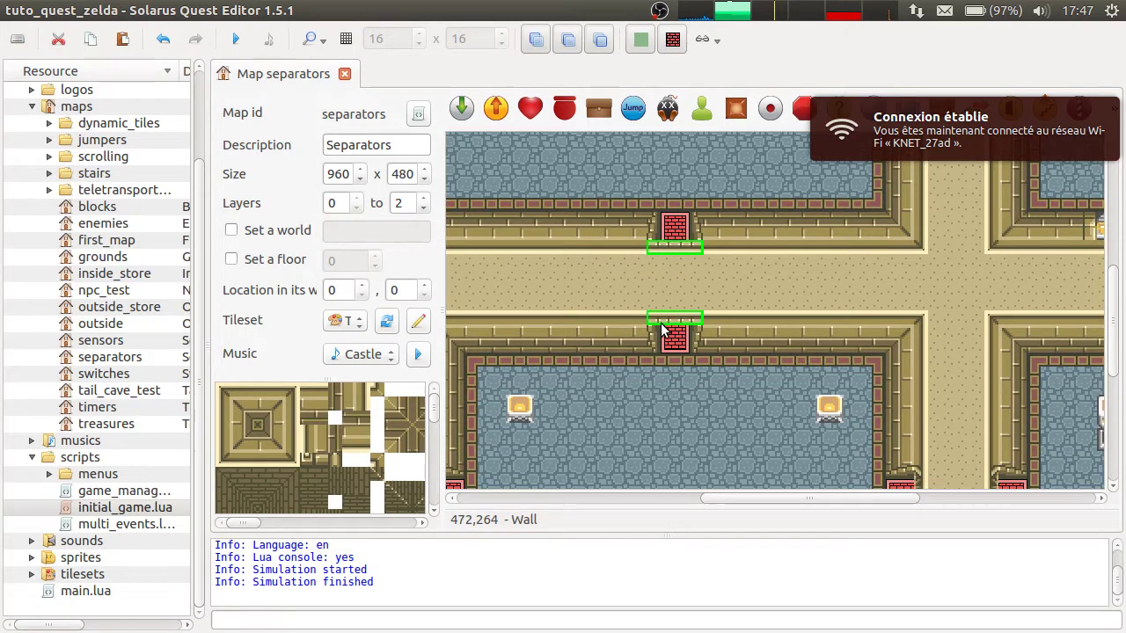
click(688, 361)
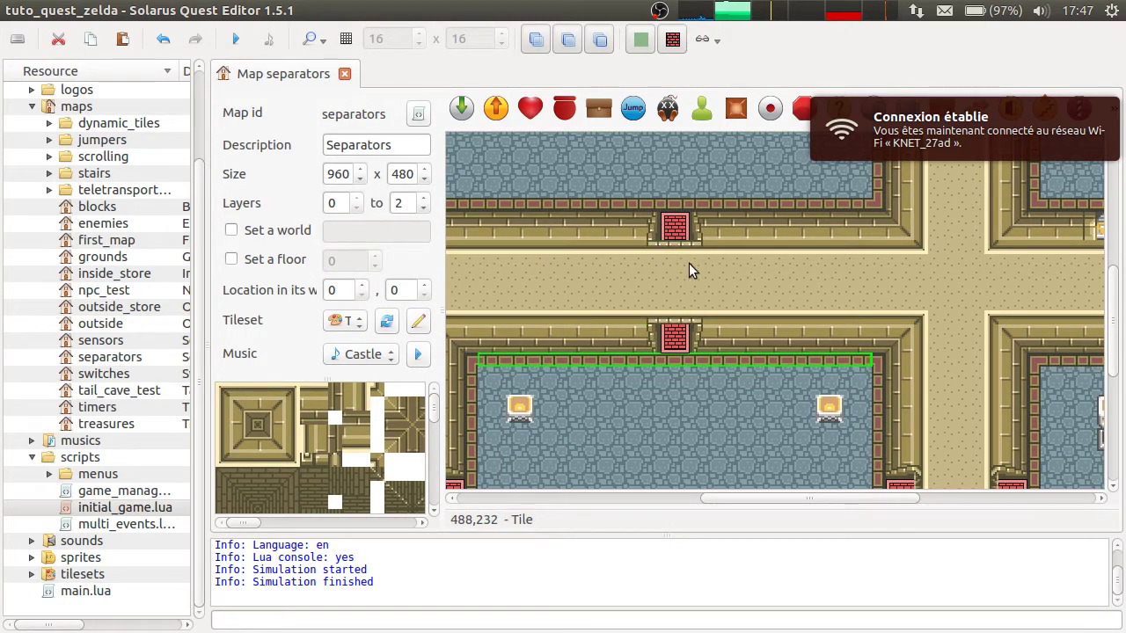
ctrl+click(680, 243)
click(679, 317)
ctrl+click(684, 246)
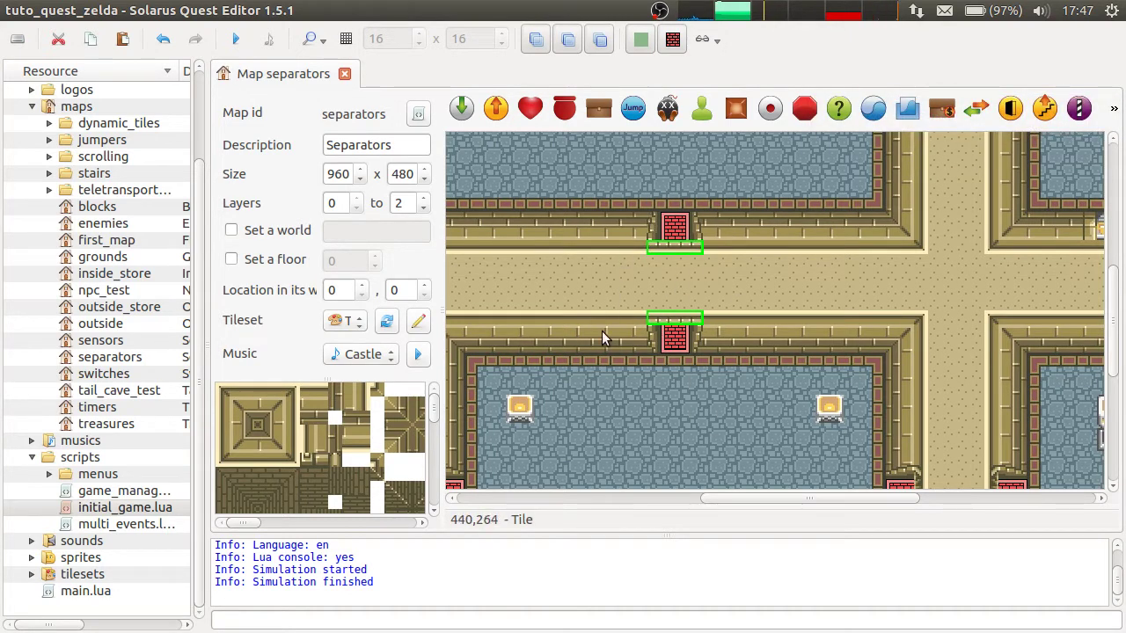
scroll(602, 330, down, 3)
scroll(601, 330, left, 2)
click(542, 362)
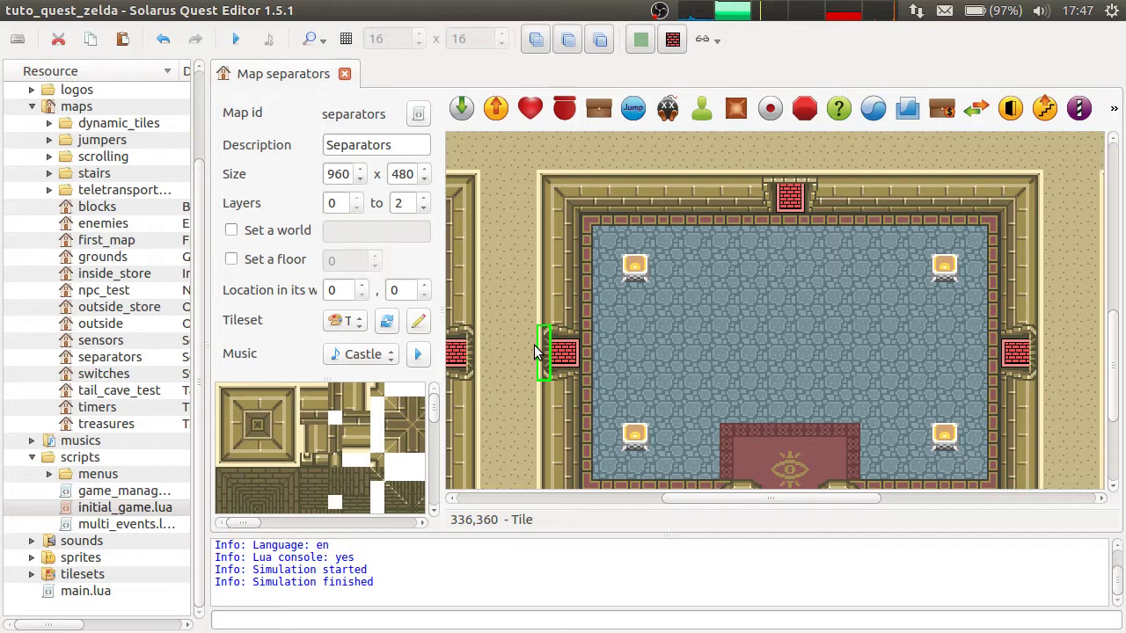
scroll(545, 346, down, 1)
scroll(545, 346, left, 1)
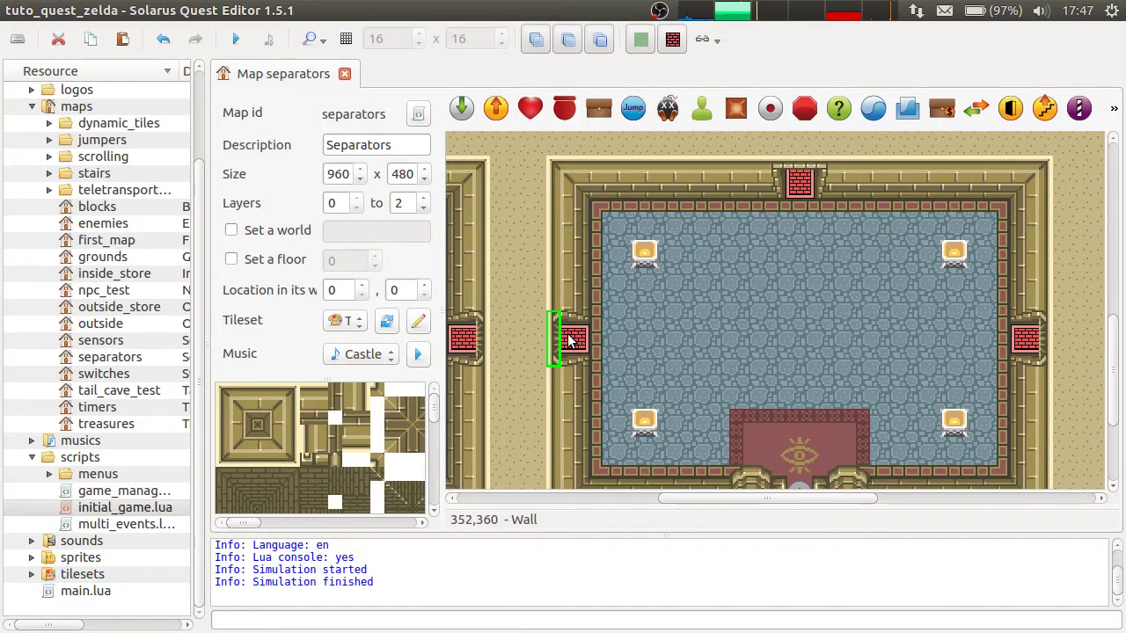
click(634, 332)
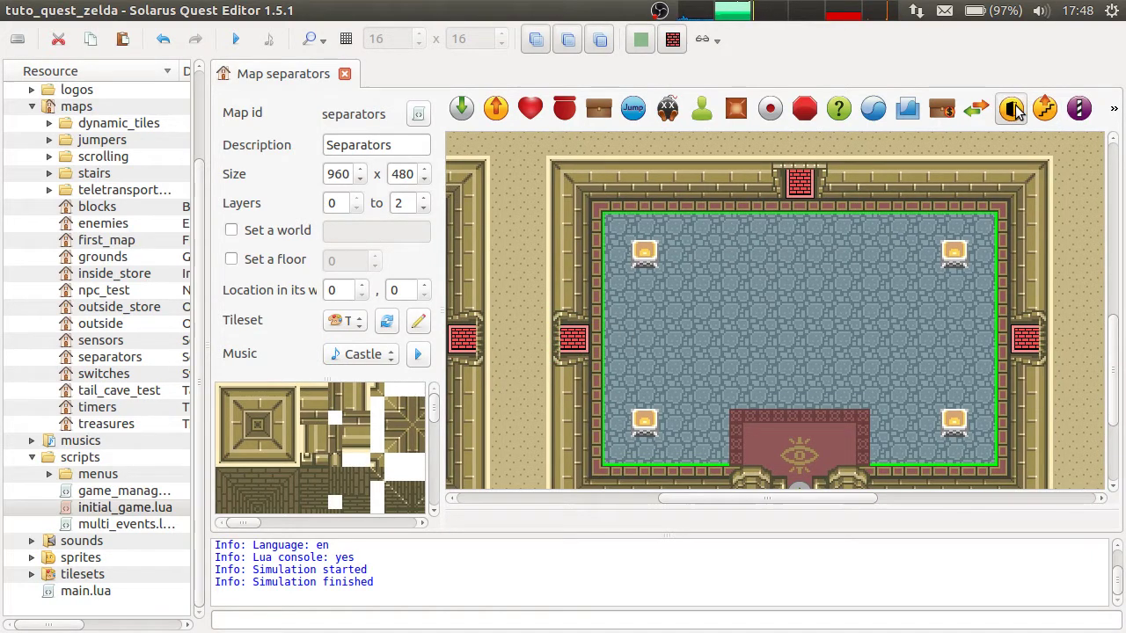
Place a door entity at 376, 352 and give it the entities Door (normal) sprite
click(1011, 107)
click(635, 350)
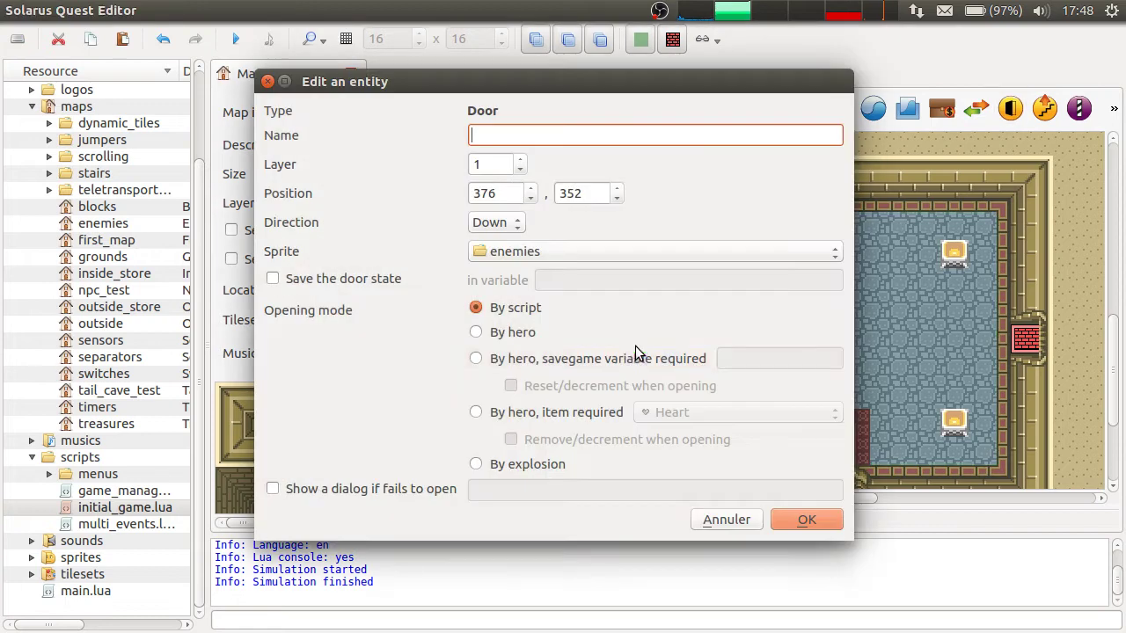
click(471, 252)
click(476, 269)
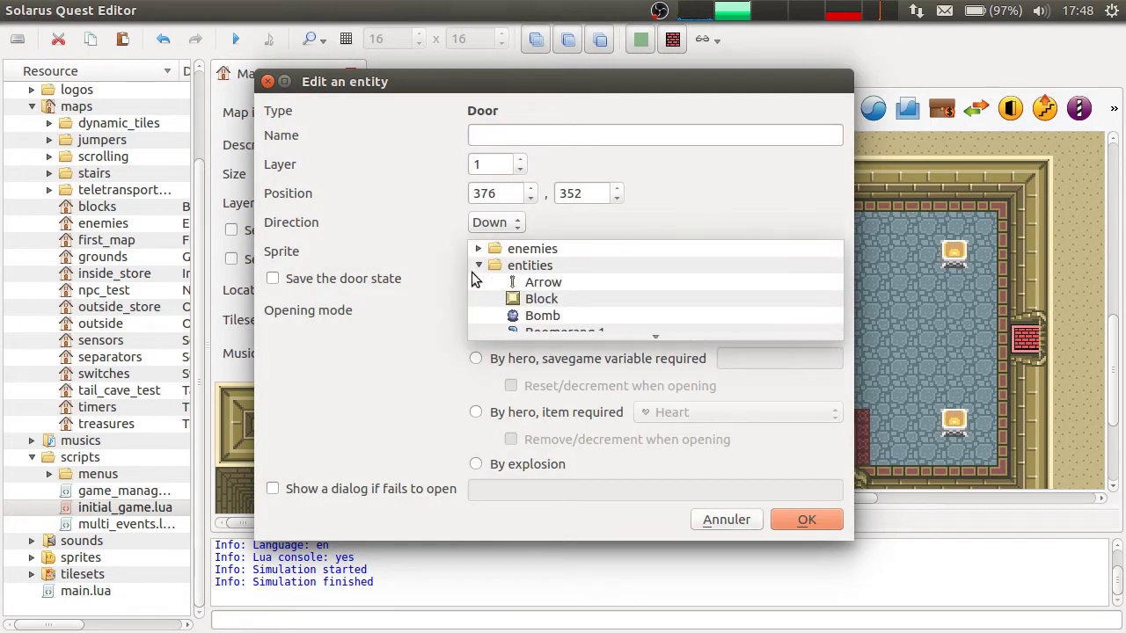
click(452, 256)
click(475, 251)
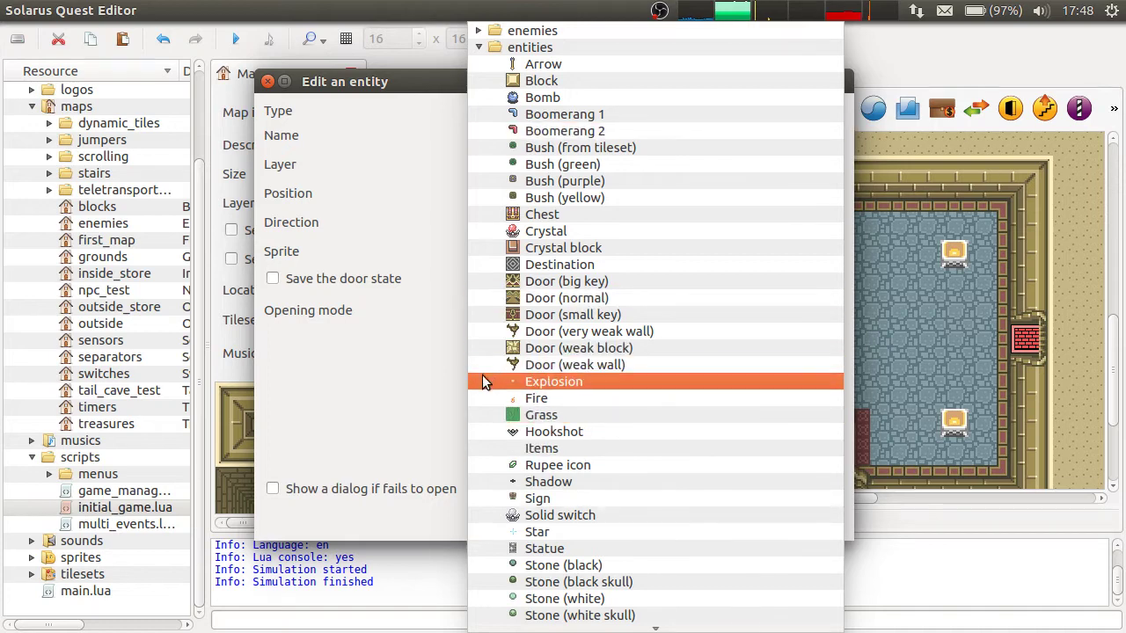
click(584, 301)
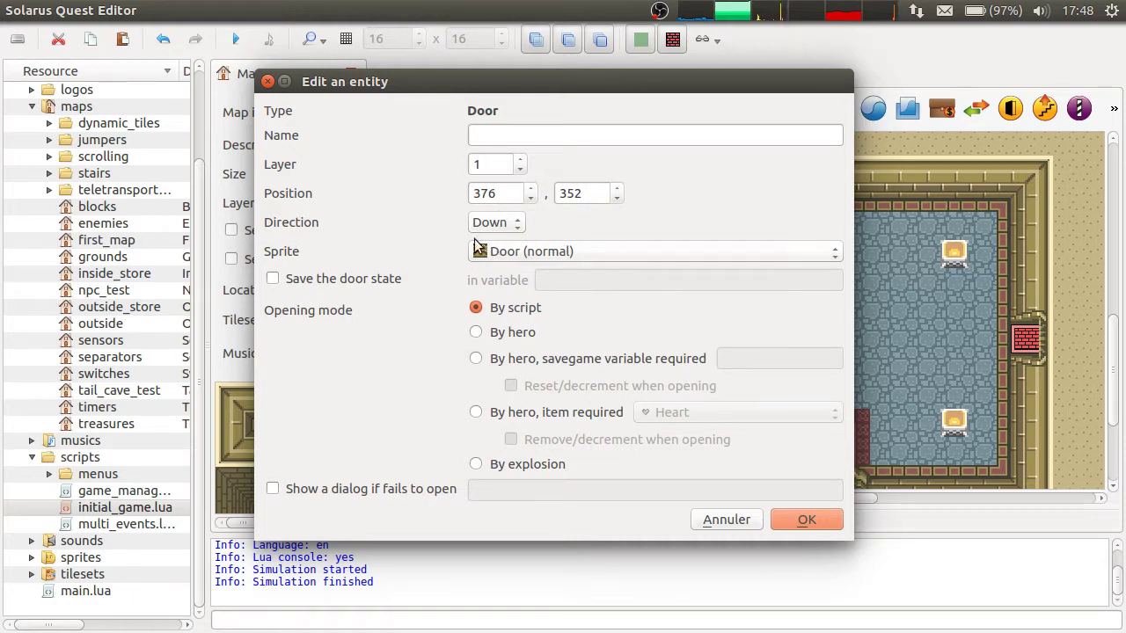
Set the new door's direction to Left
click(495, 223)
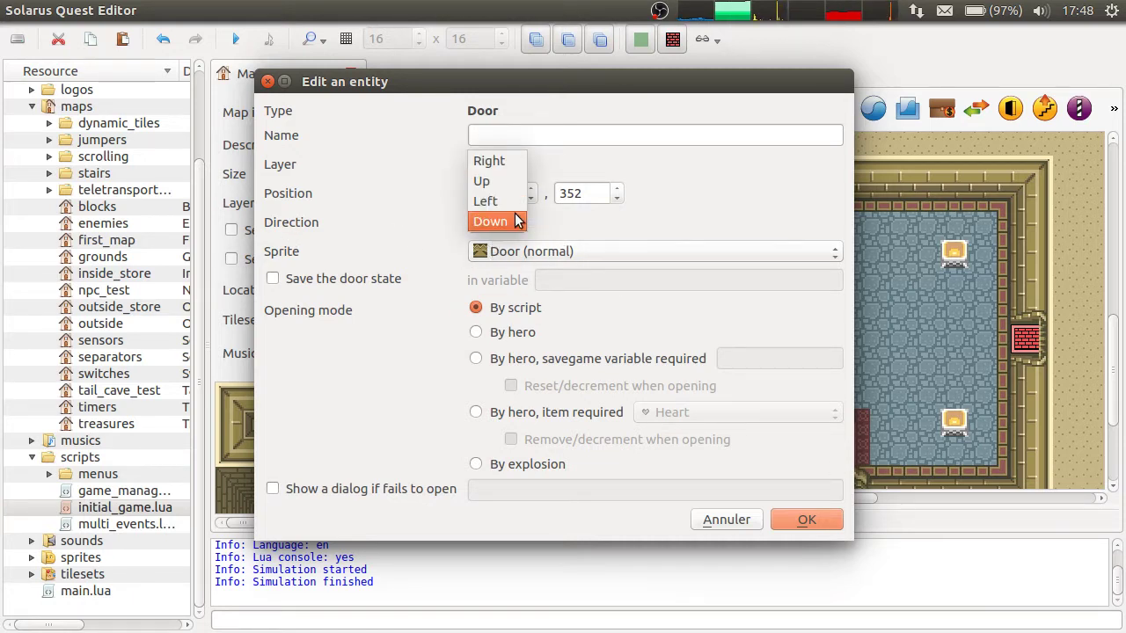
click(792, 120)
drag(782, 80, 460, 92)
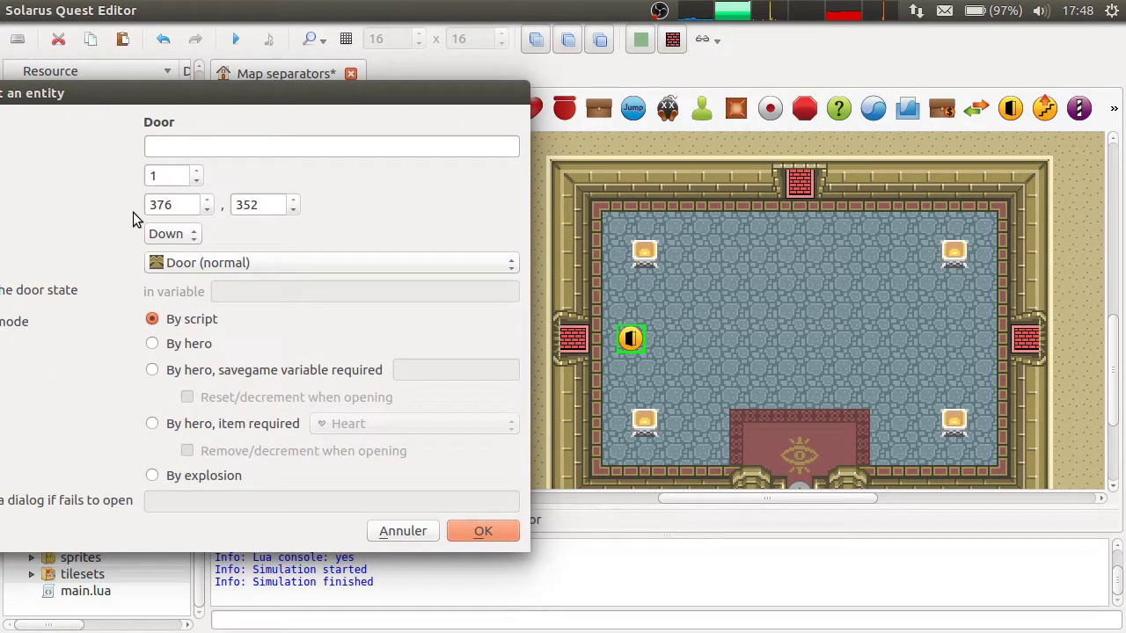
click(177, 235)
click(164, 212)
drag(412, 93, 786, 78)
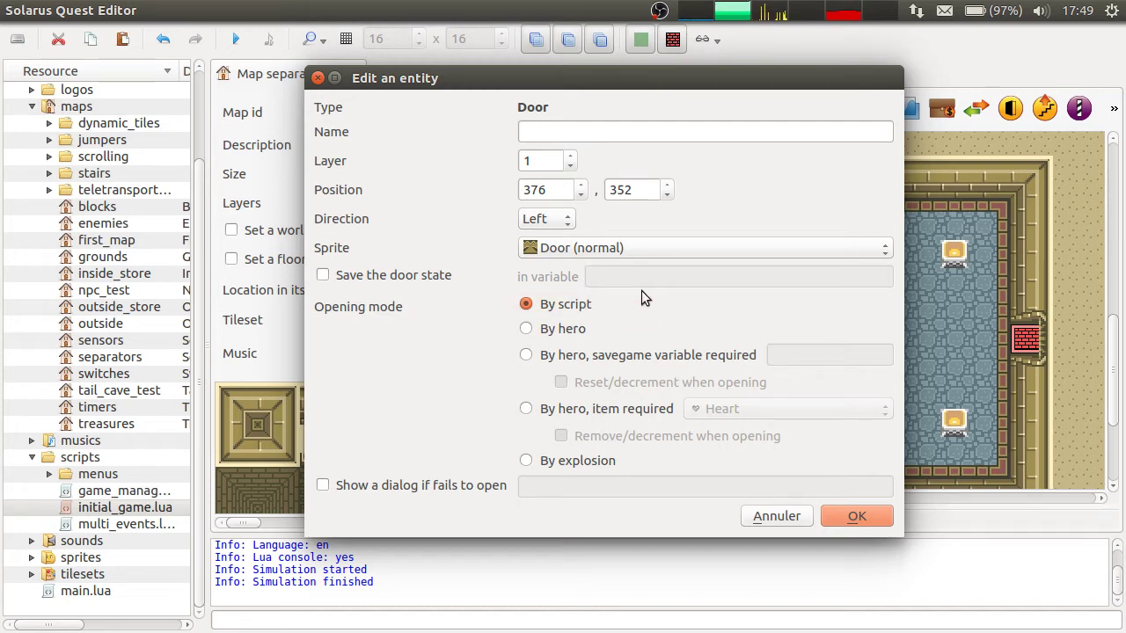
Keep the door opening By script with its state unsaved, and confirm the door
click(556, 304)
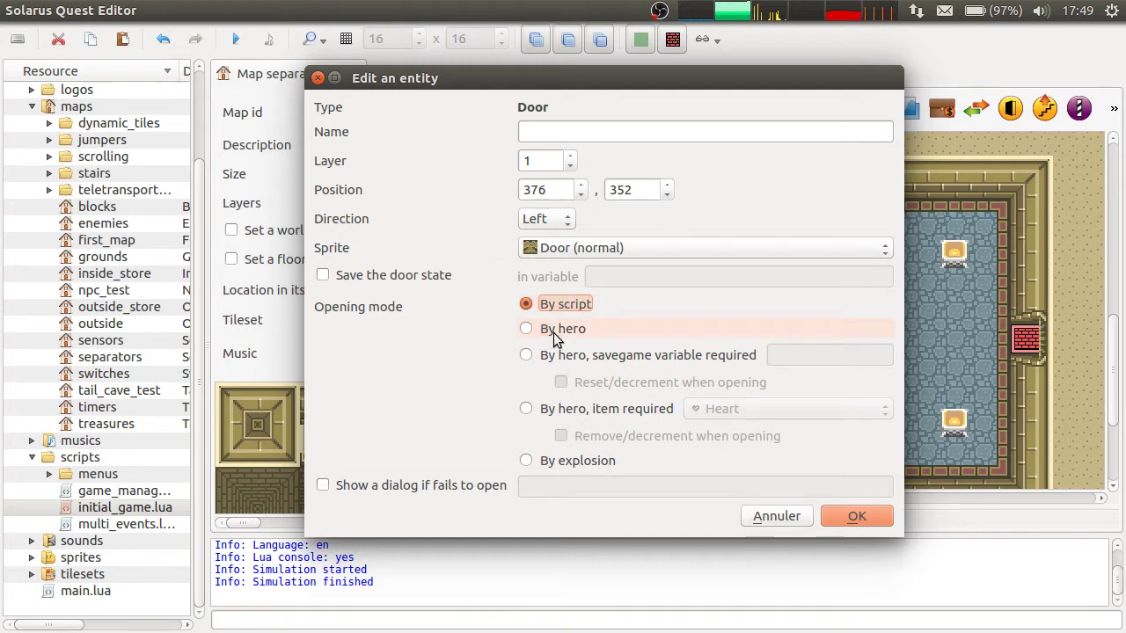
click(444, 274)
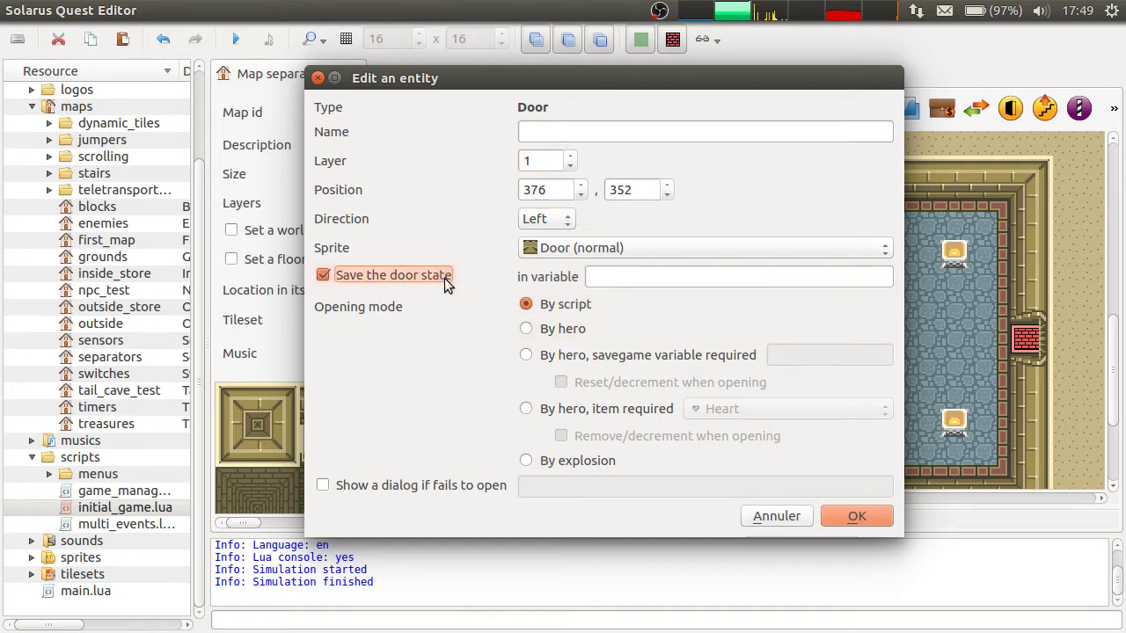
click(443, 274)
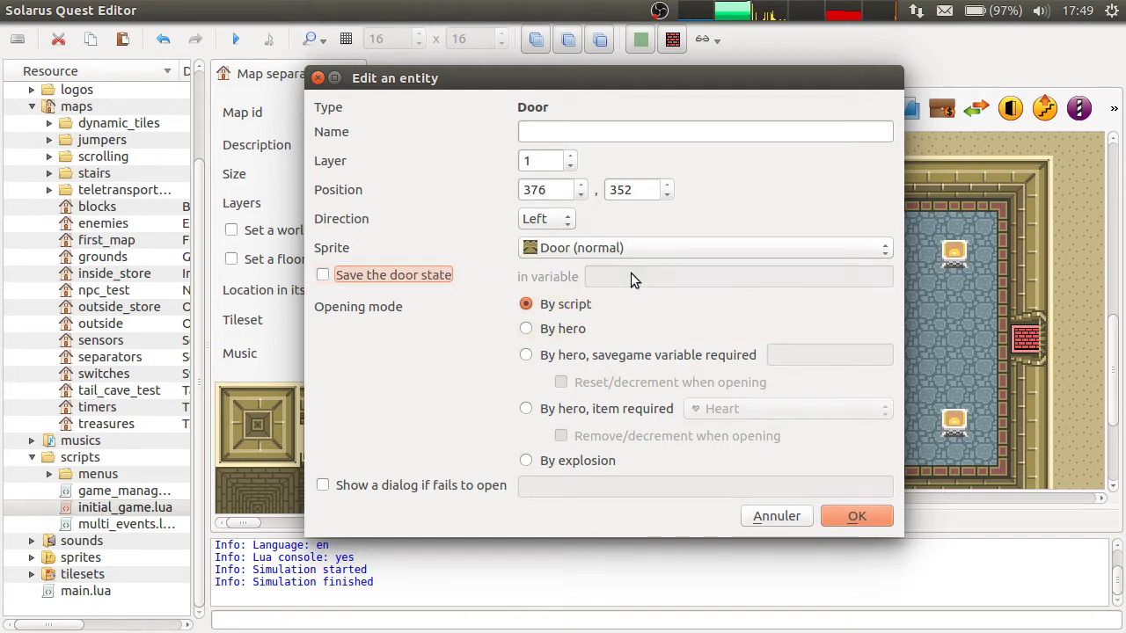
click(879, 517)
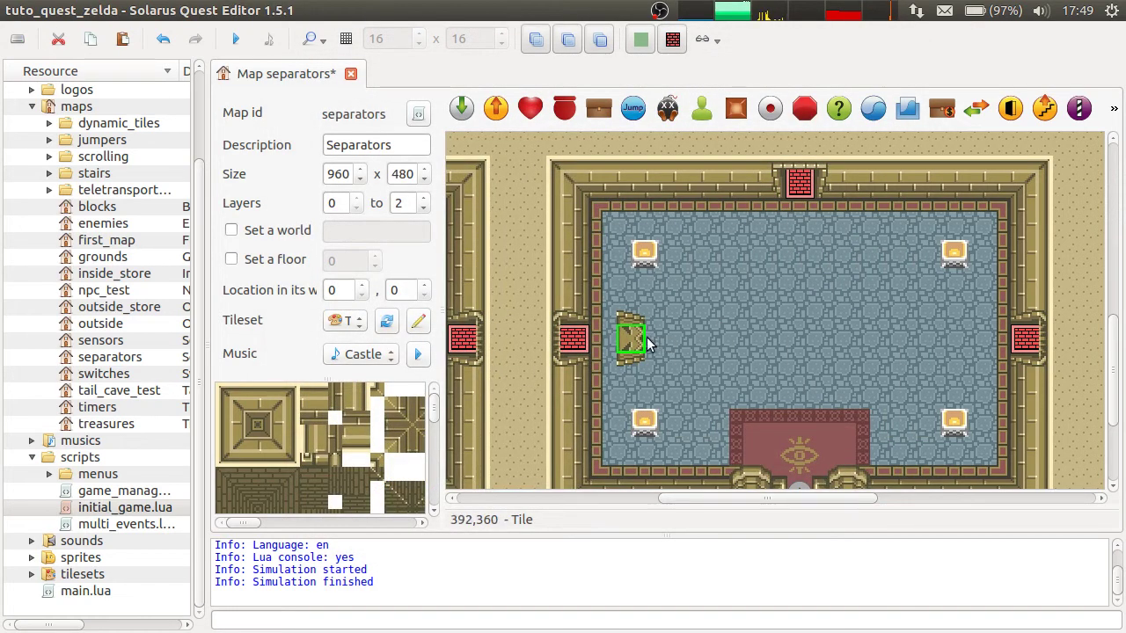
Move the door onto the room's left wall and save the map
drag(620, 331, 568, 345)
key(ctrl+s)
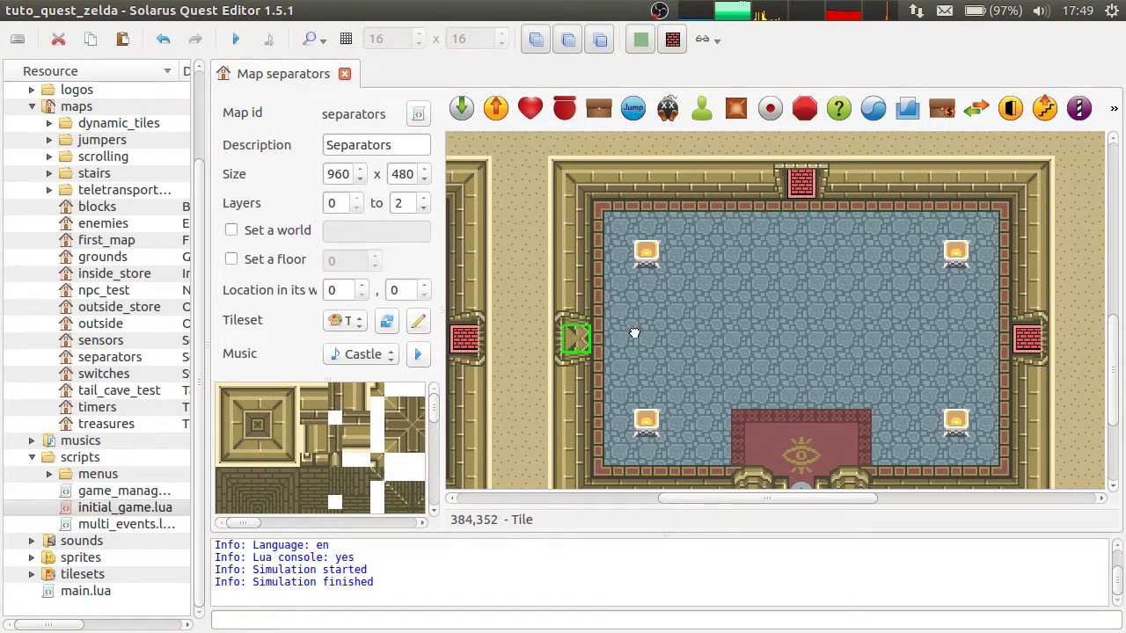
scroll(633, 338, left, 2)
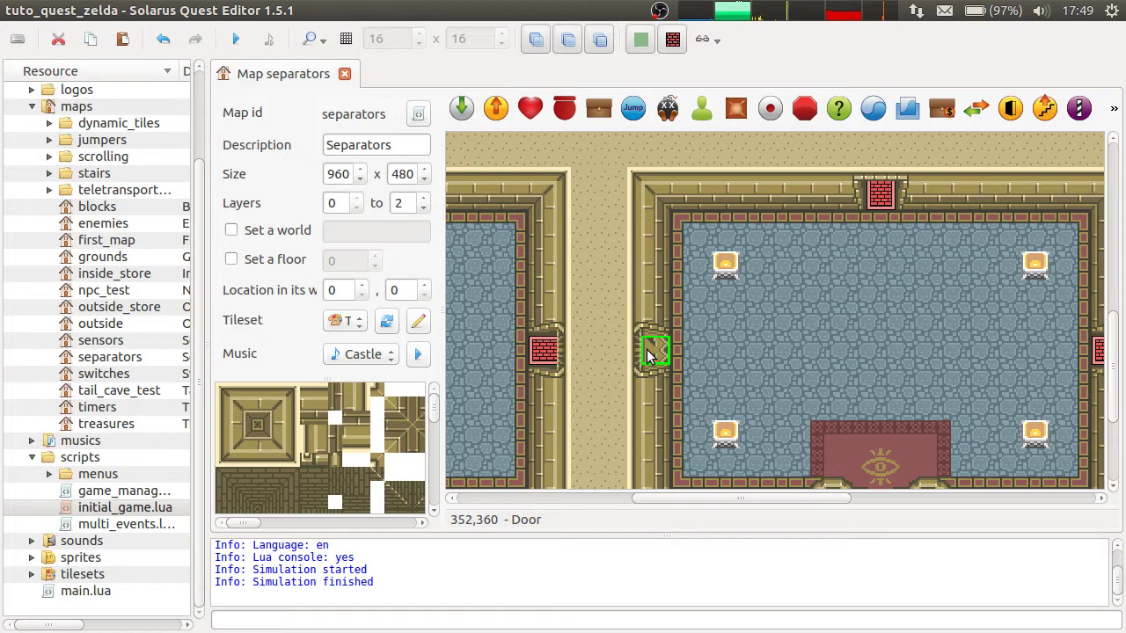
Put a door on the neighbouring room's wall facing Right, save, and run the quest
drag(648, 355, 538, 352)
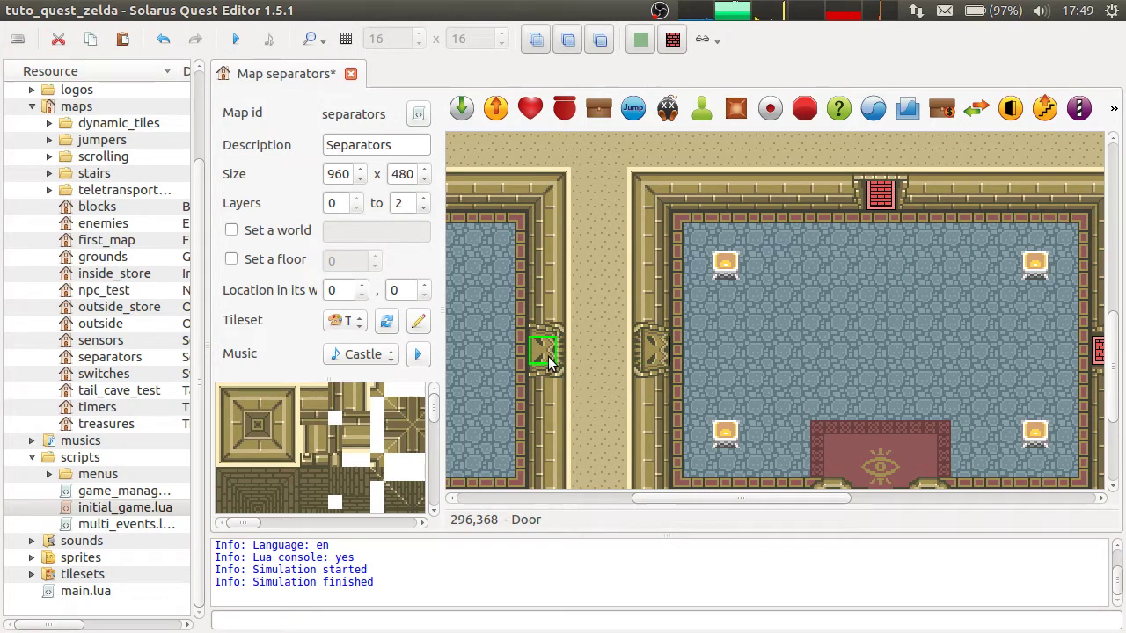
right_click(545, 354)
mouse_move(721, 103)
click(826, 105)
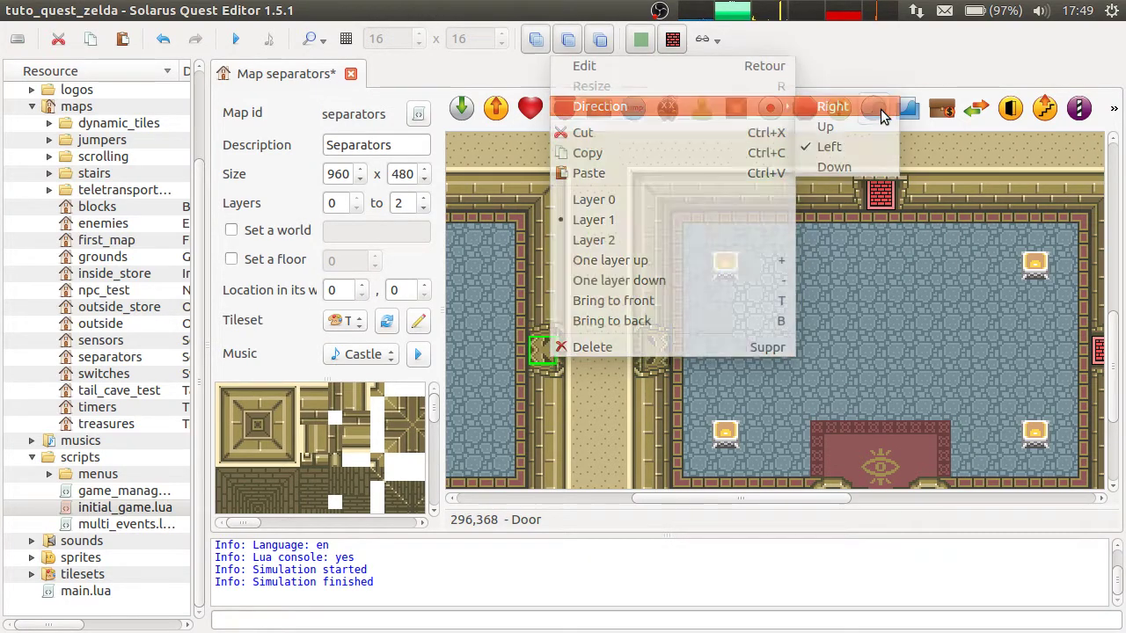
key(ctrl+s)
click(845, 248)
click(236, 39)
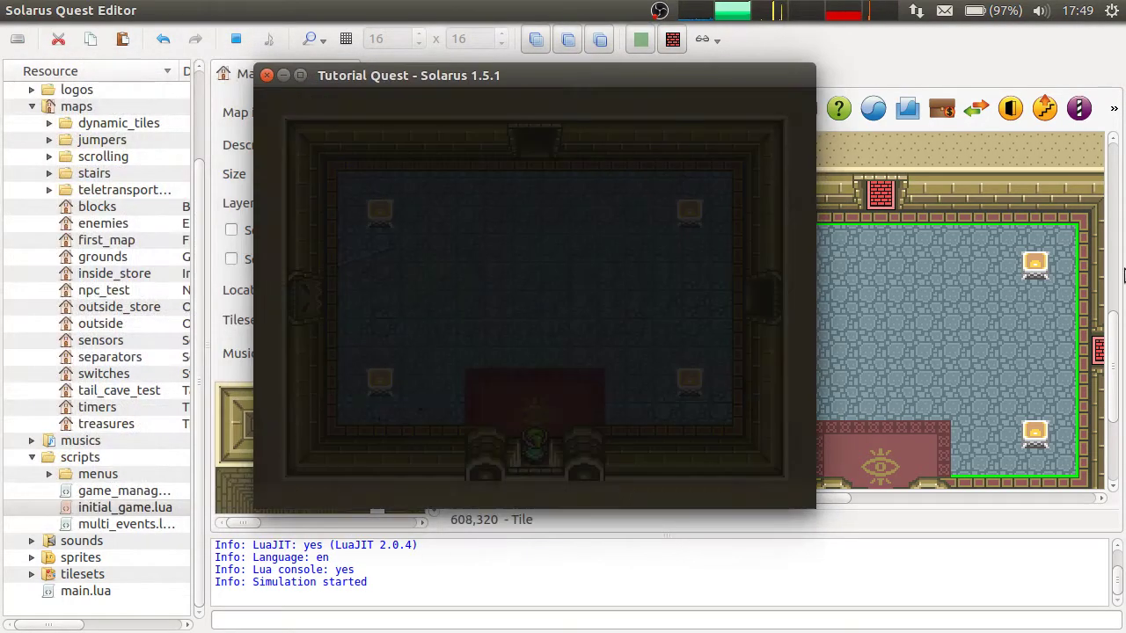
Walk the hero to the left door, push against it, and strike it with the sword
key(Up)
key(Left)
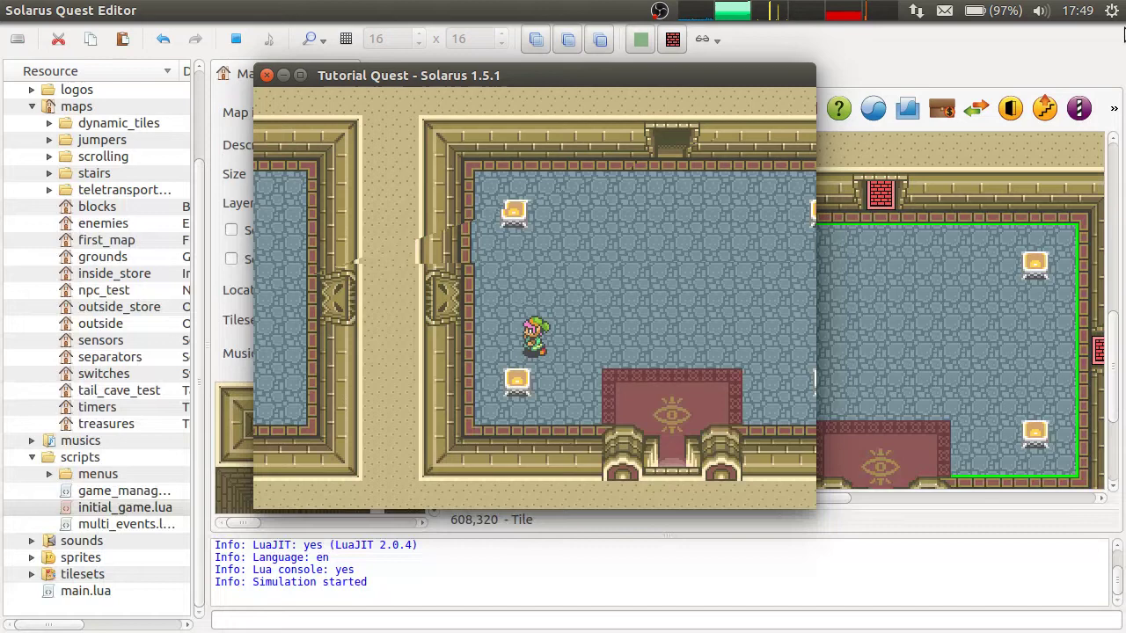
key(Left)
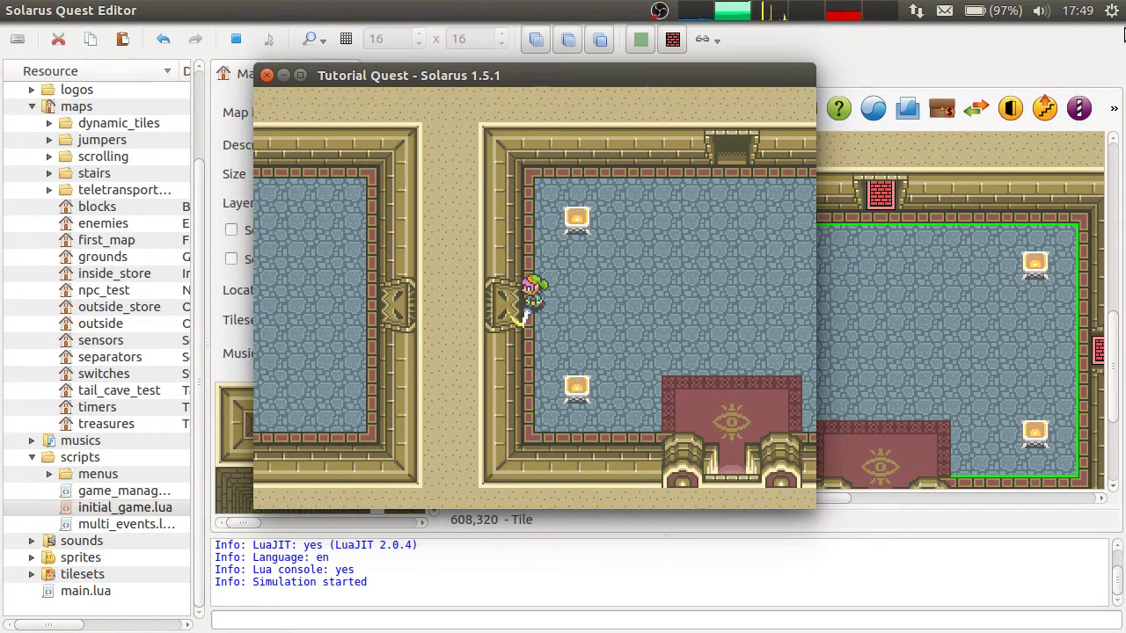
key(c)
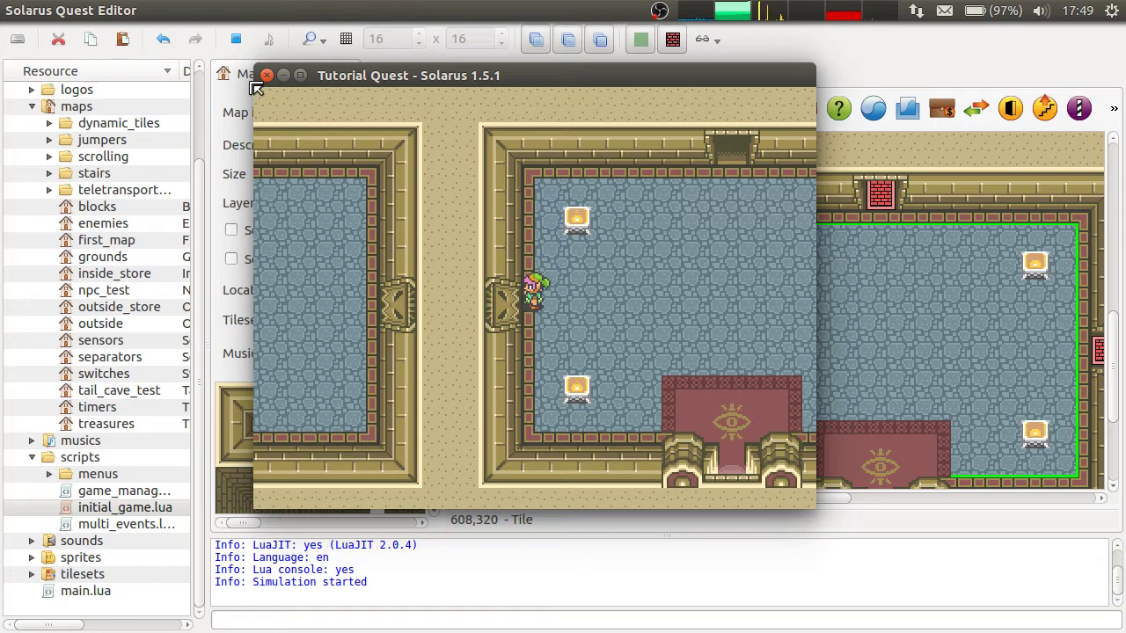
Close the test game and place a switch at 368, 416 with the entities Switch sprite
click(266, 75)
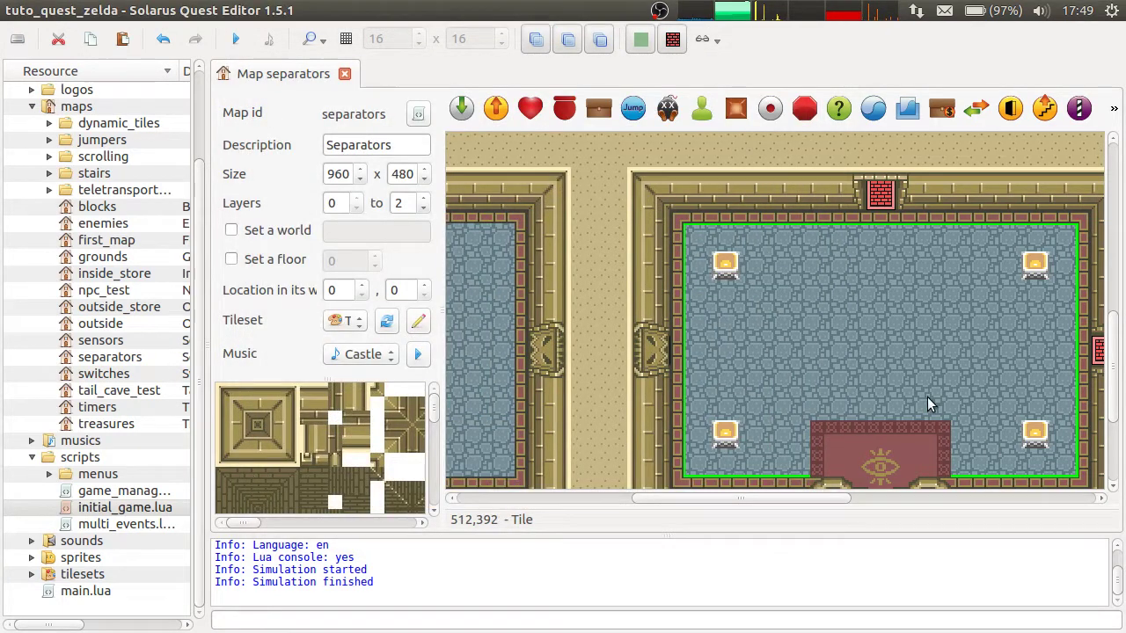
scroll(966, 343, down, 1)
click(770, 108)
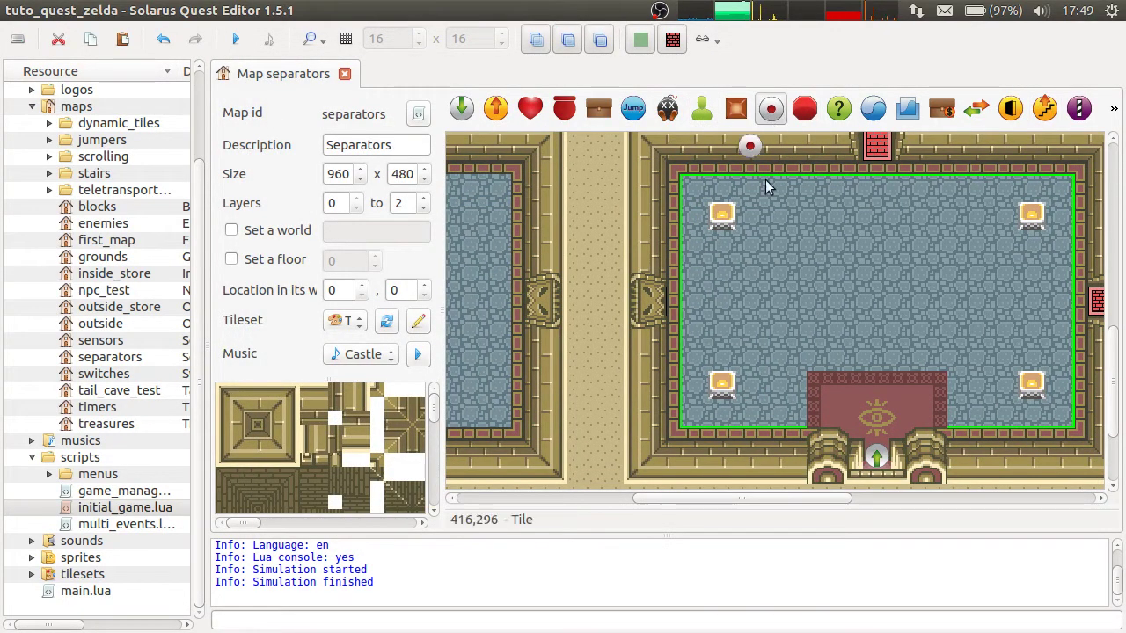
click(694, 413)
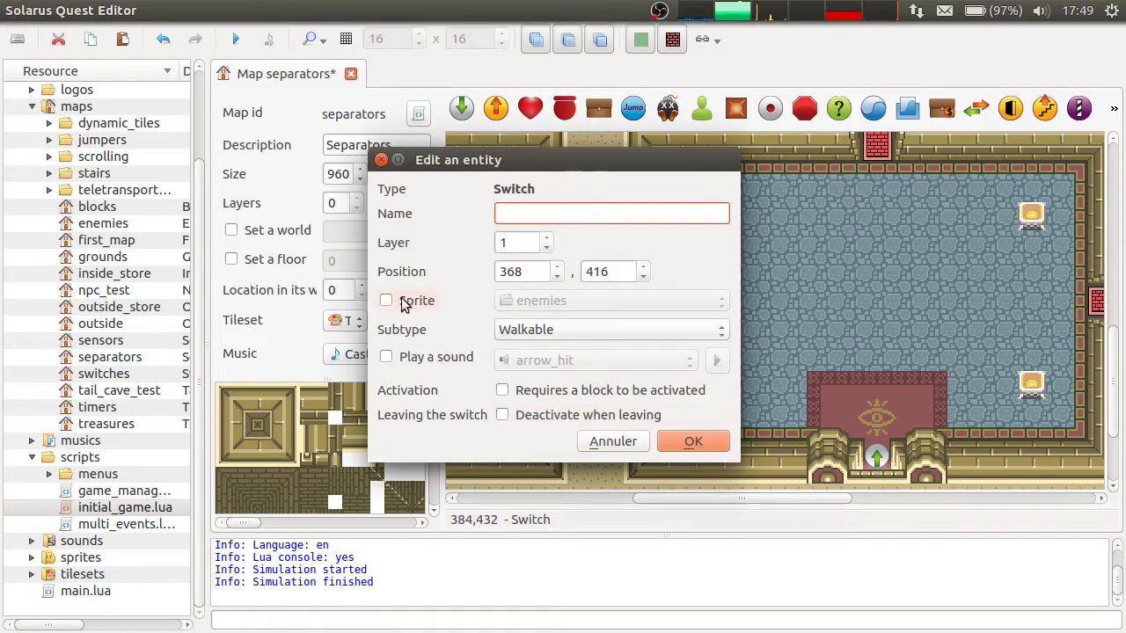
click(404, 301)
click(616, 301)
click(511, 317)
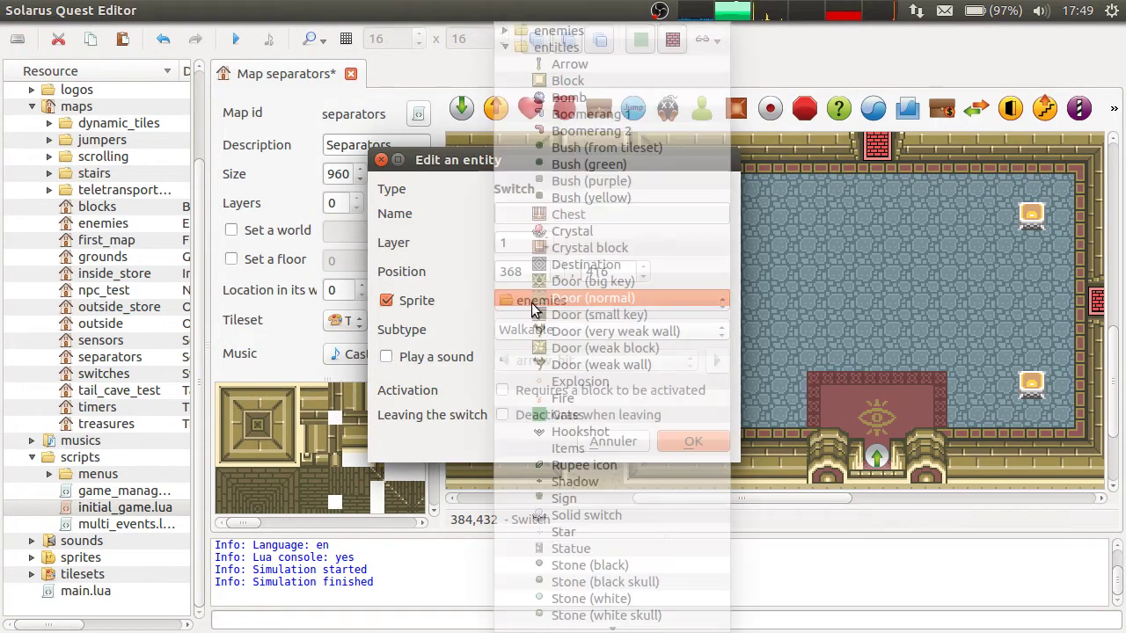
click(570, 508)
Name the switch door_a_switch and make it play the switch sound
click(526, 214)
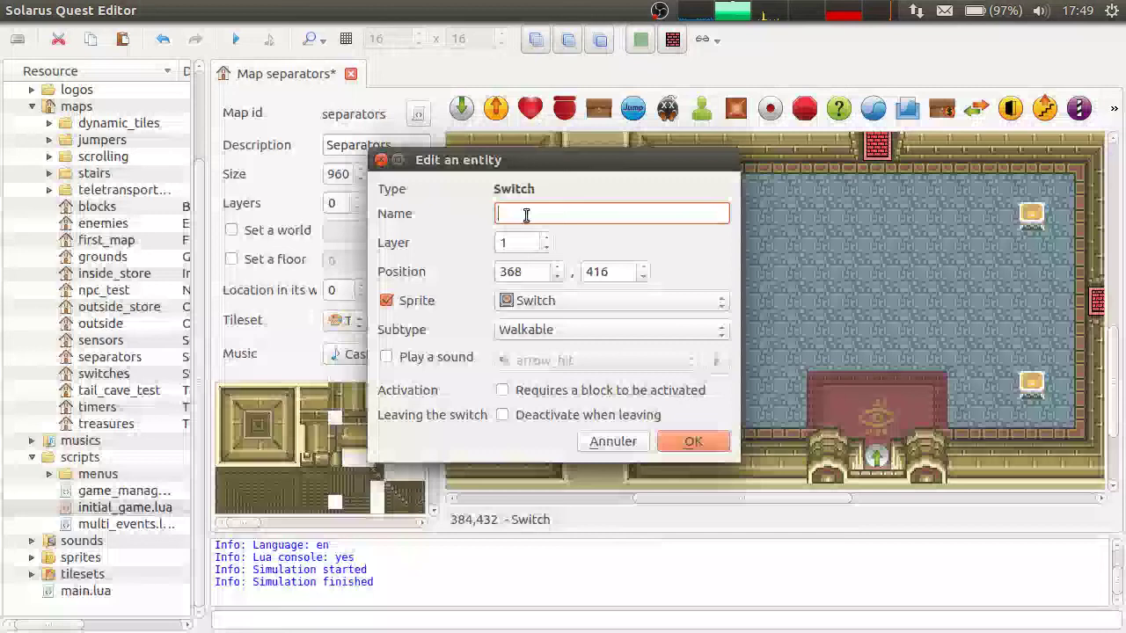
text(door)
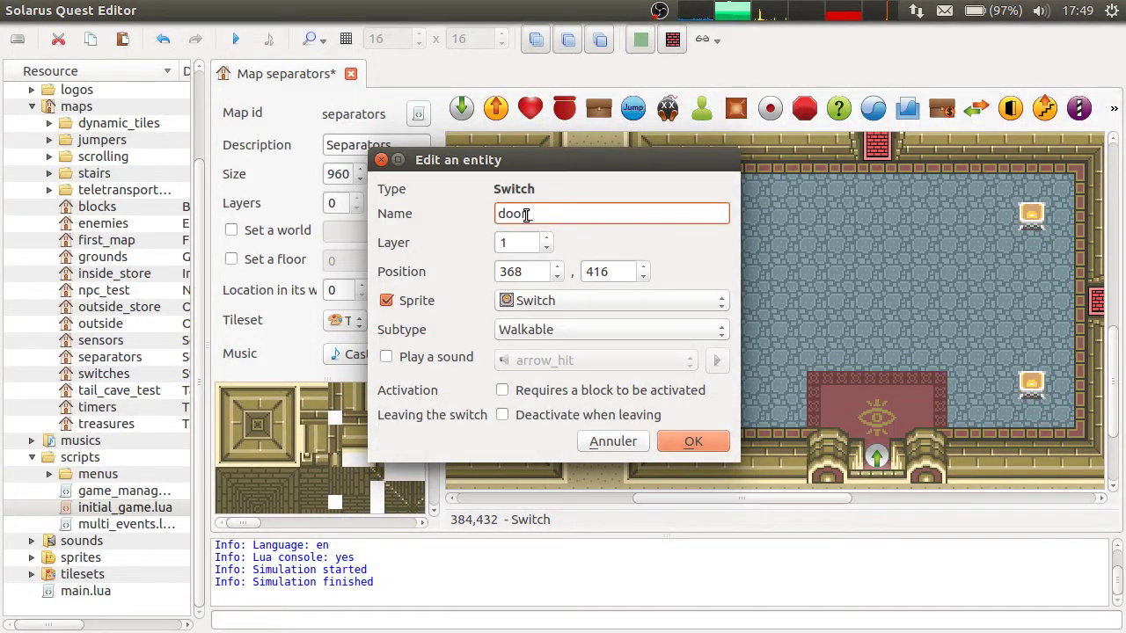
text(_a_switch)
drag(537, 211, 476, 197)
key(ctrl+c)
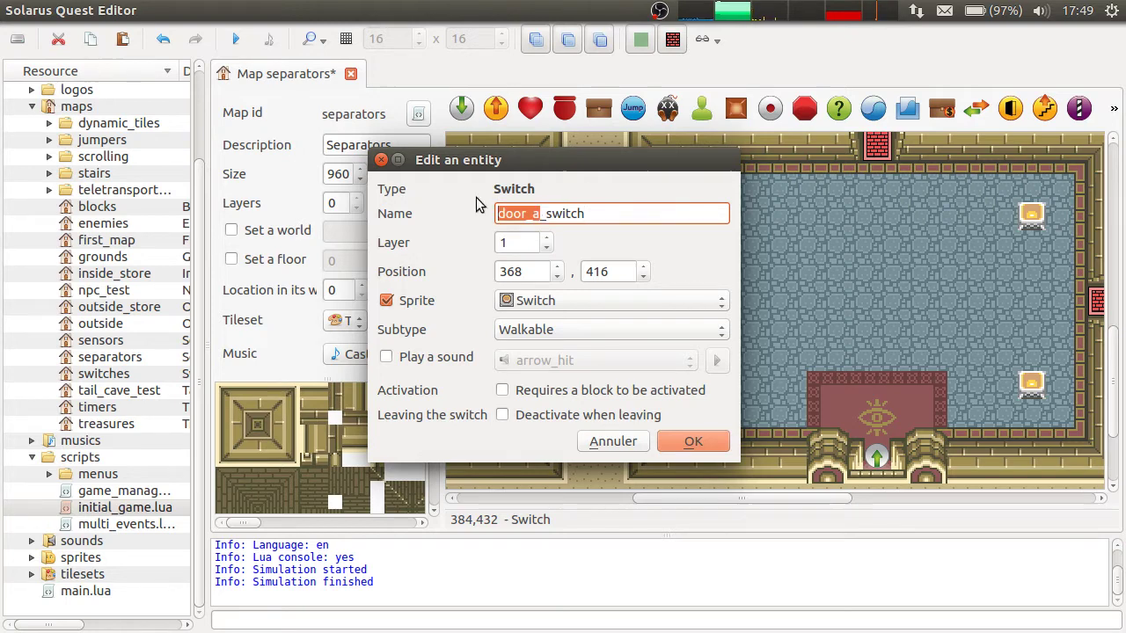
click(386, 356)
click(590, 360)
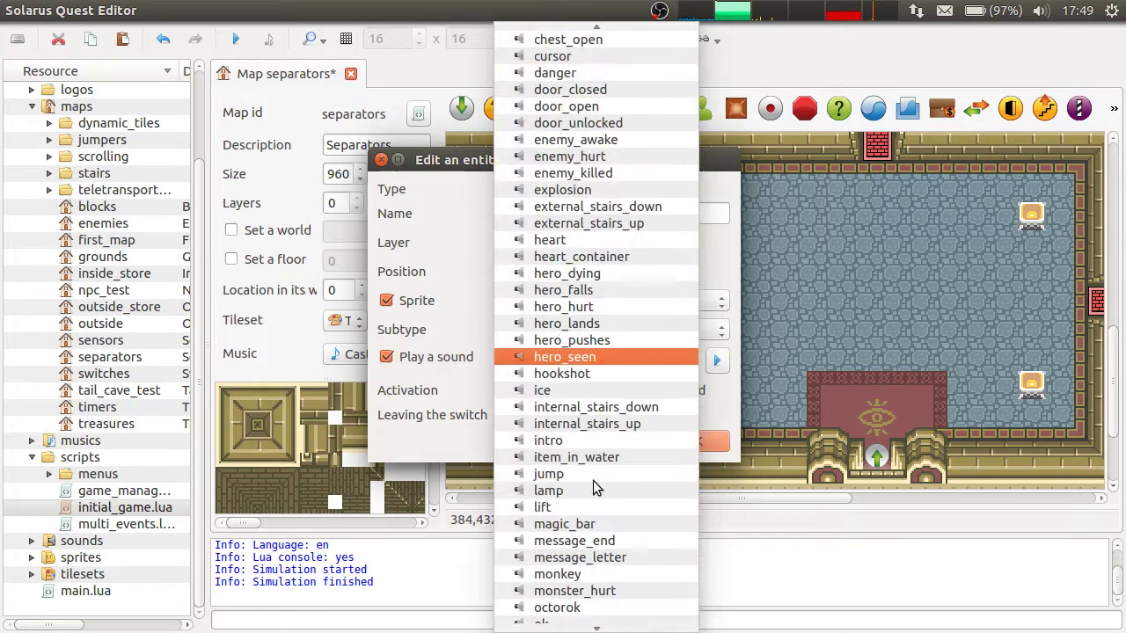
scroll(593, 510, down, 4)
scroll(592, 555, down, 5)
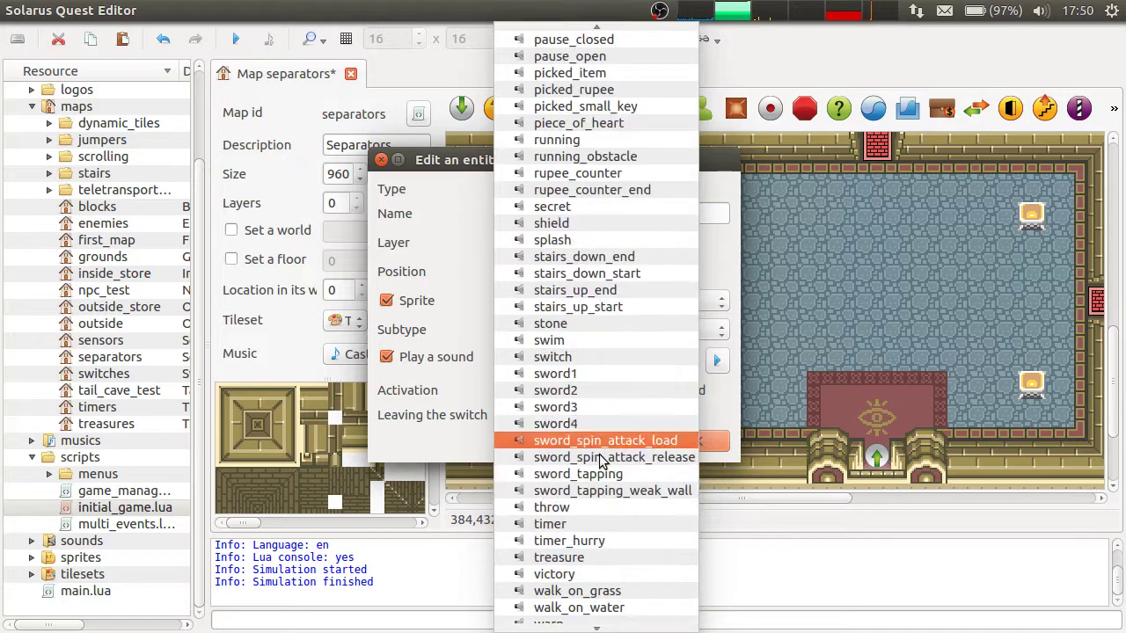
click(593, 357)
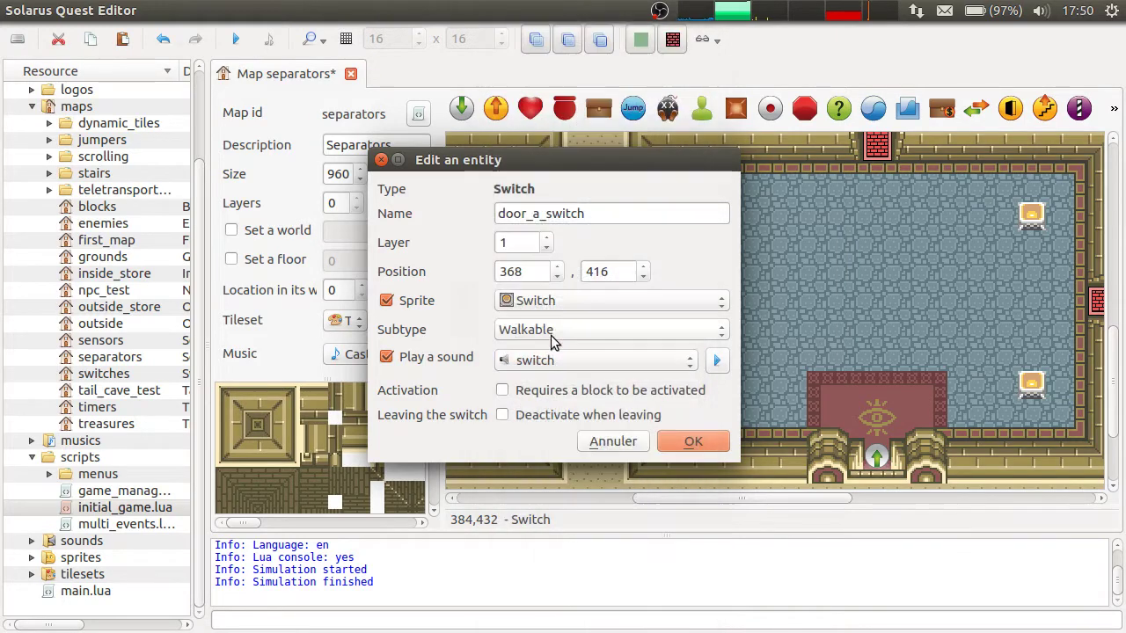
Confirm the switch, then name both doors door_a
click(691, 440)
click(651, 308)
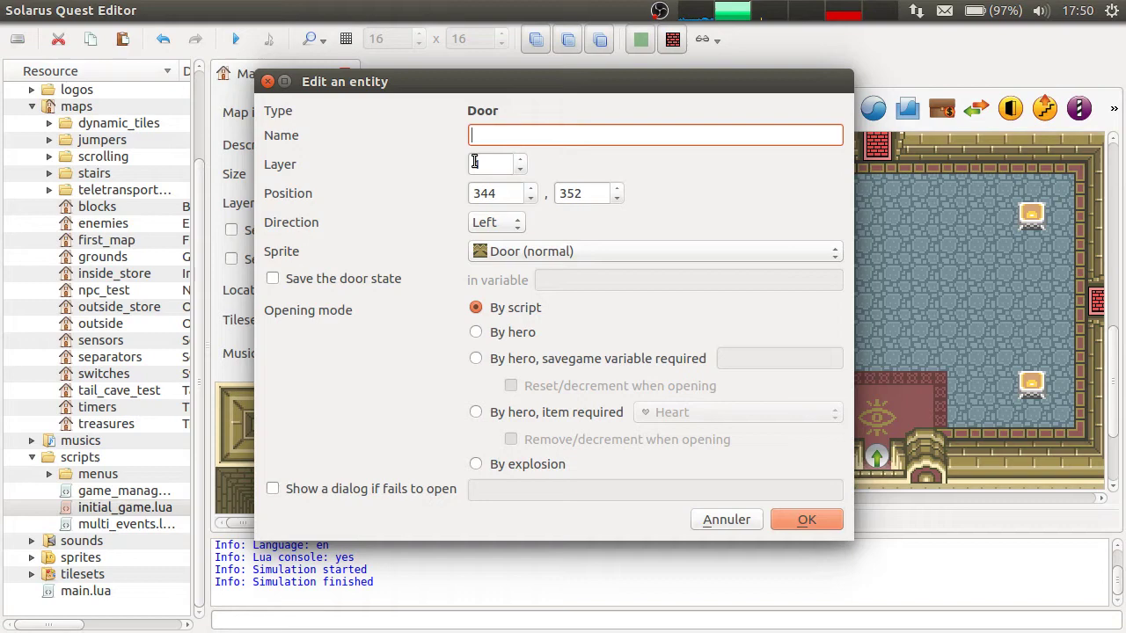
text(door_a)
drag(615, 88, 369, 71)
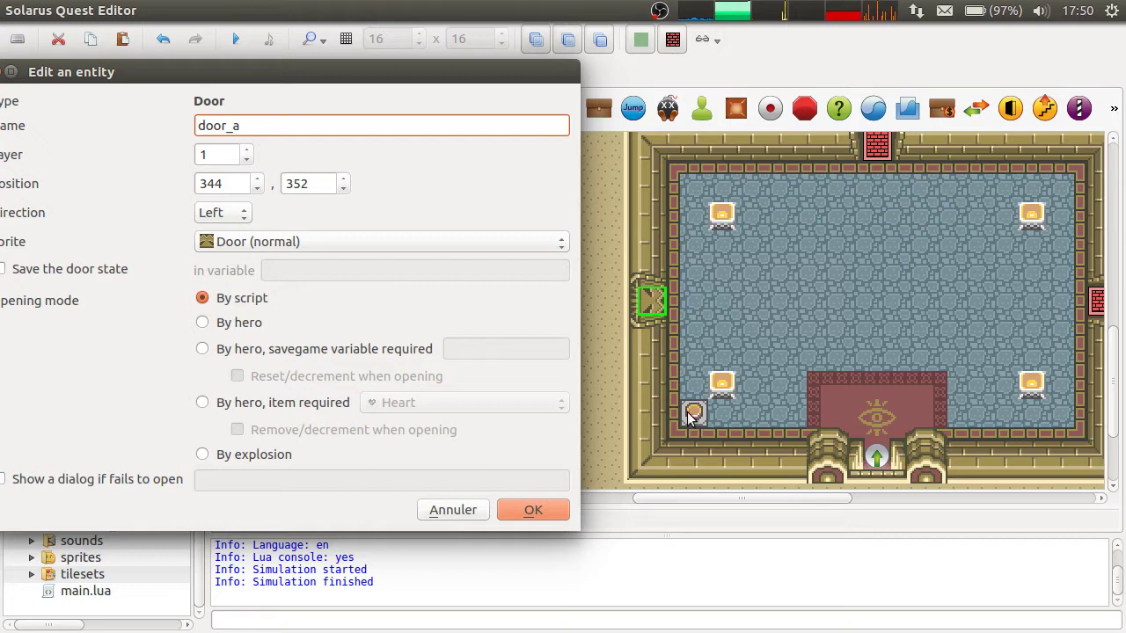
drag(458, 78, 731, 72)
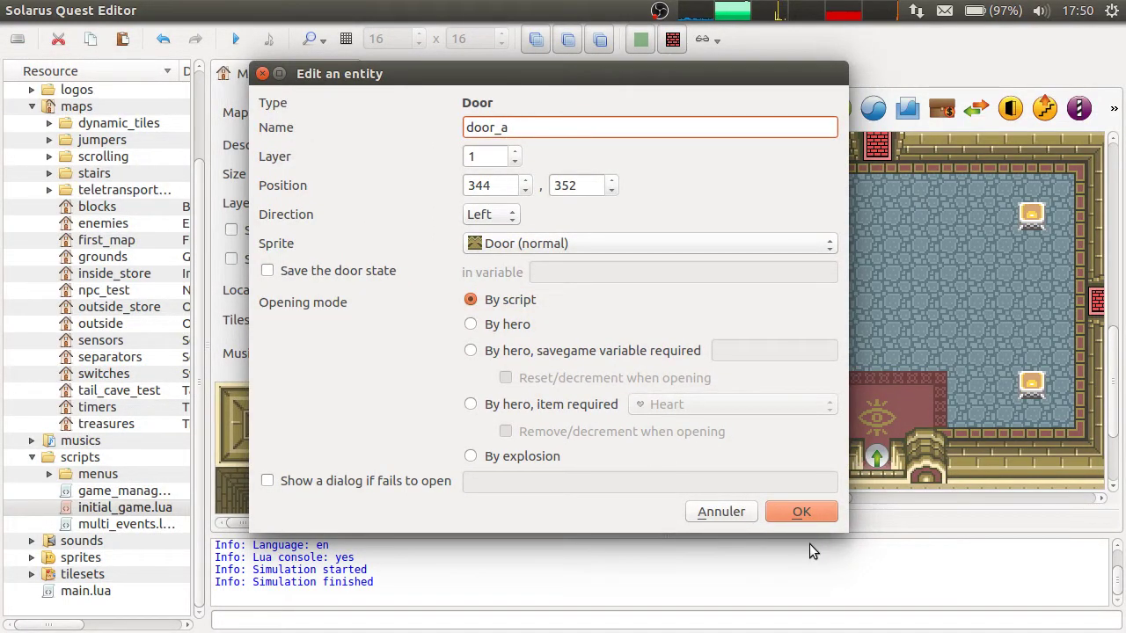
click(796, 513)
double_click(652, 301)
key(ctrl+v)
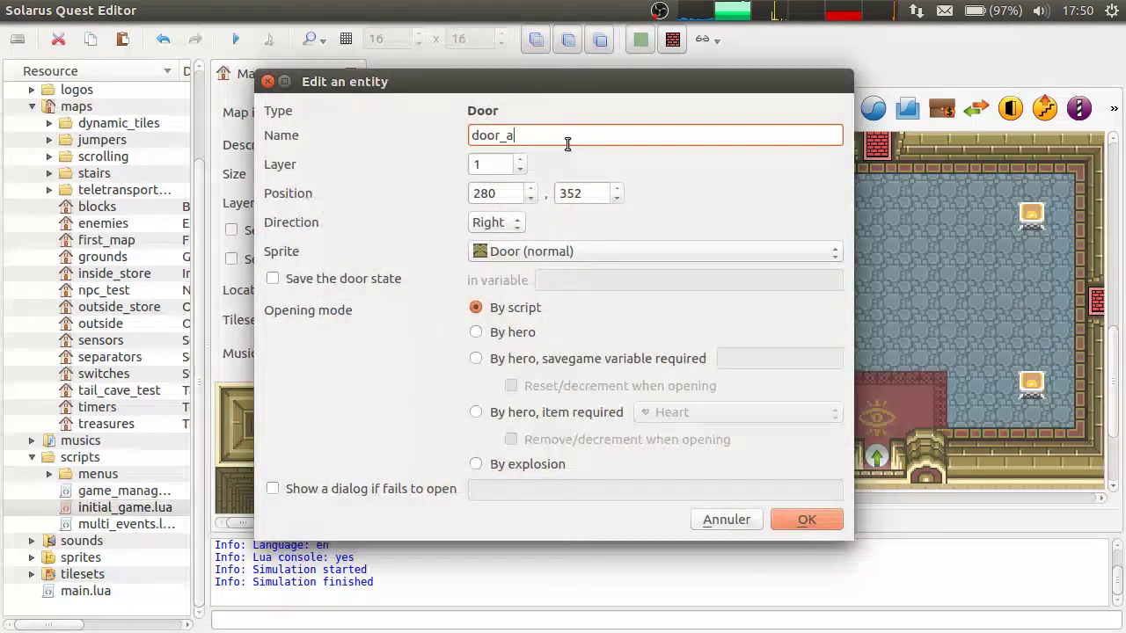
click(831, 519)
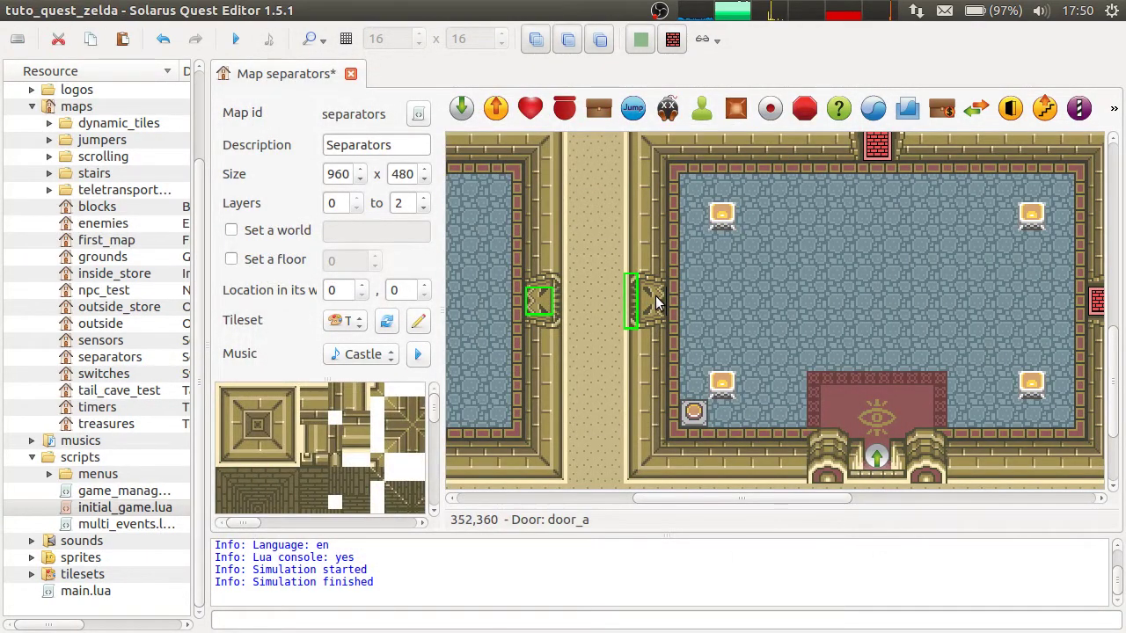
Rename the door on the room's left wall to door_a_2
click(569, 244)
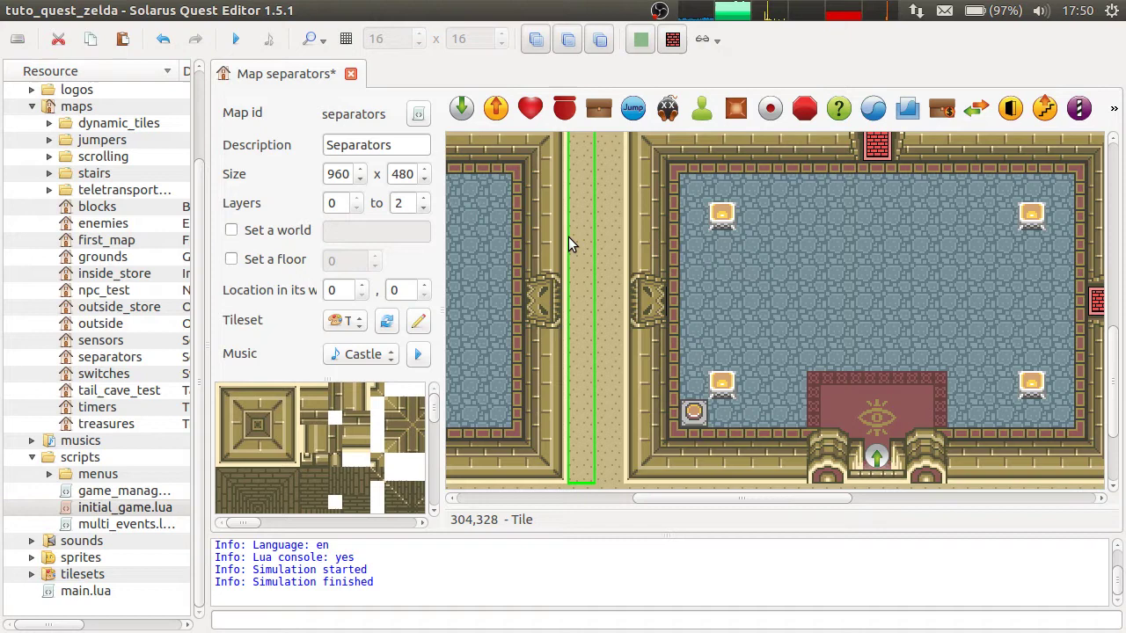
click(651, 306)
click(543, 305)
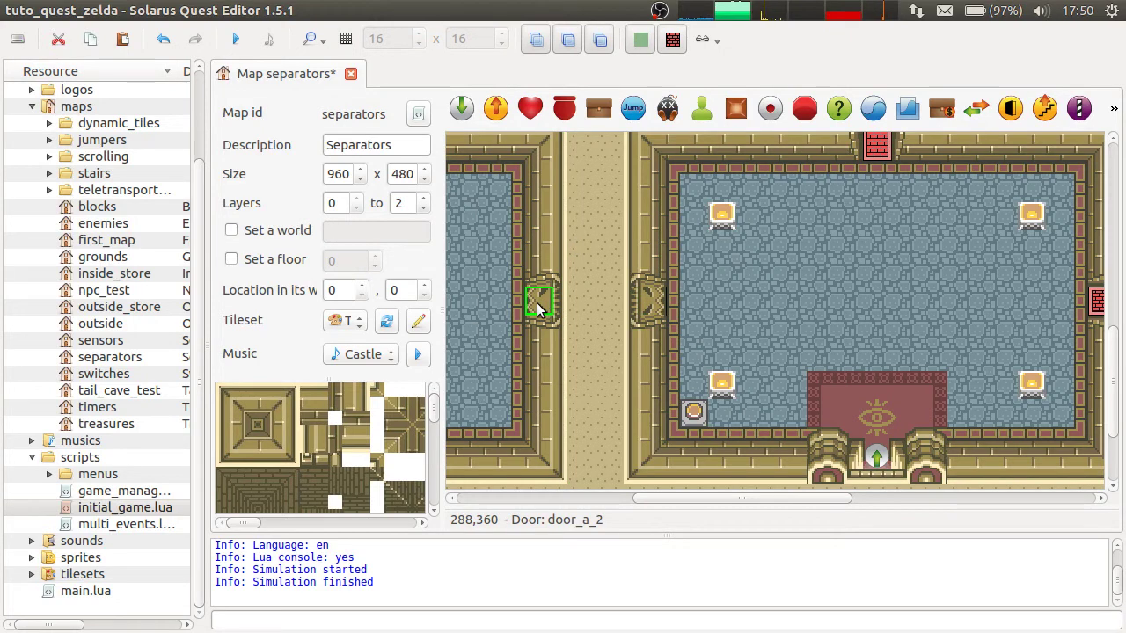
double_click(534, 301)
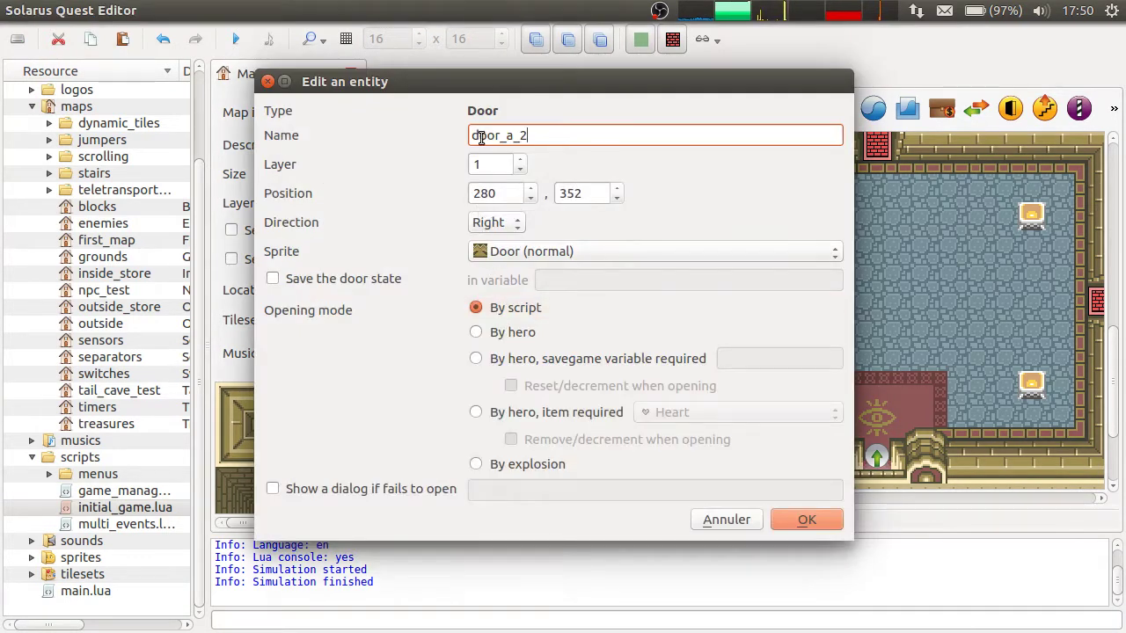
drag(472, 136, 515, 139)
click(551, 136)
Confirm door_a_2, open separators.lua, and recheck door_a's properties on the map
click(798, 517)
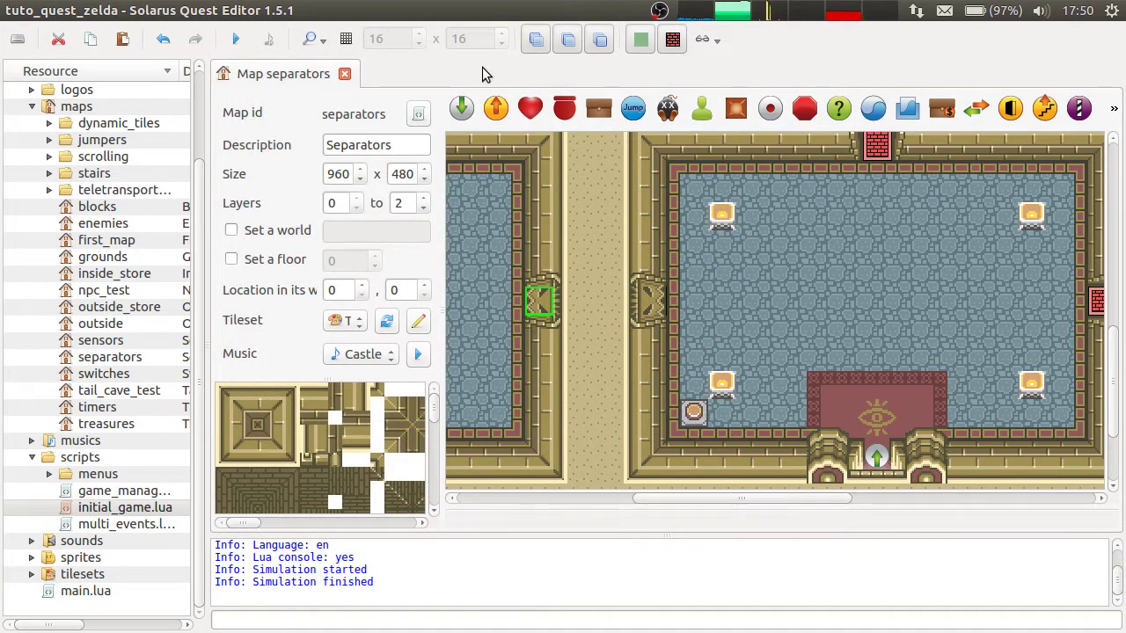
click(419, 115)
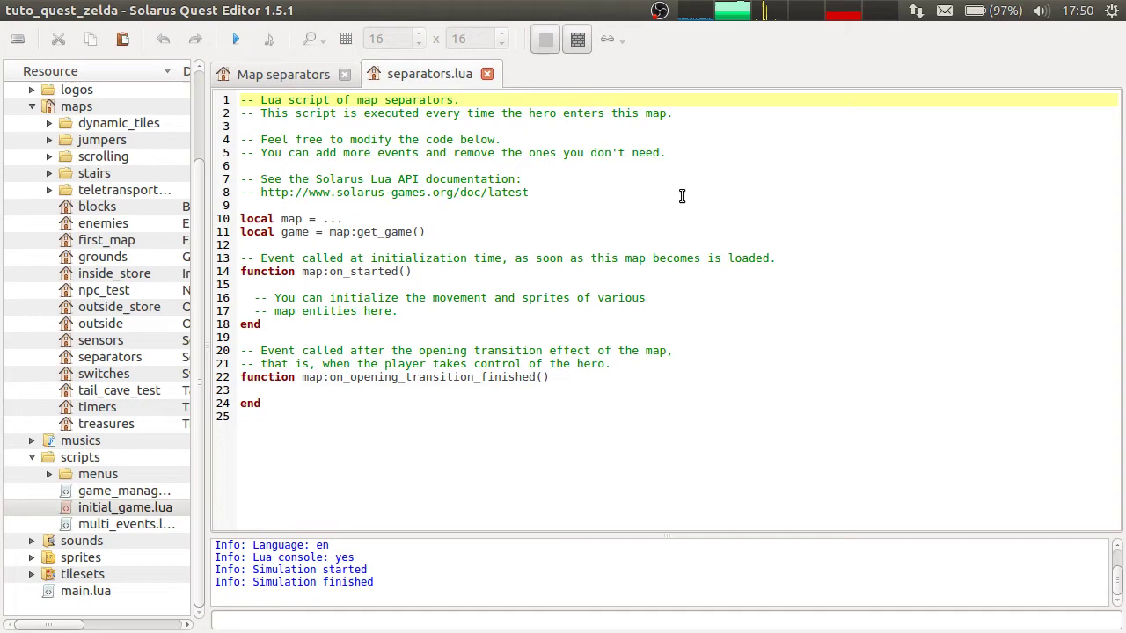
click(283, 74)
double_click(653, 299)
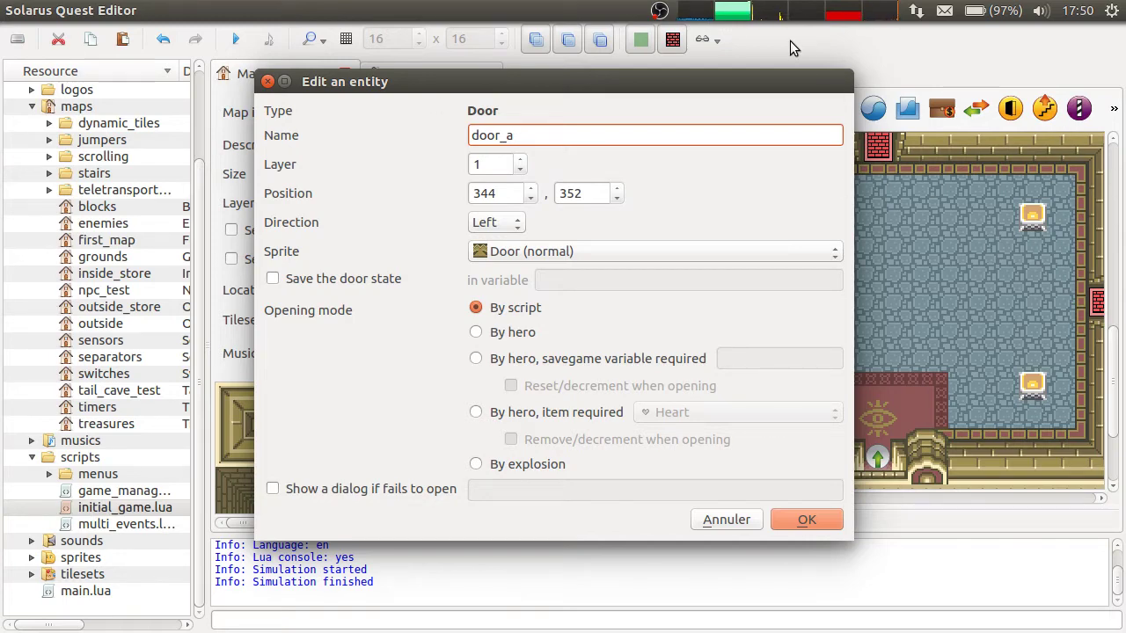
click(726, 520)
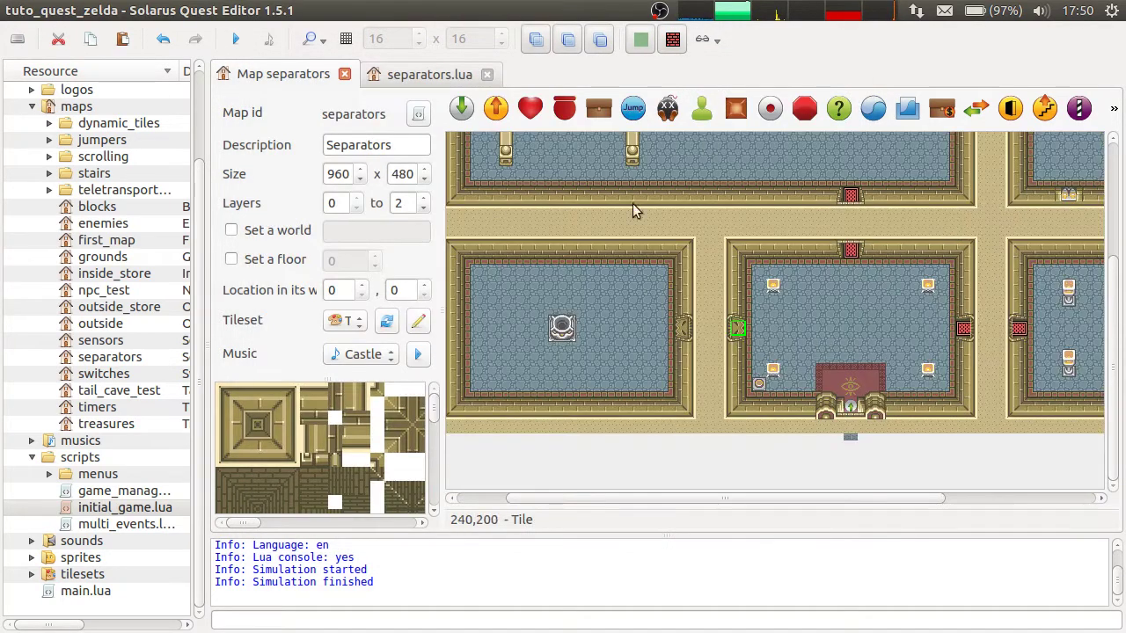
ctrl+scroll(716, 422, up, 2)
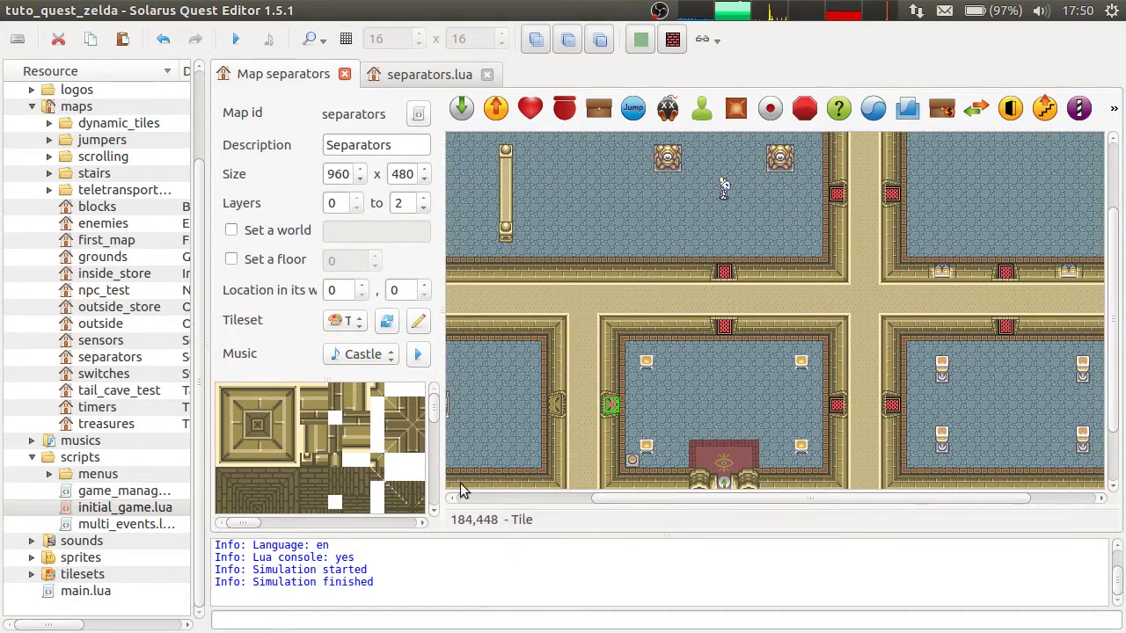
scroll(871, 241, down, 2)
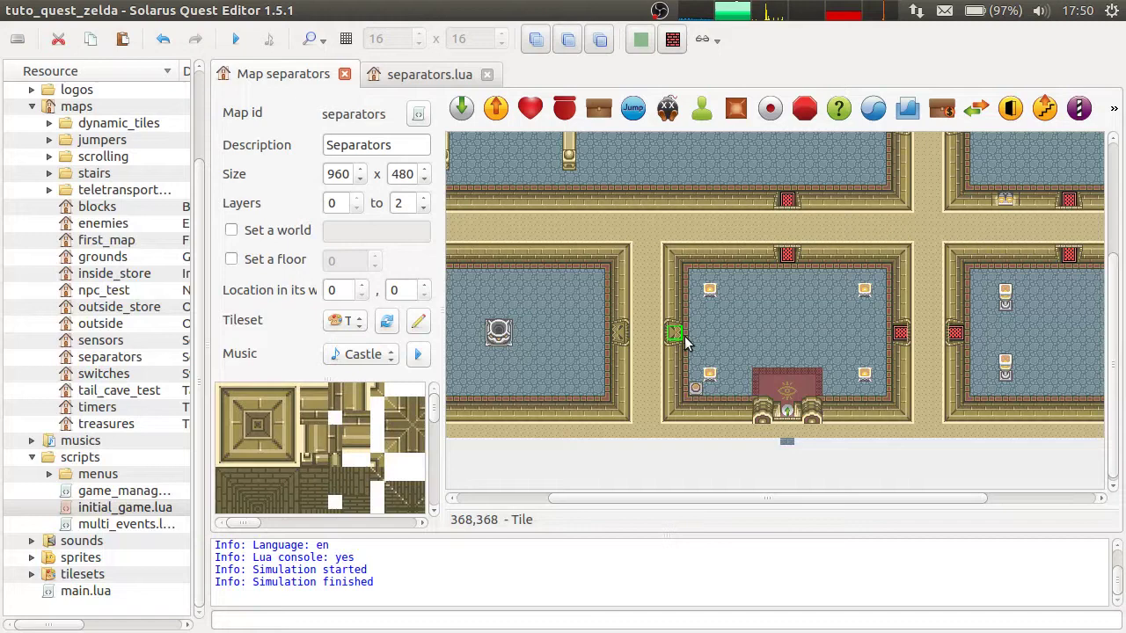
ctrl+scroll(704, 346, up, 1)
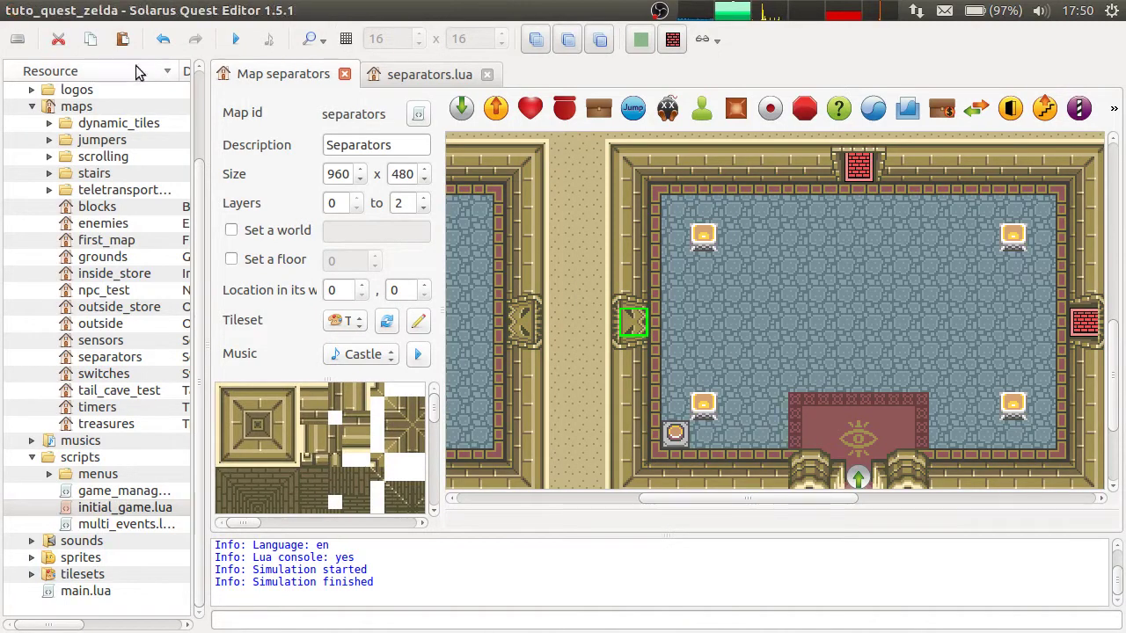
scroll(137, 147, up, 3)
Strip the header comment and default event functions from the separators.lua template
click(418, 114)
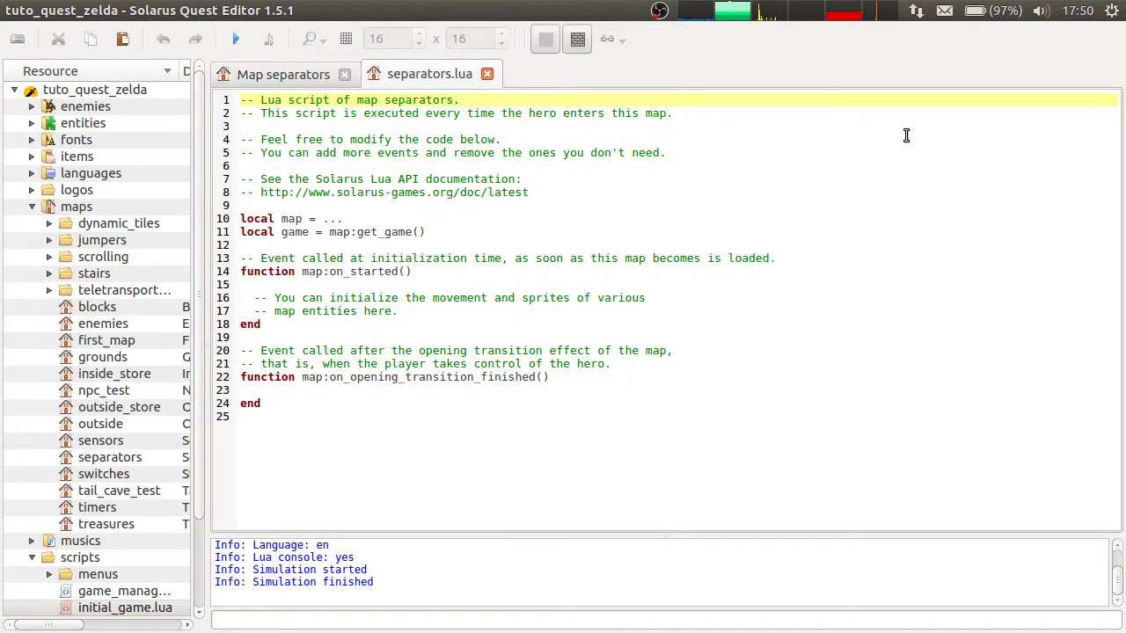
drag(612, 152, 240, 152)
click(463, 481)
drag(241, 205, 240, 99)
click(93, 39)
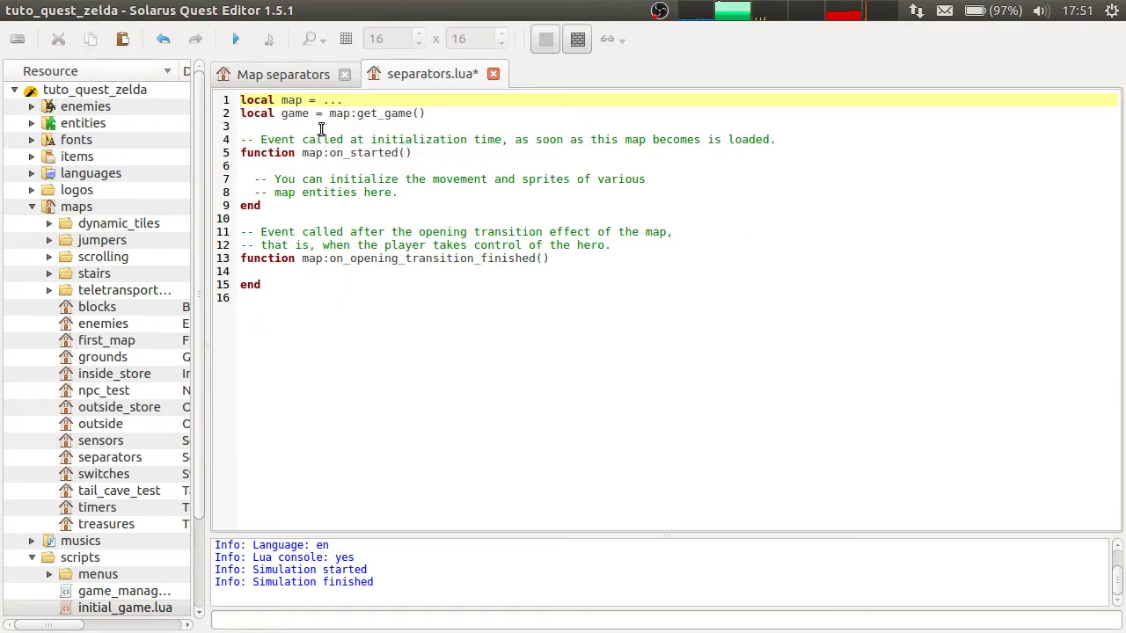
drag(321, 129, 520, 428)
key(Delete)
Start a new function door_a_switch:on_activated() in the script
key(Return)
text(func)
key(BackSpace)
key(BackSpace)
key(BackSpace)
key(BackSpace)
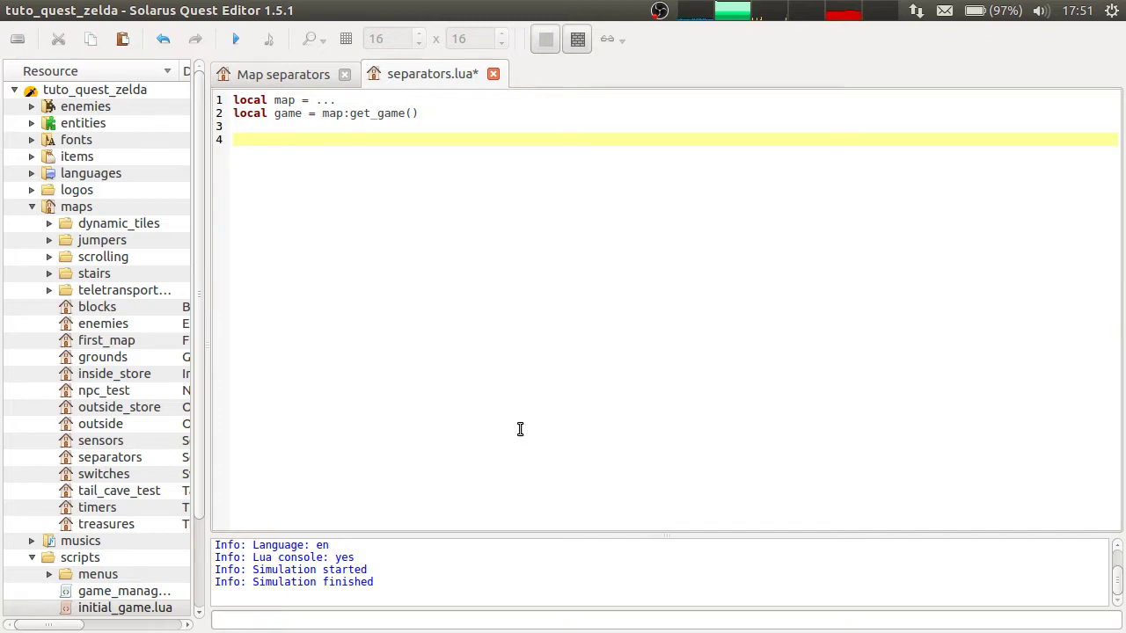
text(function door_a_switch:)
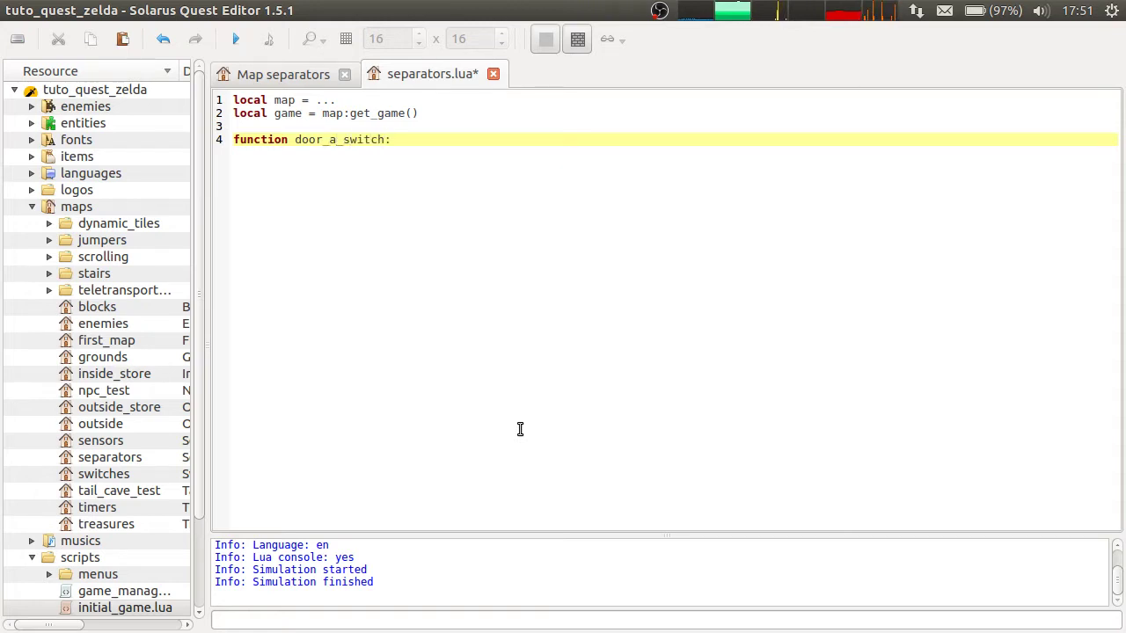
text(on_activated())
Add the function's closing end and an indented door_a line in its body
key(Return)
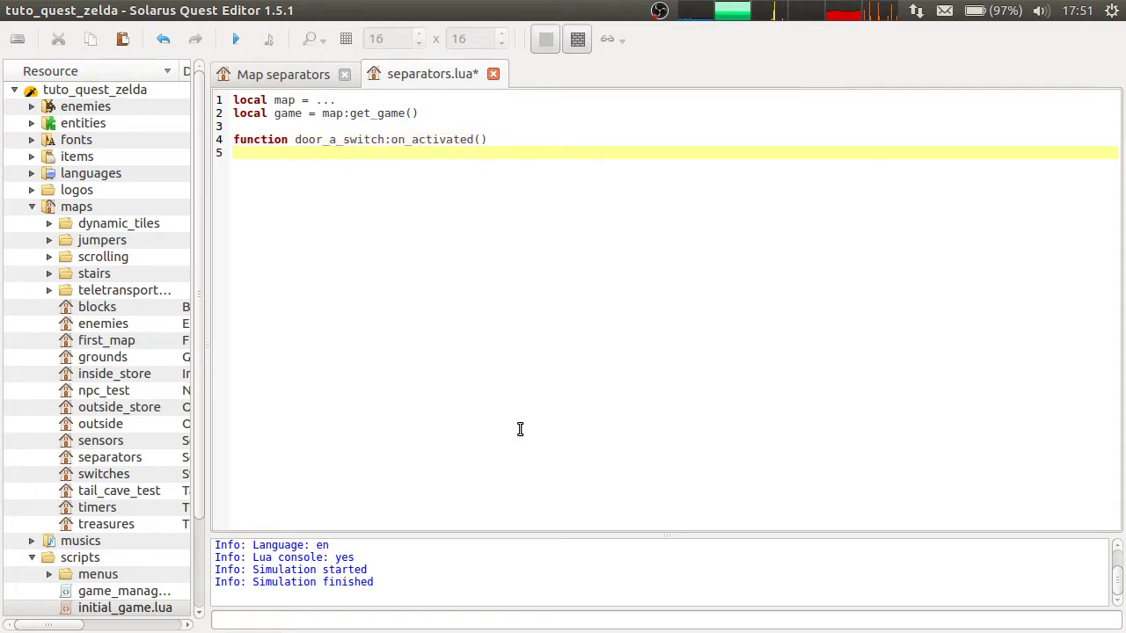
key(Return)
text(end)
key(Return)
key(Up)
key(Up)
key(Return)
text(door_a)
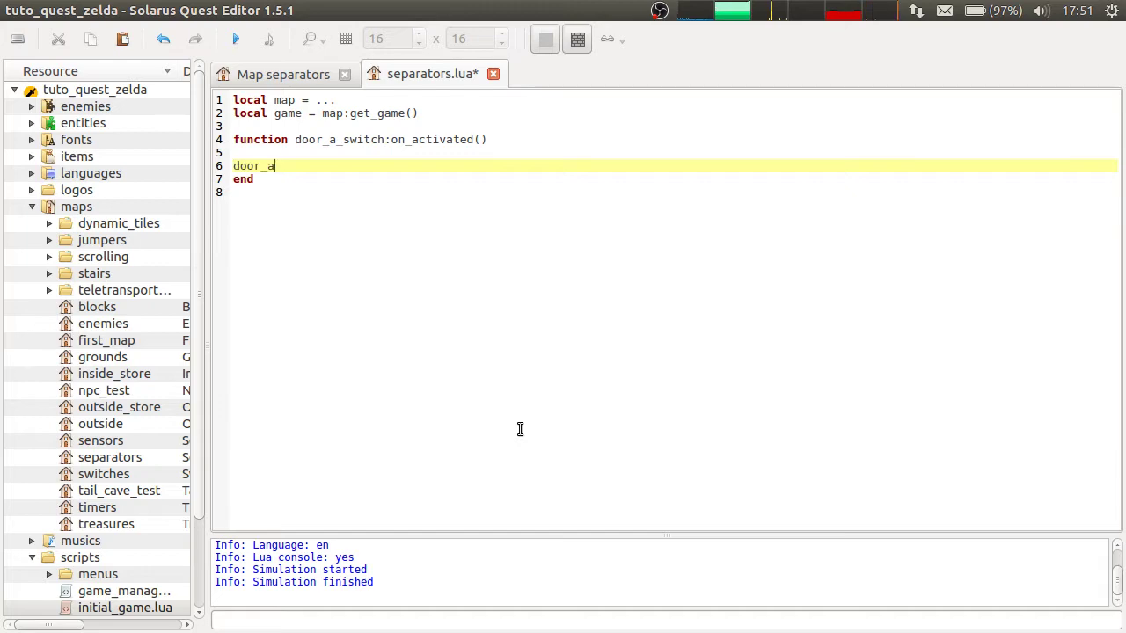
key(Home)
key(Tab)
Check the door_a door on the separators map, then return to the script
click(281, 74)
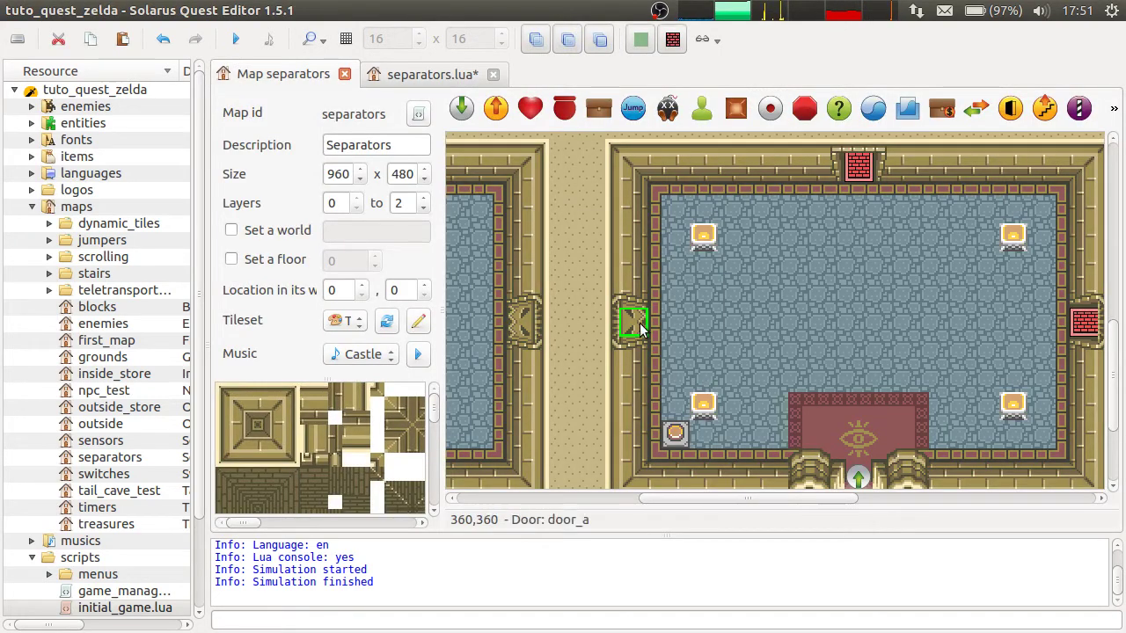
ctrl+click(520, 322)
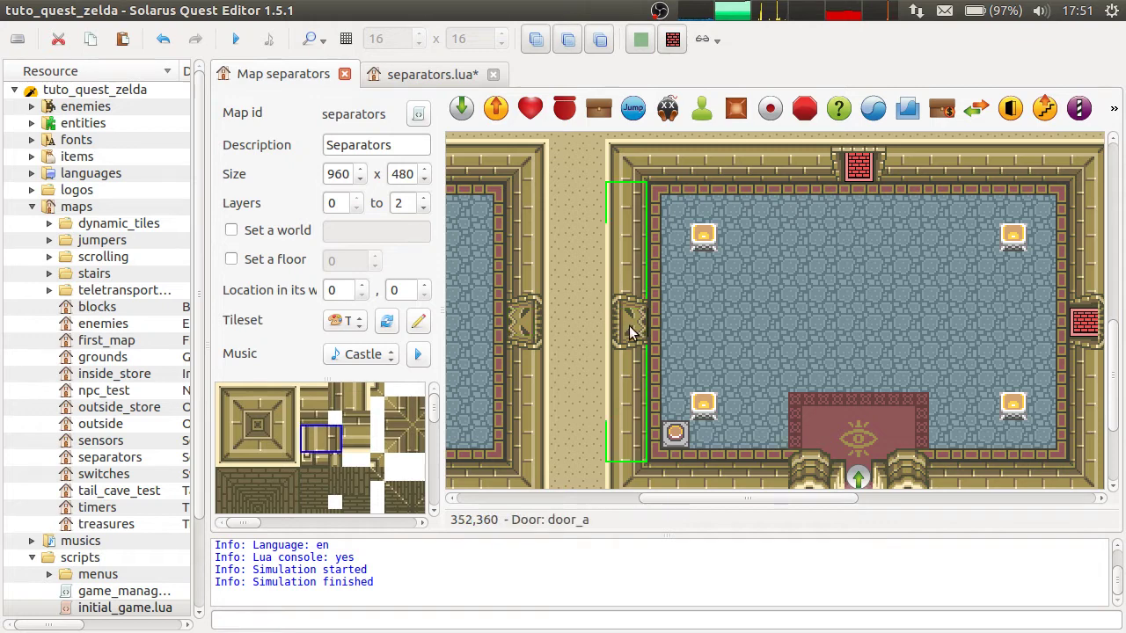
click(635, 299)
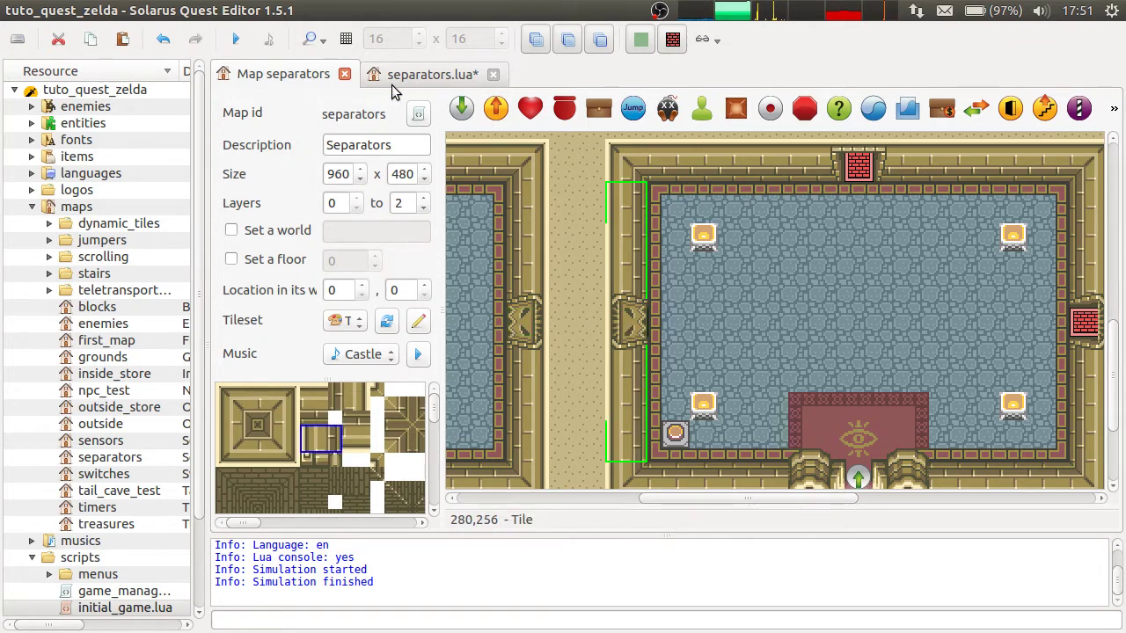
click(418, 75)
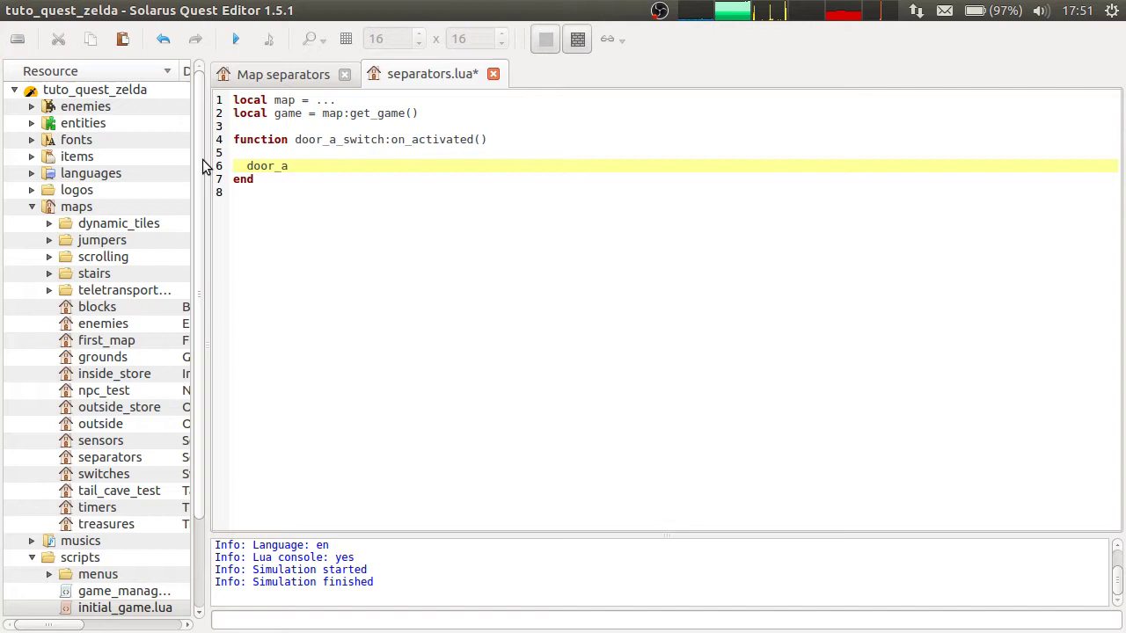
Write map:open_doors("door_a") in the function body and save the script
drag(246, 166, 261, 166)
click(779, 174)
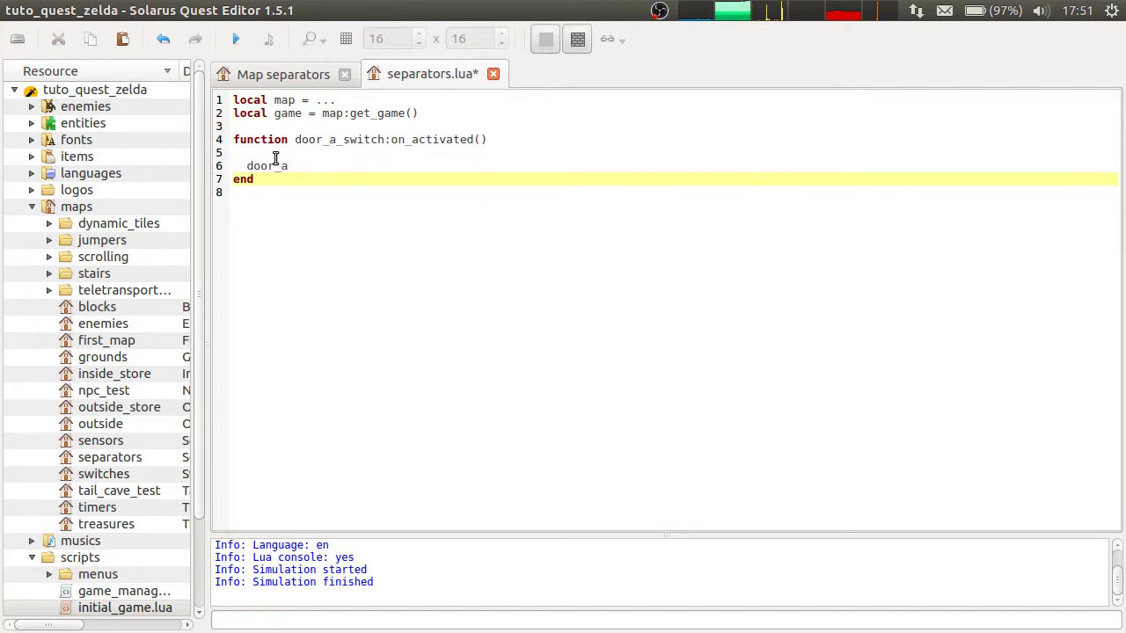
click(249, 161)
click(254, 153)
key(Return)
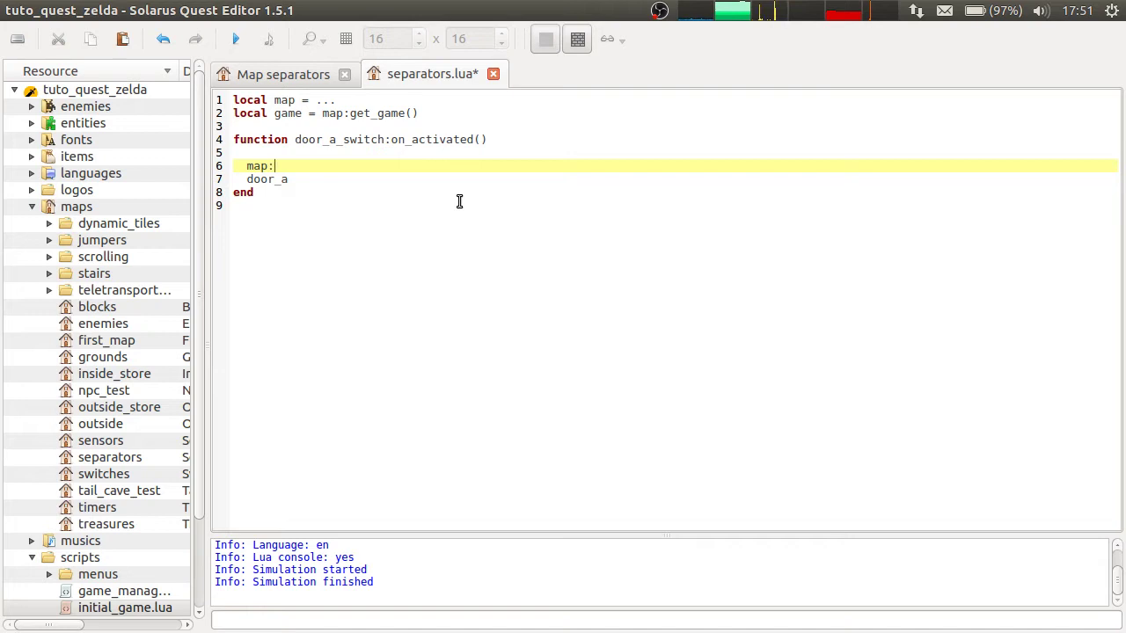
text(map:open_doors(")
key(Delete)
key(Delete)
key(Delete)
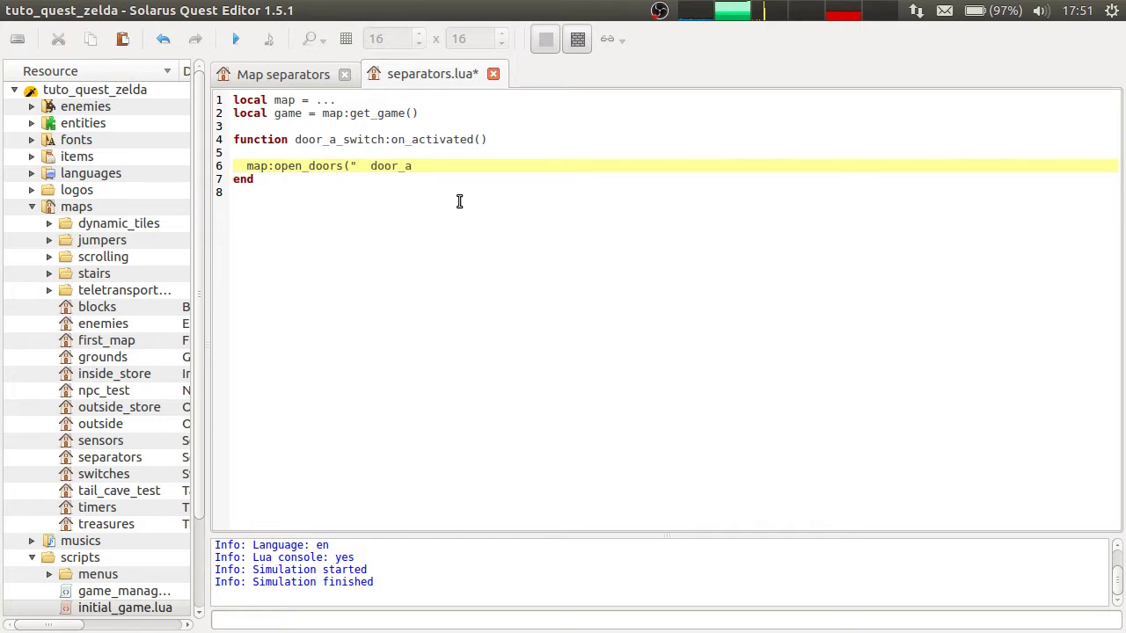
key(ctrl+s)
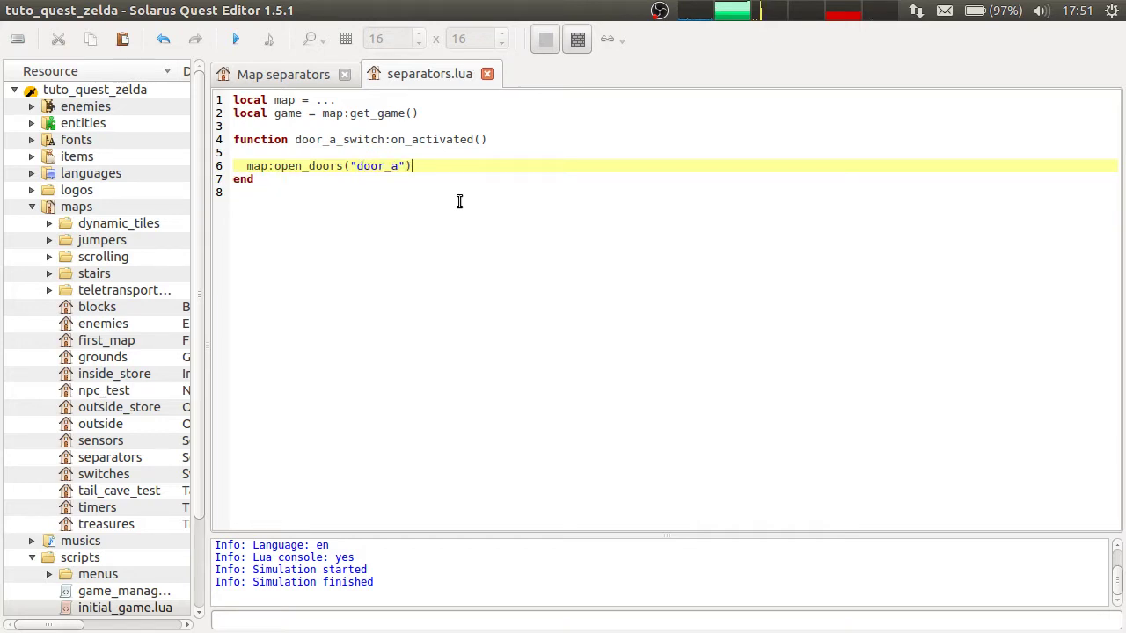
Verify the names door_a and door_a_2 in the two doors' properties
double_click(384, 165)
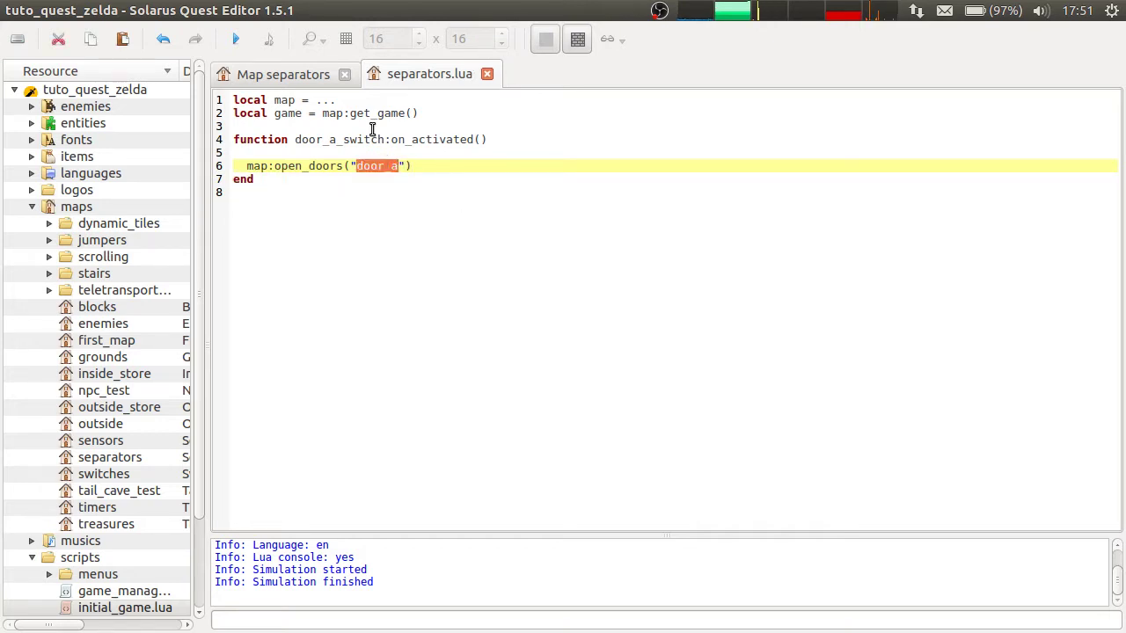
click(308, 74)
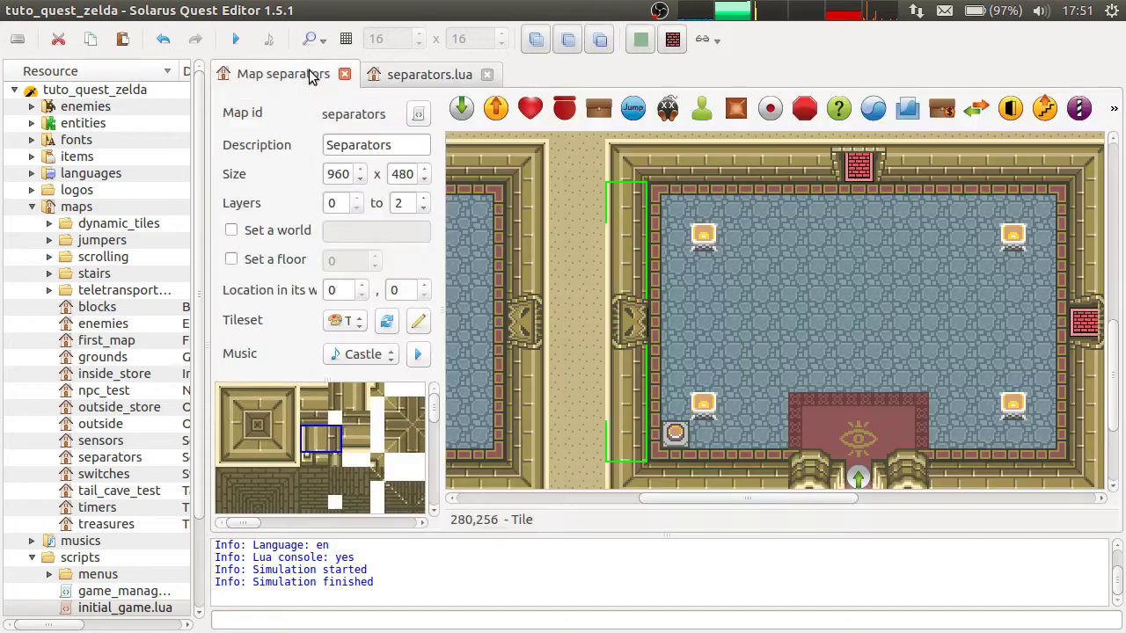
double_click(633, 322)
key(ctrl+a)
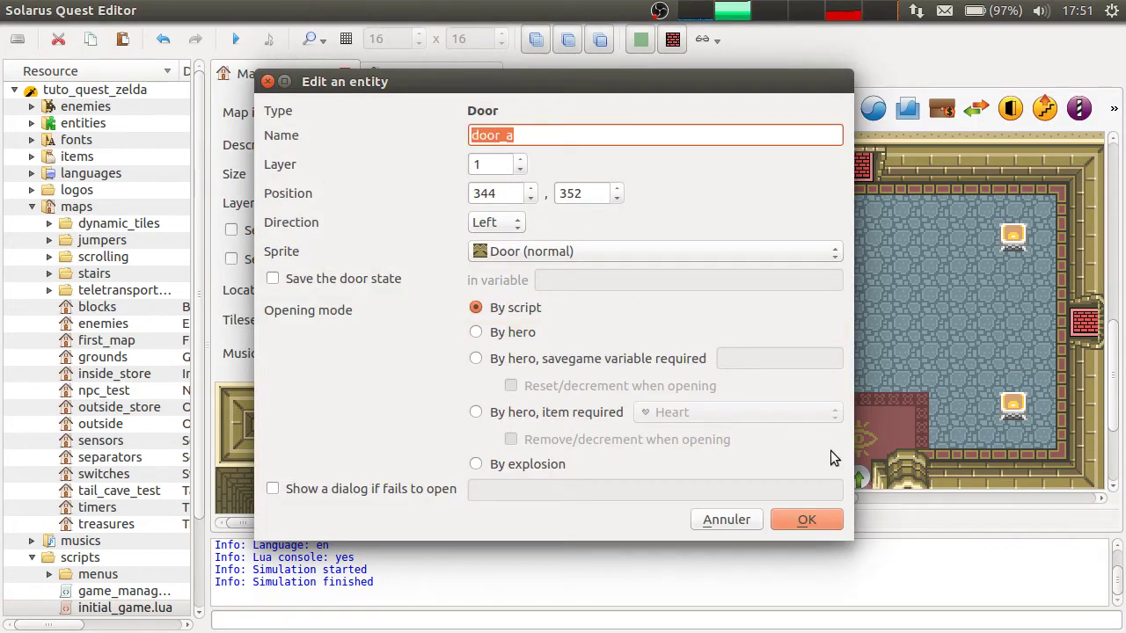
click(743, 519)
double_click(516, 320)
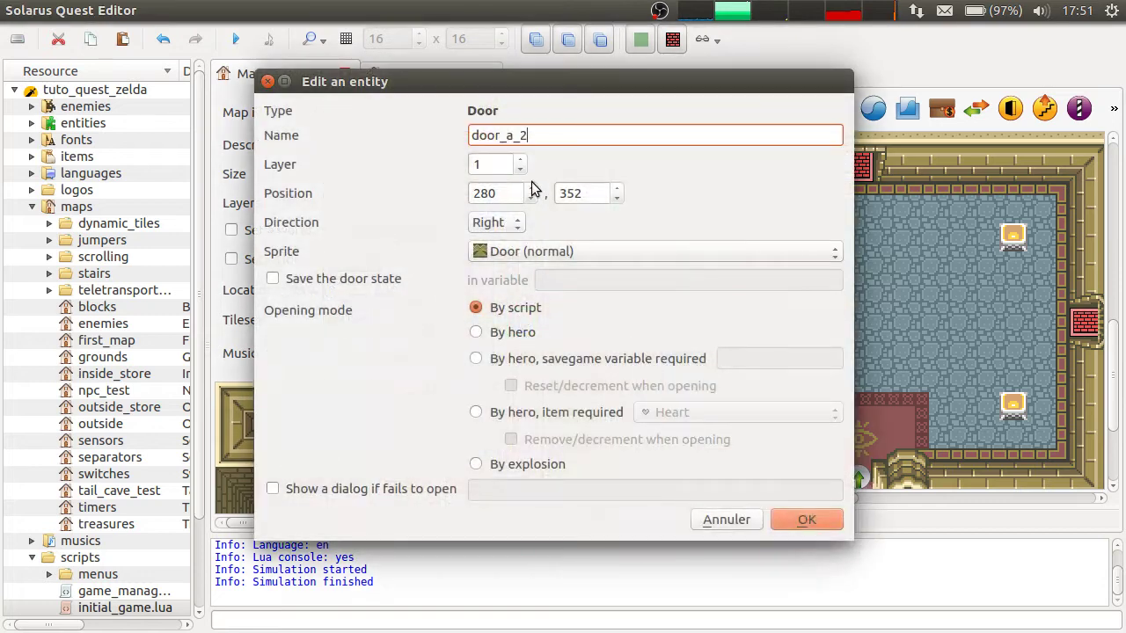
key(ctrl+a)
click(753, 521)
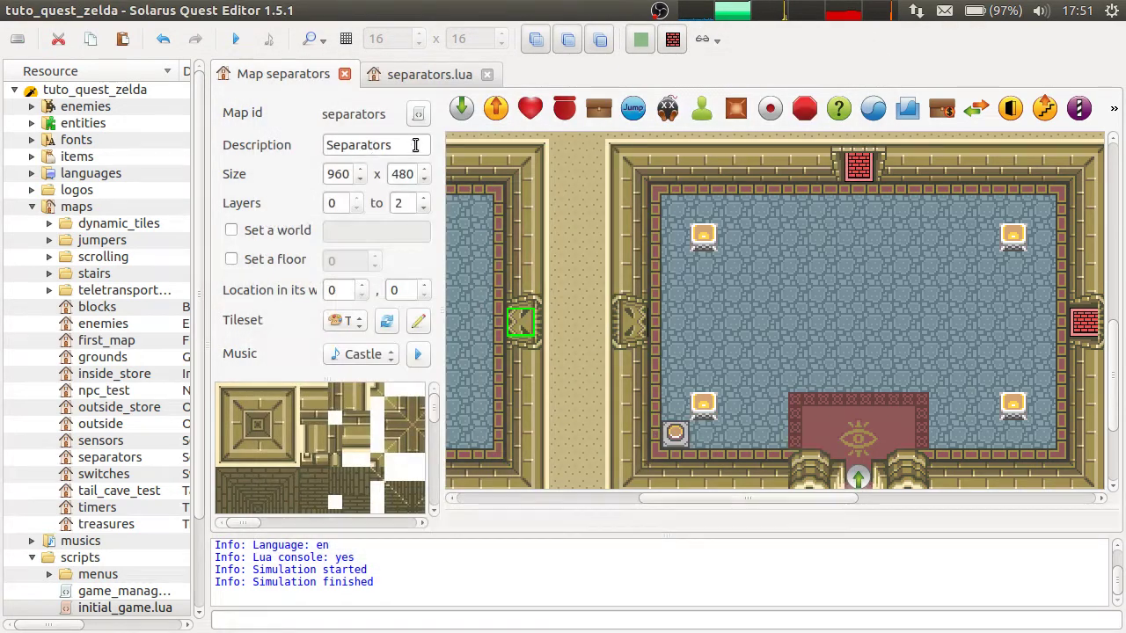
click(429, 75)
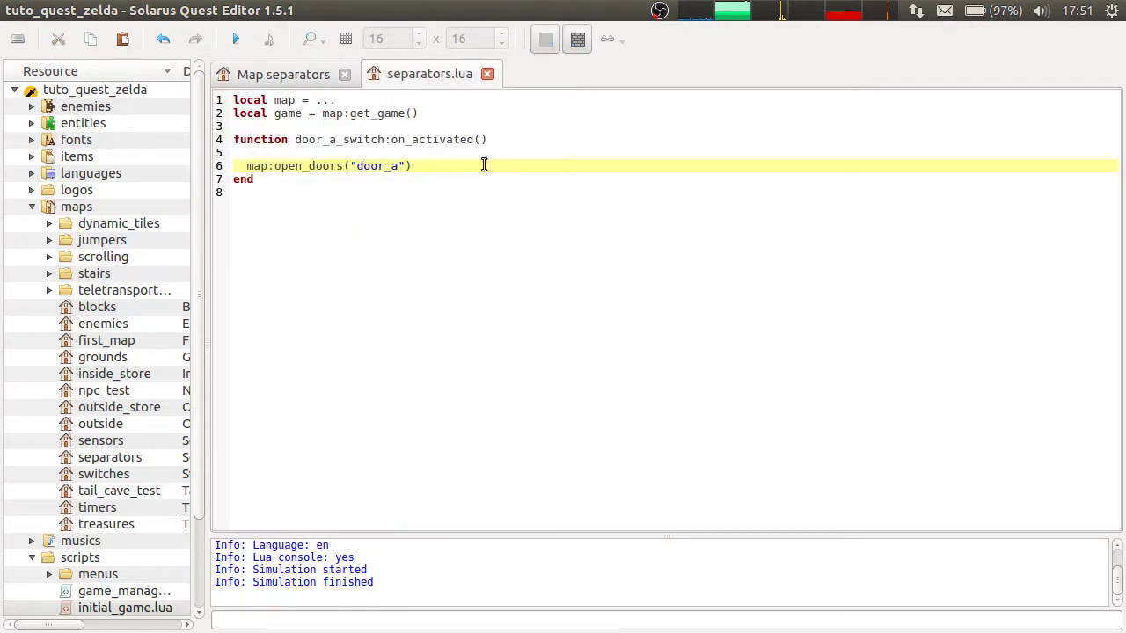
Add sol.audio.play_sound("door_open") after the open_doors call and save
key(Return)
text(sol.audio.pl)
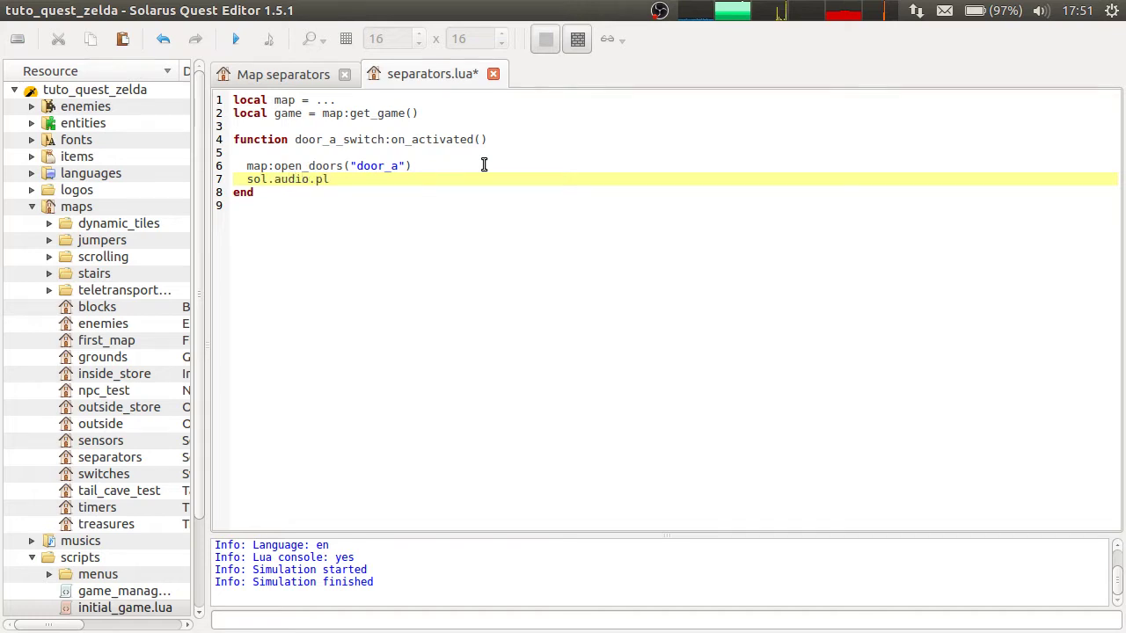
text(ay_sounds("door)
key(BackSpace)
key(BackSpace)
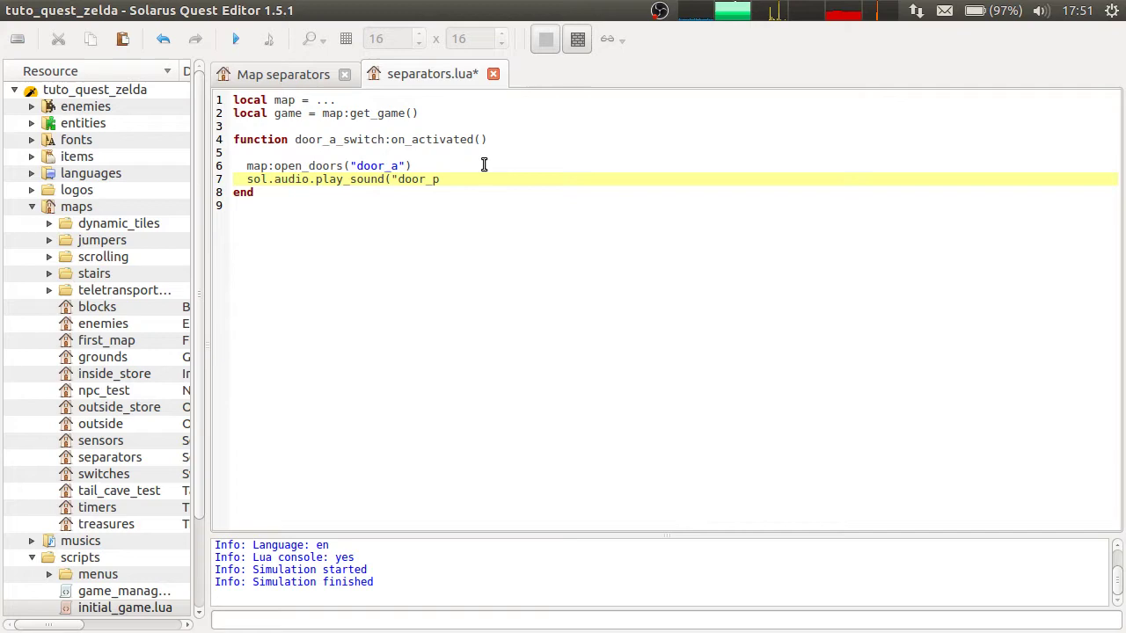
text(n"))
key(ctrl+s)
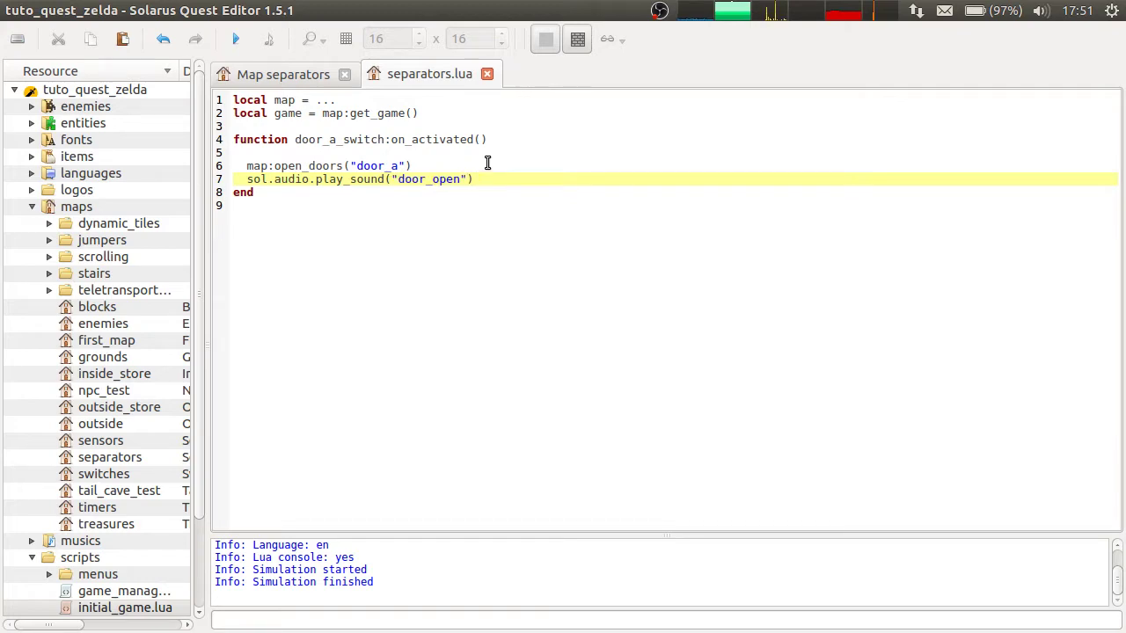
click(236, 39)
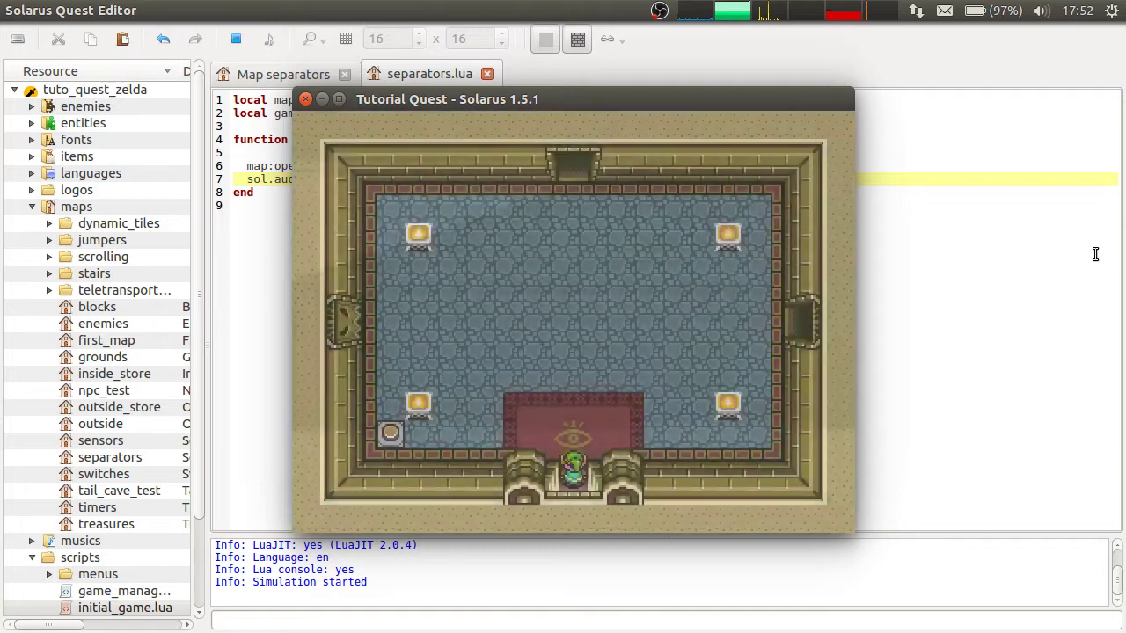
key(Left)
key(Up)
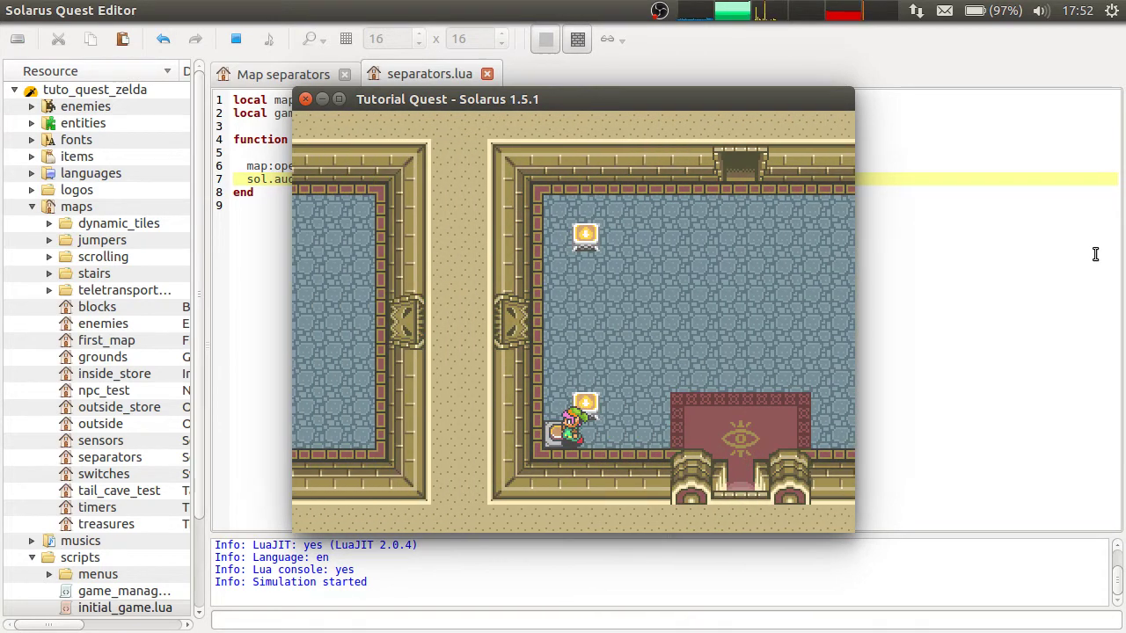
key(Left)
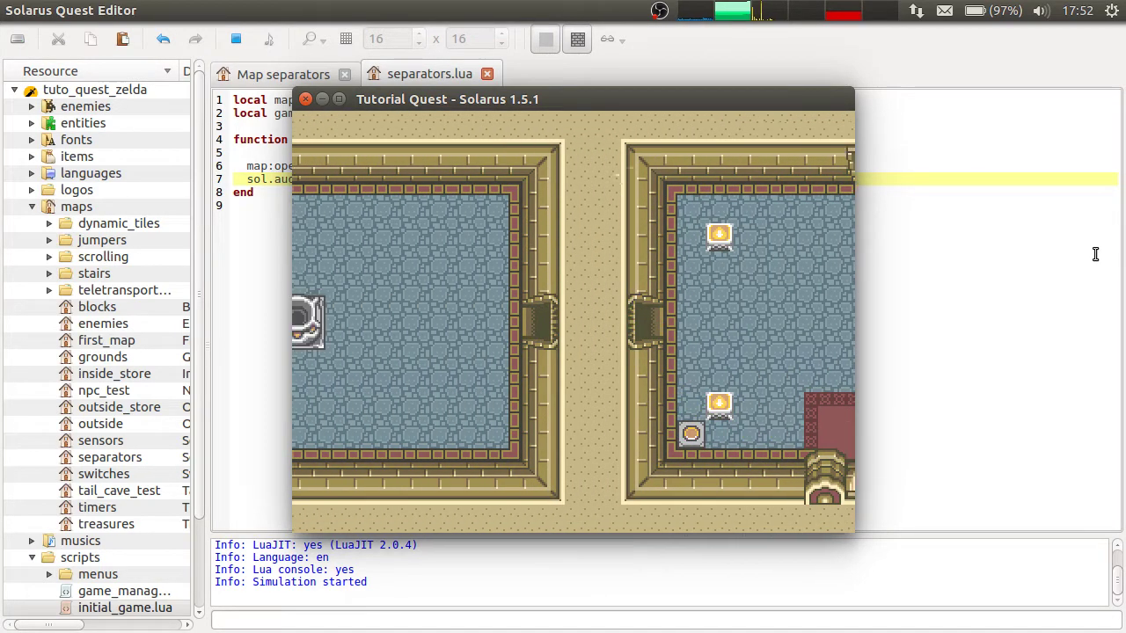
key(Right)
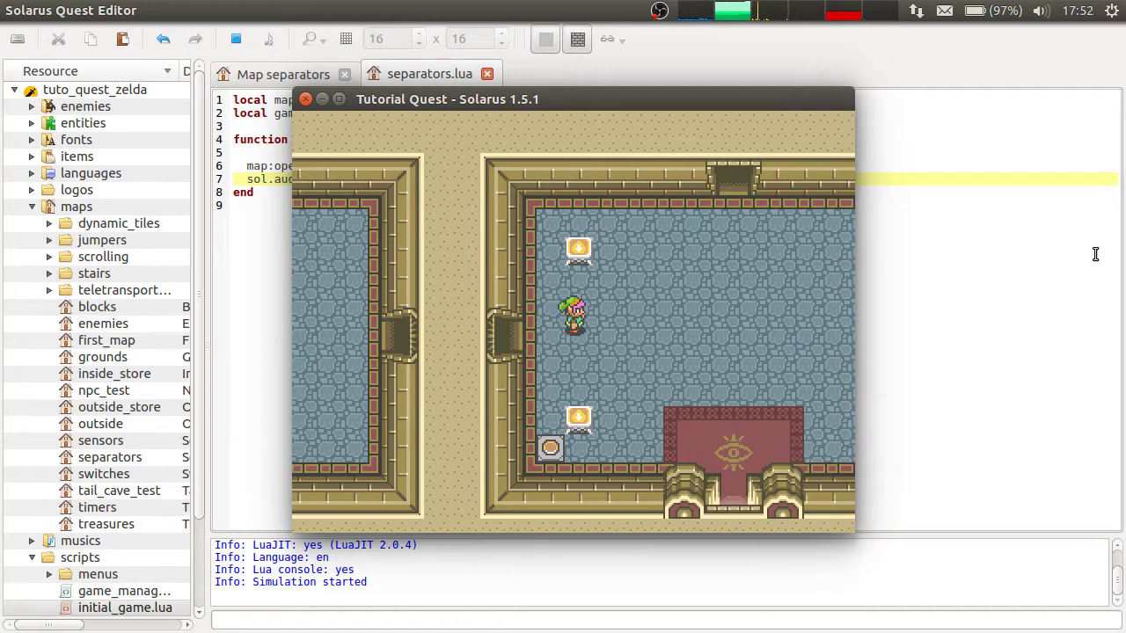
click(306, 98)
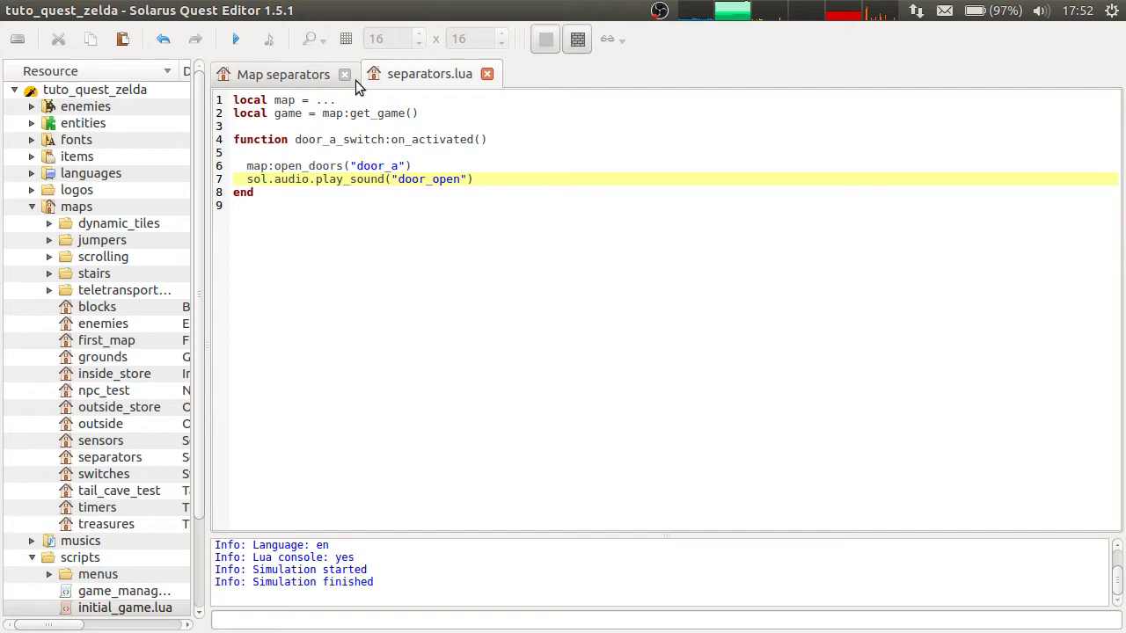
Open door_a's properties on the separators map, keeping its Door (normal) sprite
click(319, 77)
scroll(815, 315, down, 1)
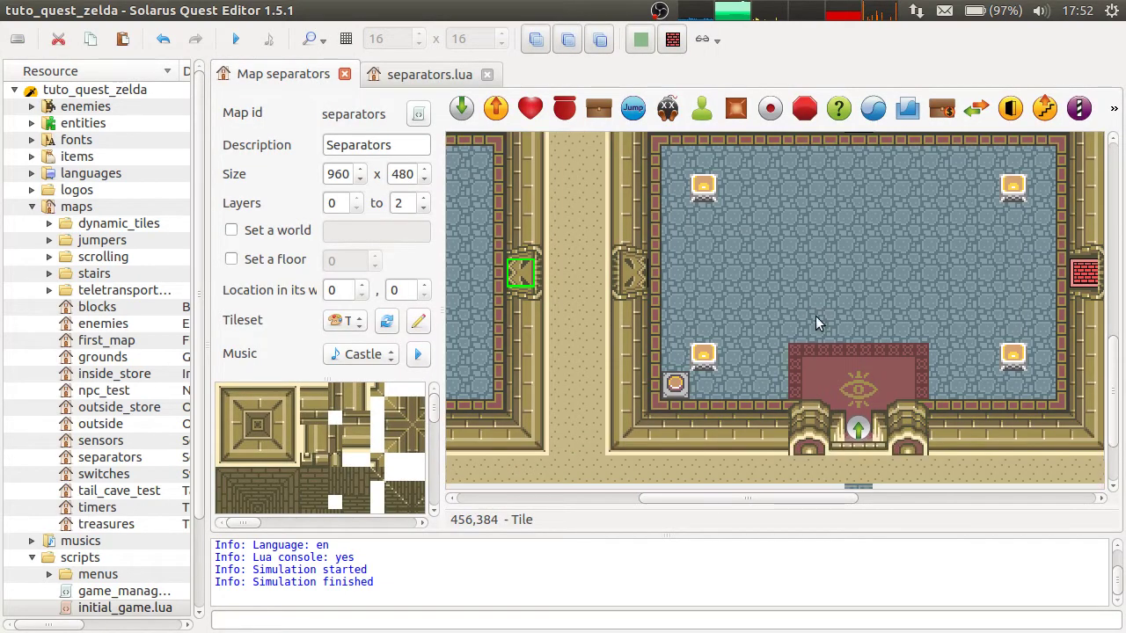
double_click(629, 277)
click(539, 255)
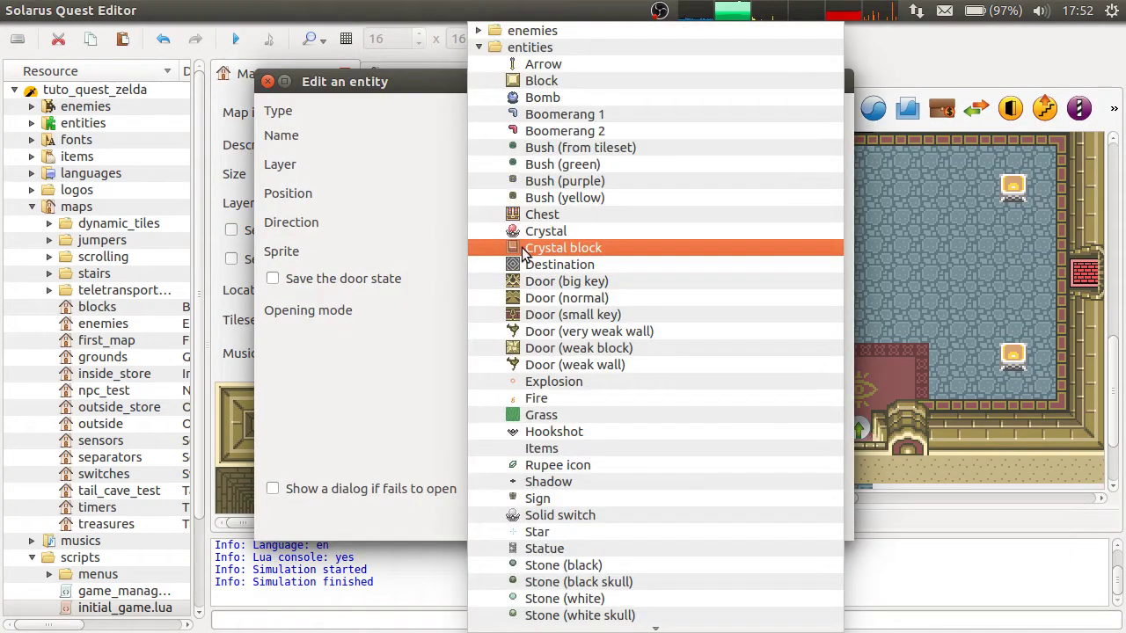
click(387, 207)
click(528, 252)
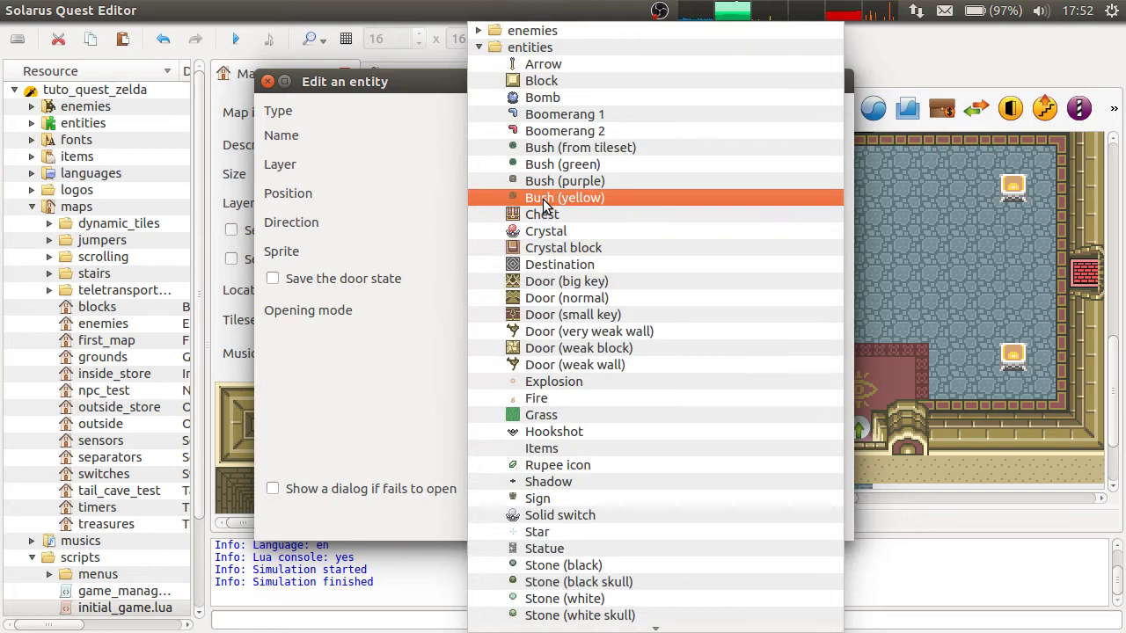
click(339, 367)
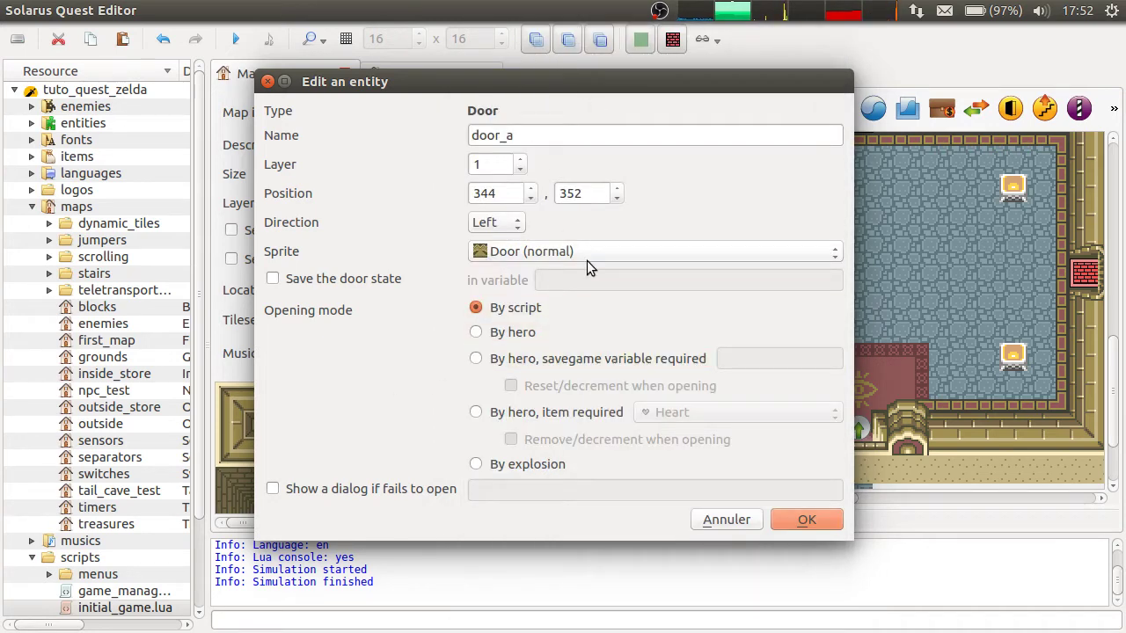
Switch door_a's Opening mode to 'By hero, savegame variable required' and focus the variable field
click(533, 334)
click(510, 358)
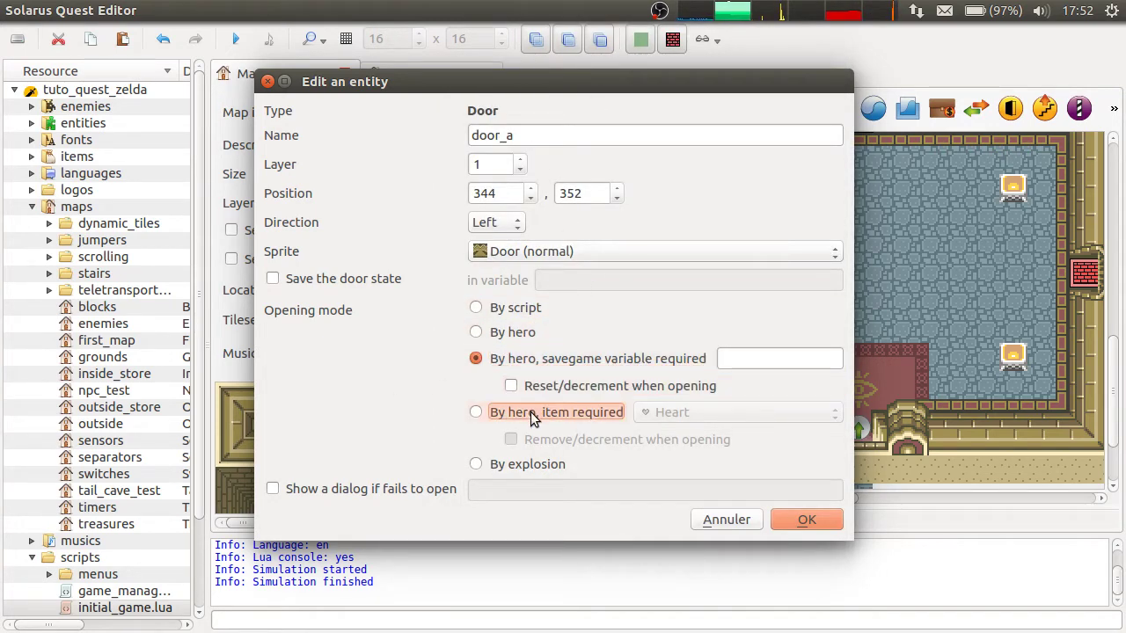
click(530, 412)
click(522, 333)
drag(668, 84, 505, 66)
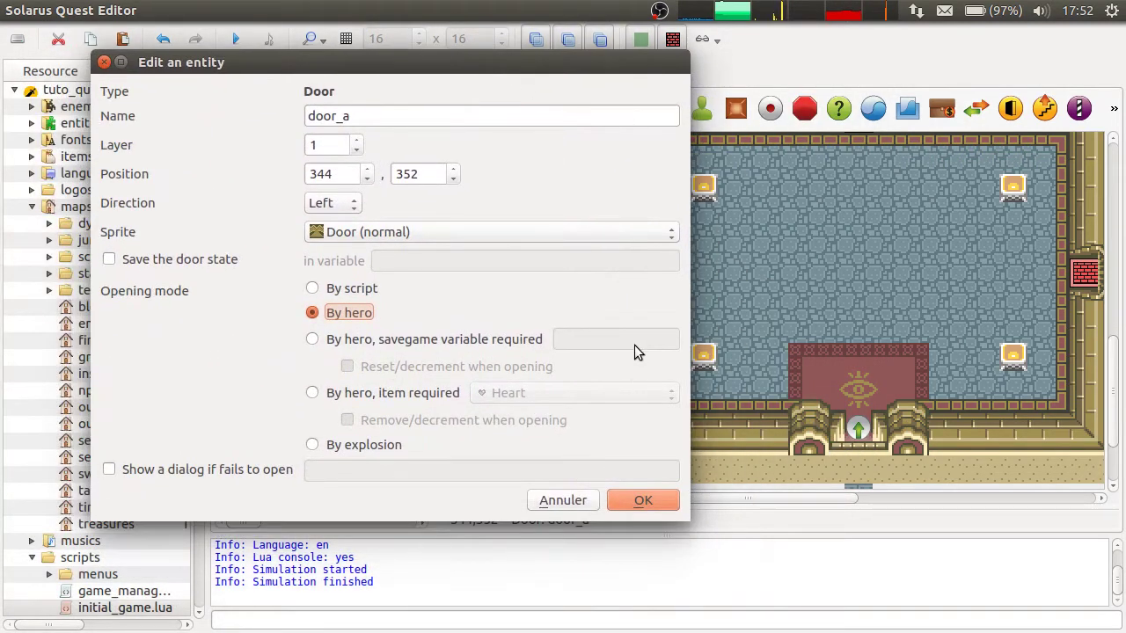
mouse_move(643, 388)
alt+middle_down()
mouse_move(583, 384)
mouse_move(628, 397)
alt+middle_up()
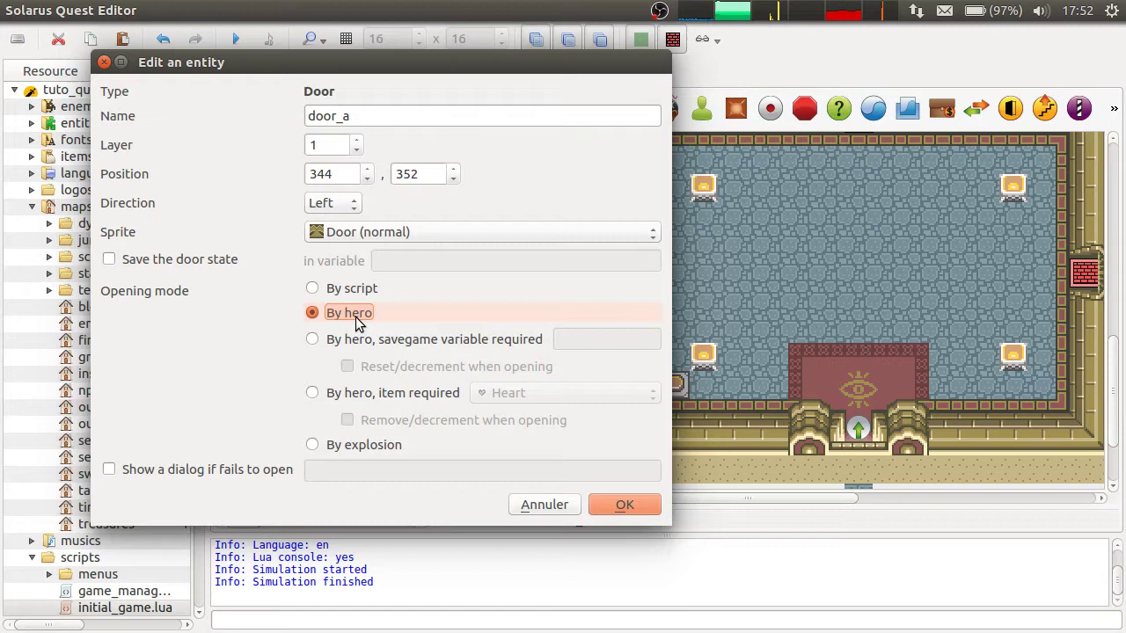
alt+drag(467, 392, 417, 360)
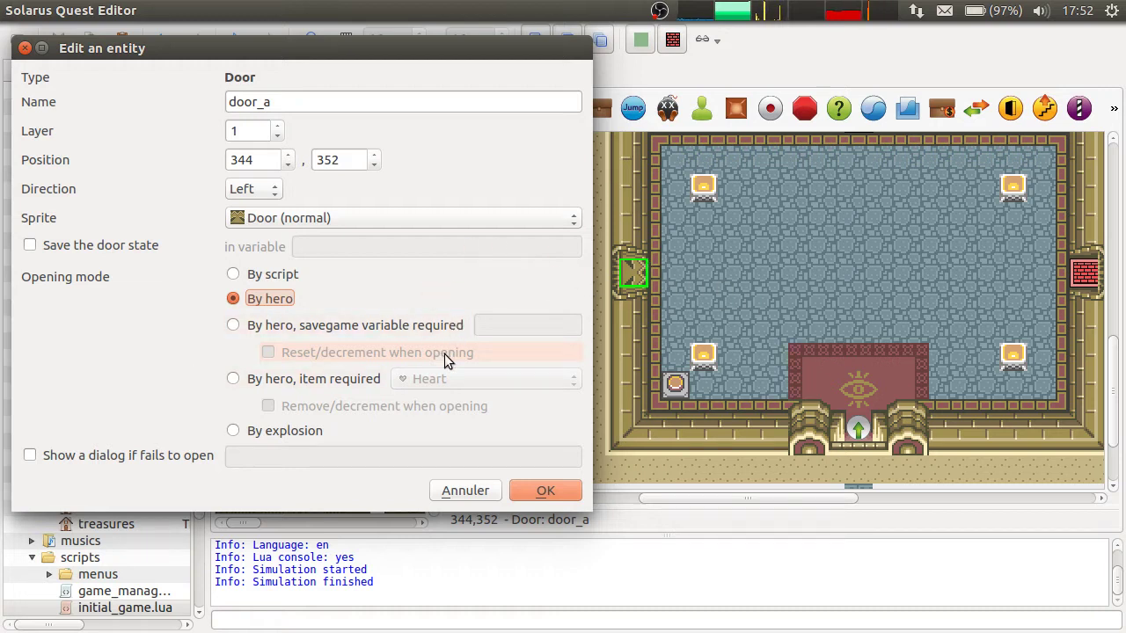
click(370, 324)
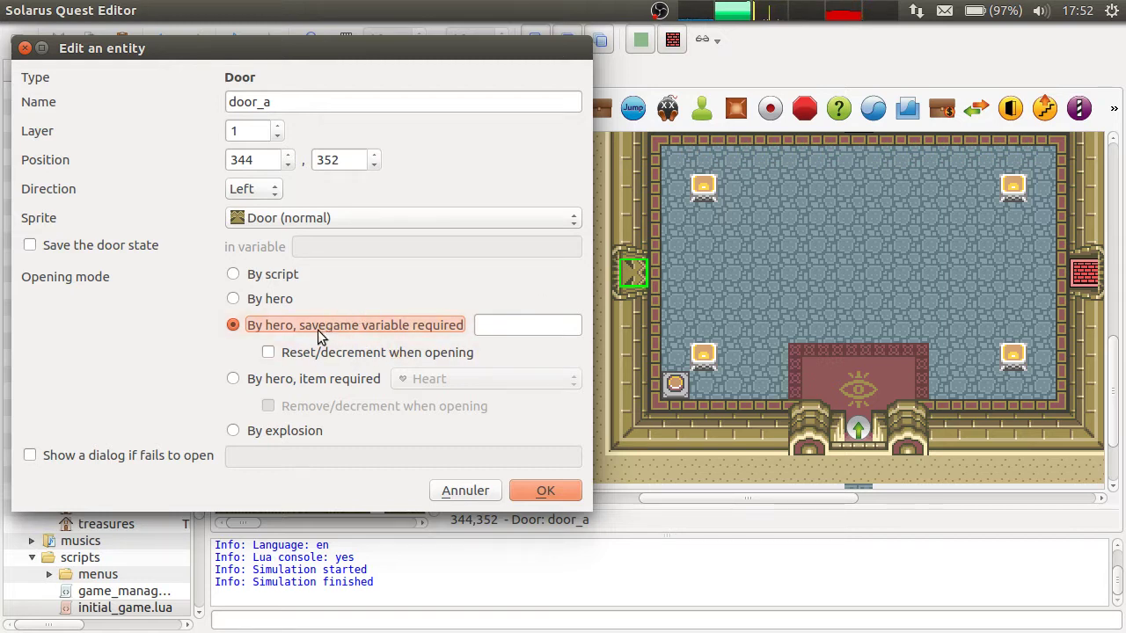
click(538, 327)
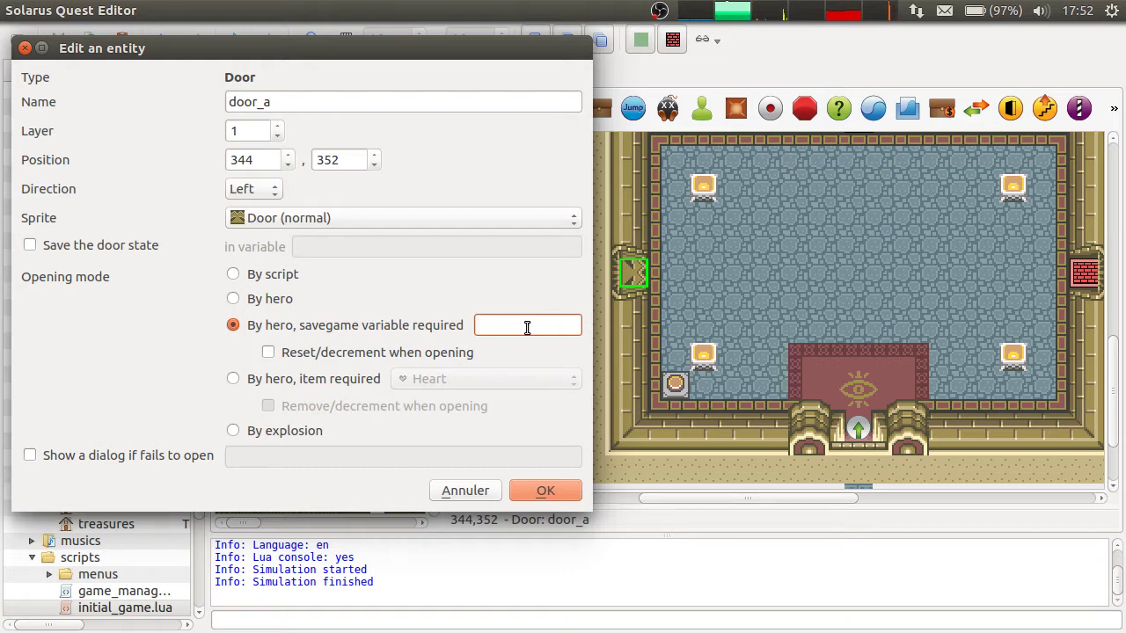
Try the item-required (Heart, consumed) and explosion modes, then set door_a back to By script and confirm
click(317, 381)
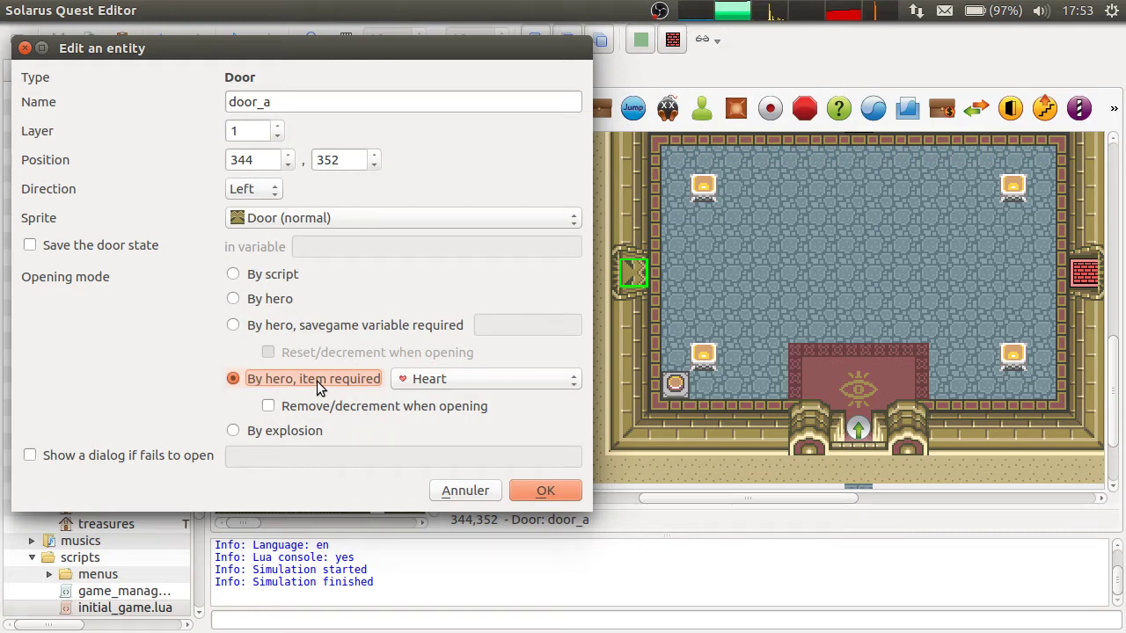
click(440, 379)
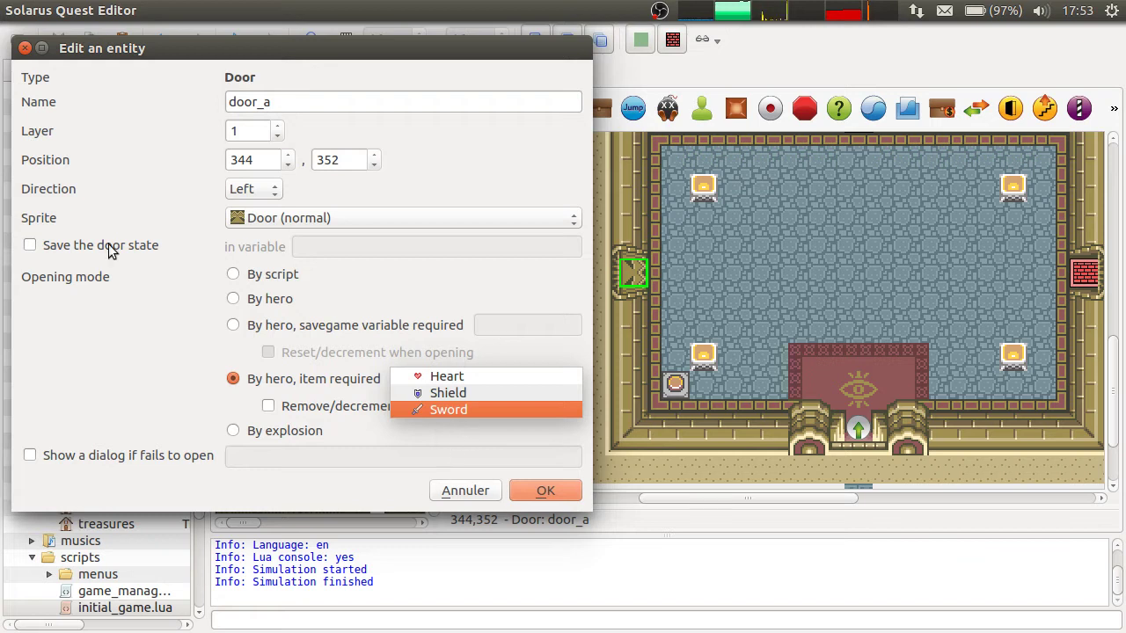
click(415, 417)
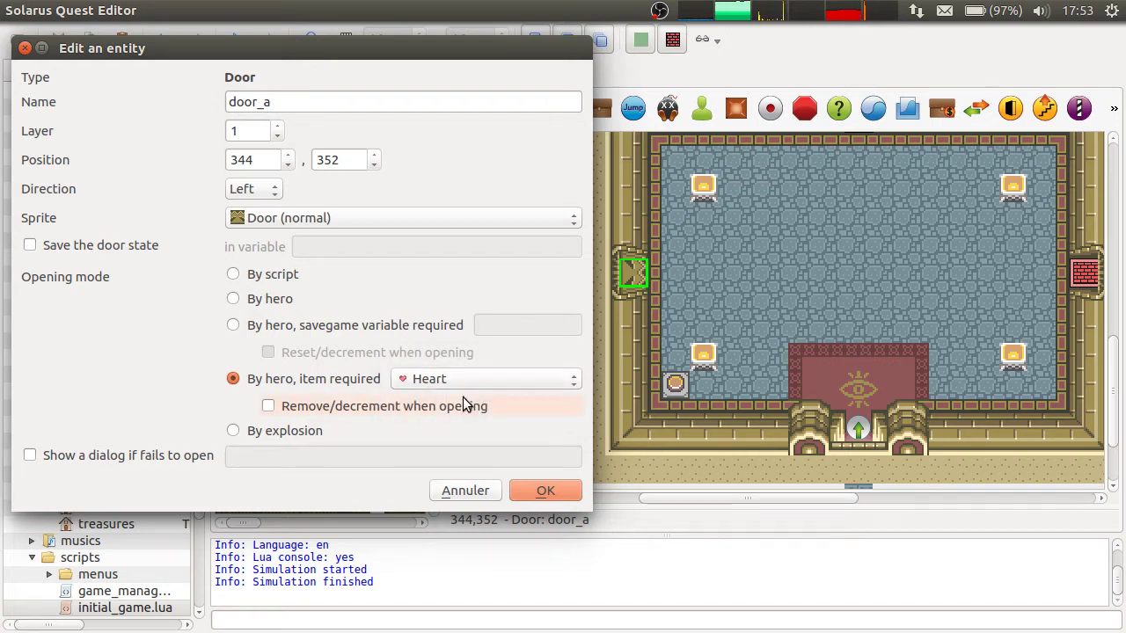
click(433, 405)
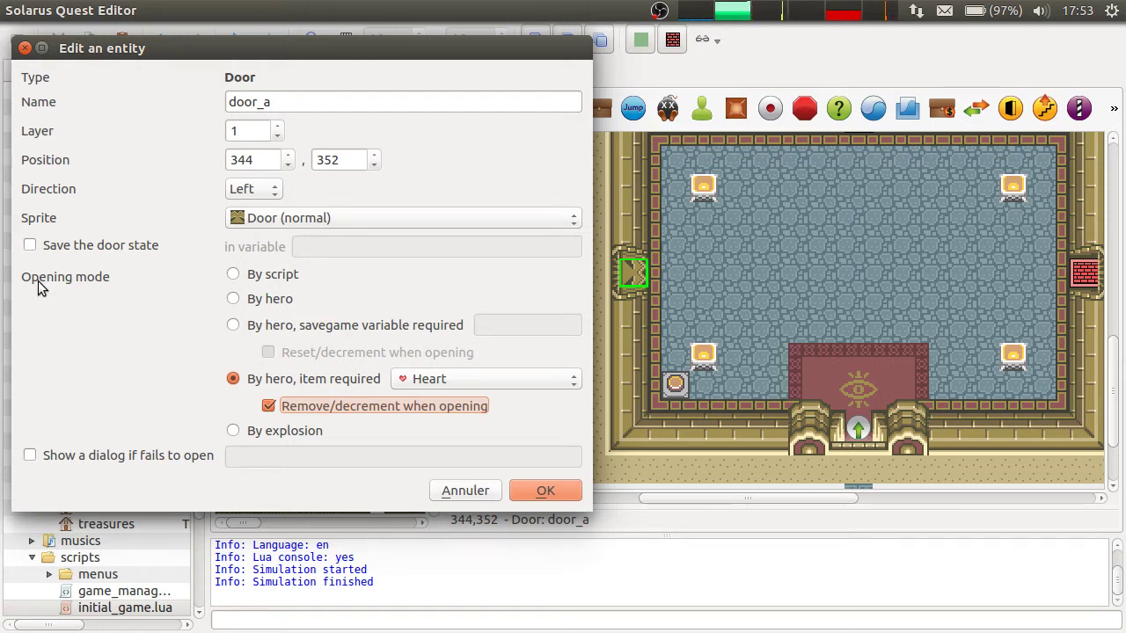
click(298, 431)
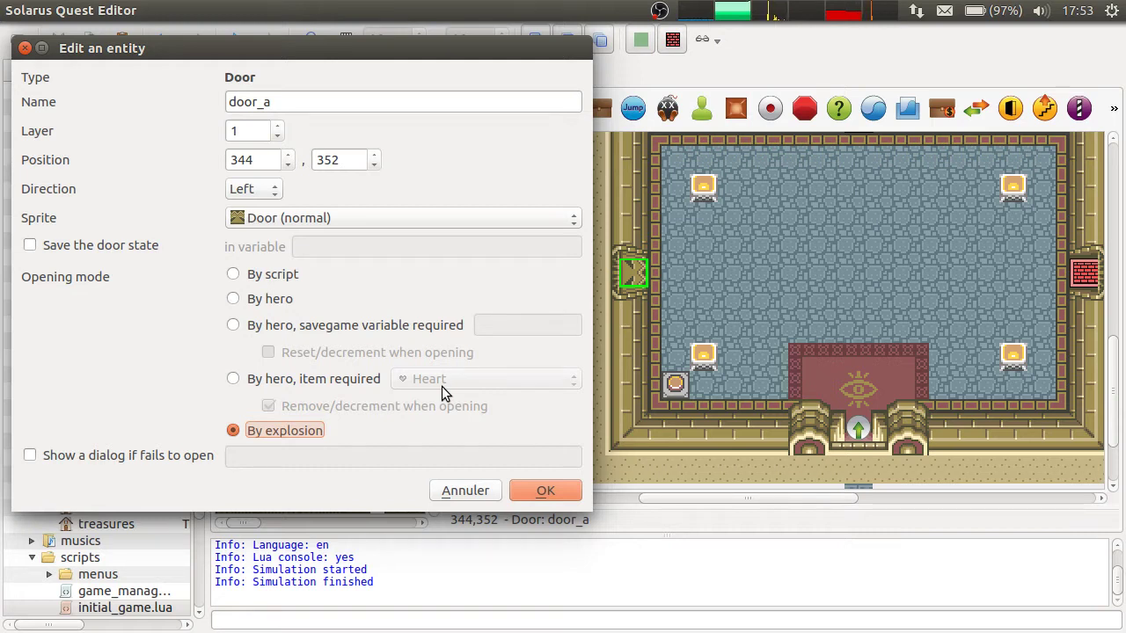
click(272, 277)
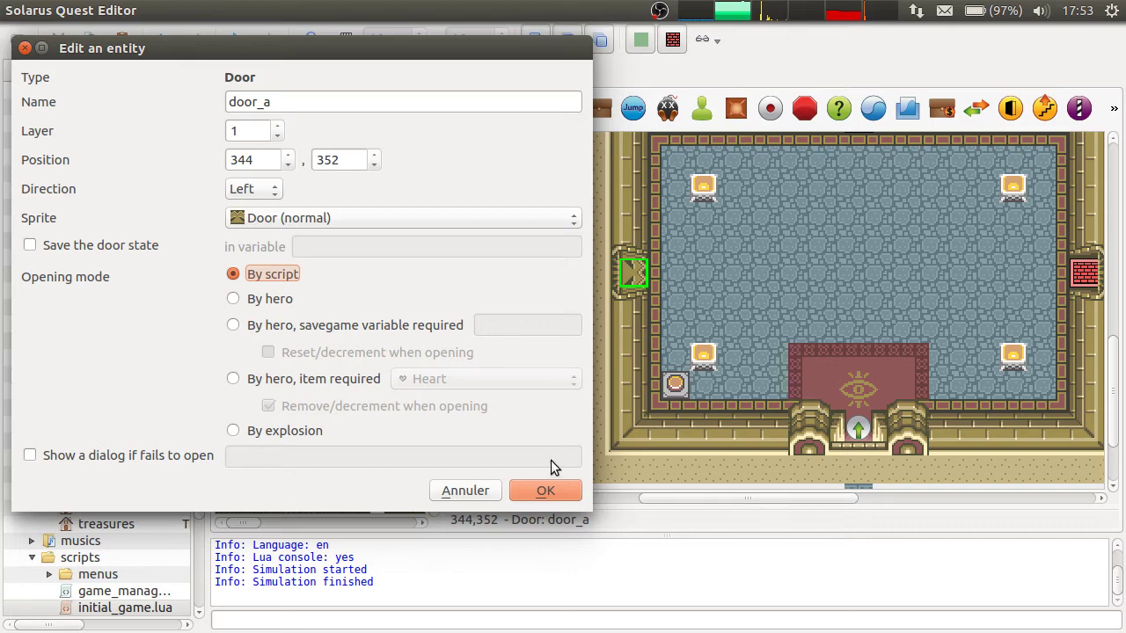
click(546, 490)
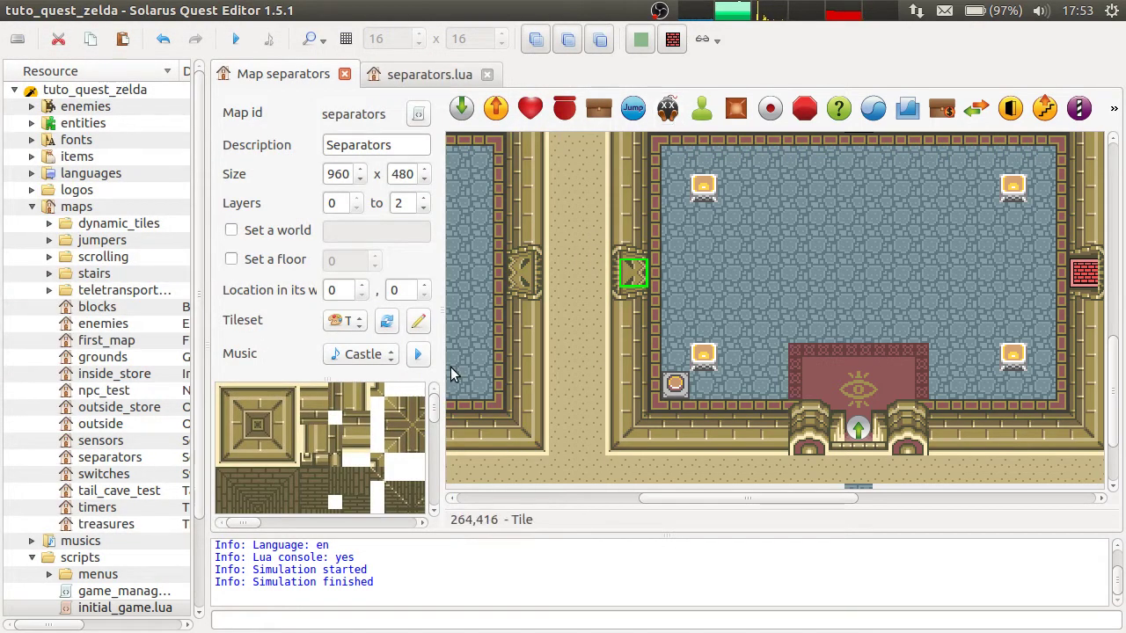
Change initial_game.lua's starting map from 'separators' to 'grounds', save it, and open the grounds map
scroll(163, 550, down, 2)
click(90, 507)
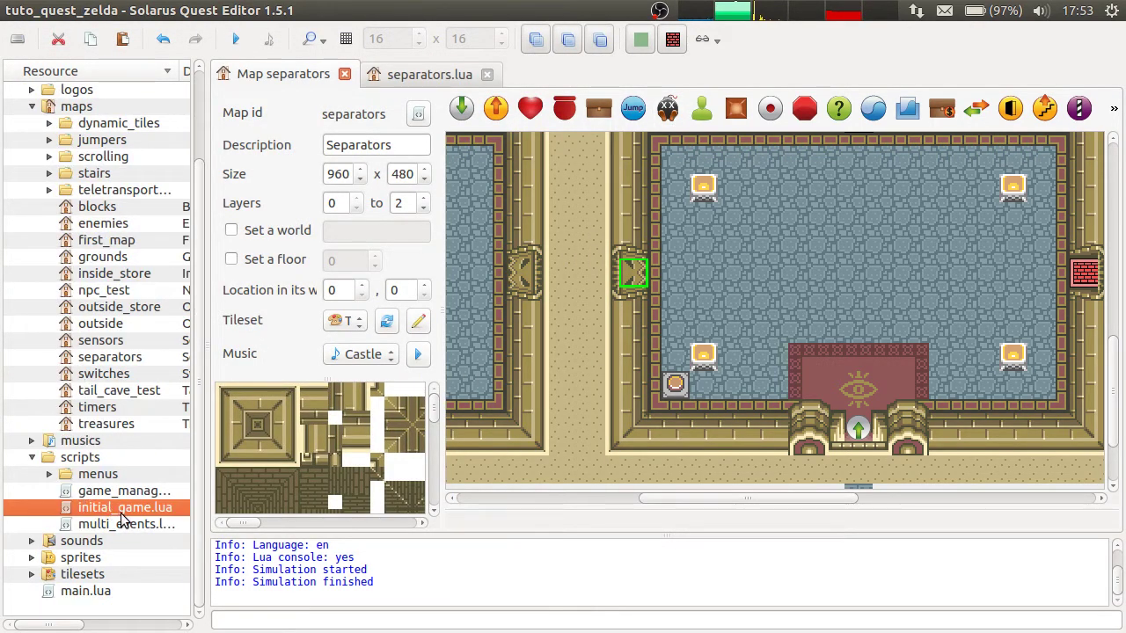
double_click(123, 512)
click(460, 322)
double_click(479, 311)
text(gro)
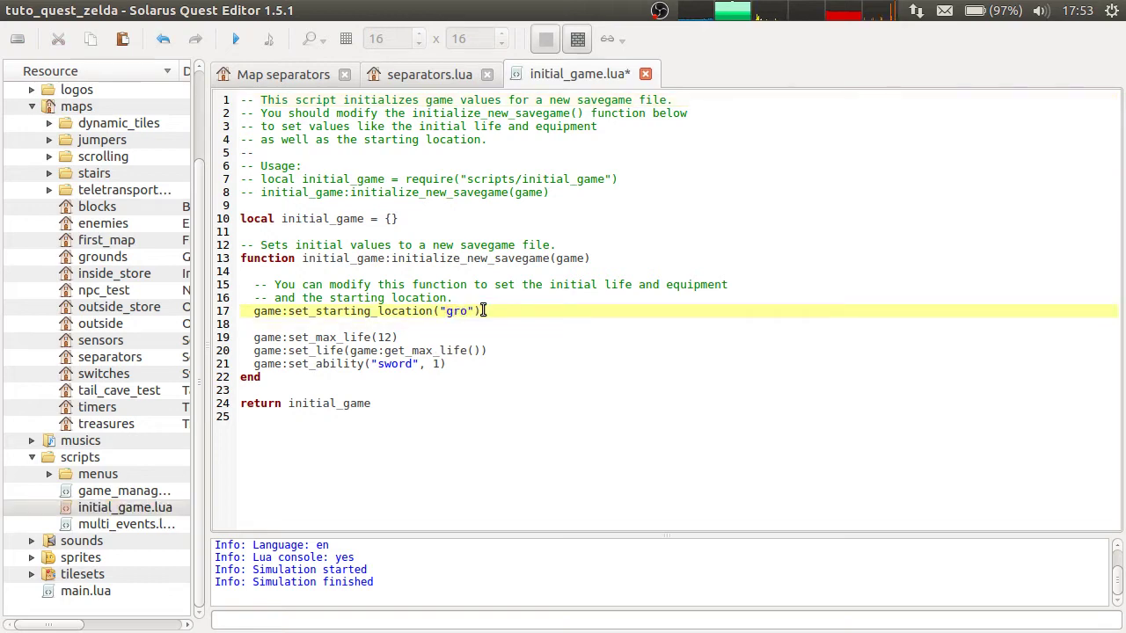
text(unds)
key(ctrl+s)
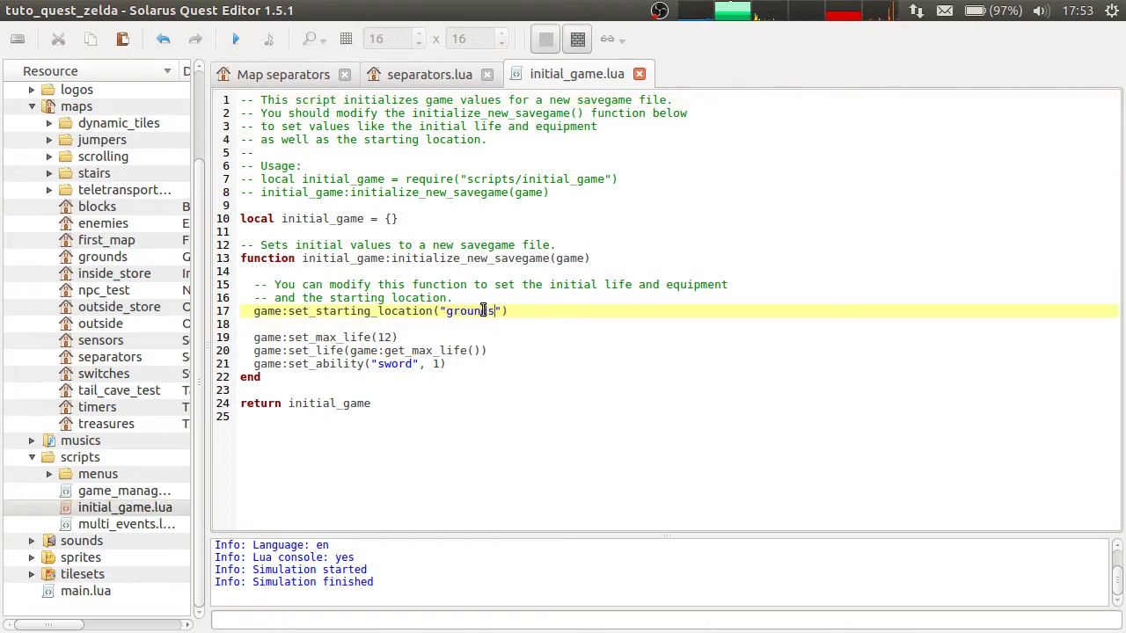
double_click(114, 257)
Place a new door entity at the grounds map's cave entrance
middle_drag(851, 398, 805, 369)
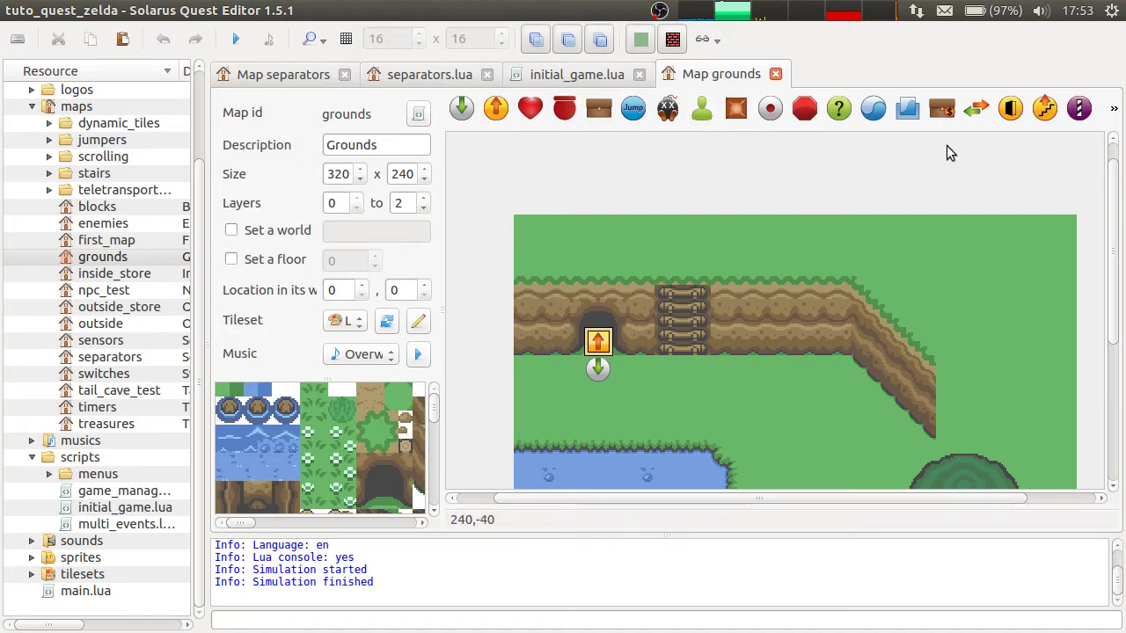
click(1011, 109)
click(766, 331)
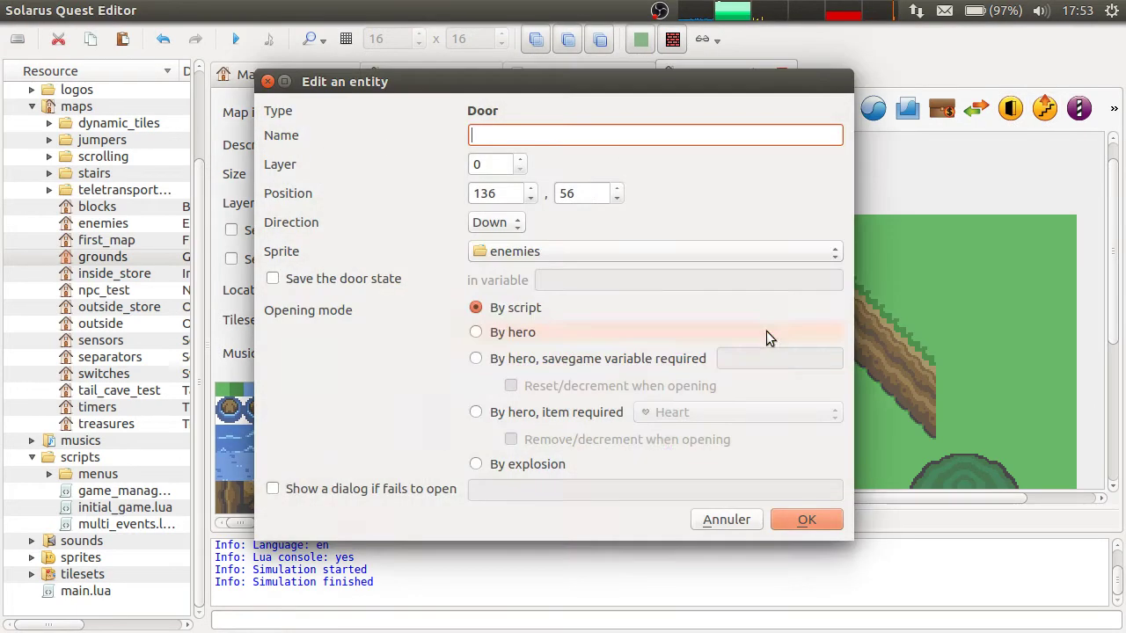
Give the new door the Door (normal) sprite facing Up, confirm it, and save the map
click(526, 251)
click(477, 268)
click(503, 253)
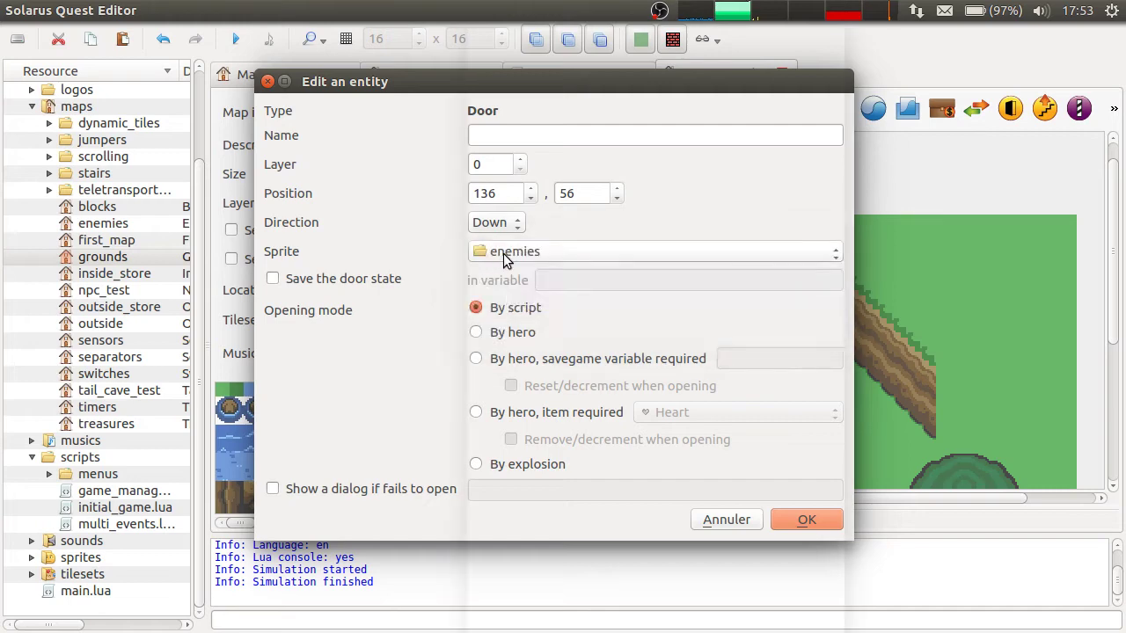
click(503, 253)
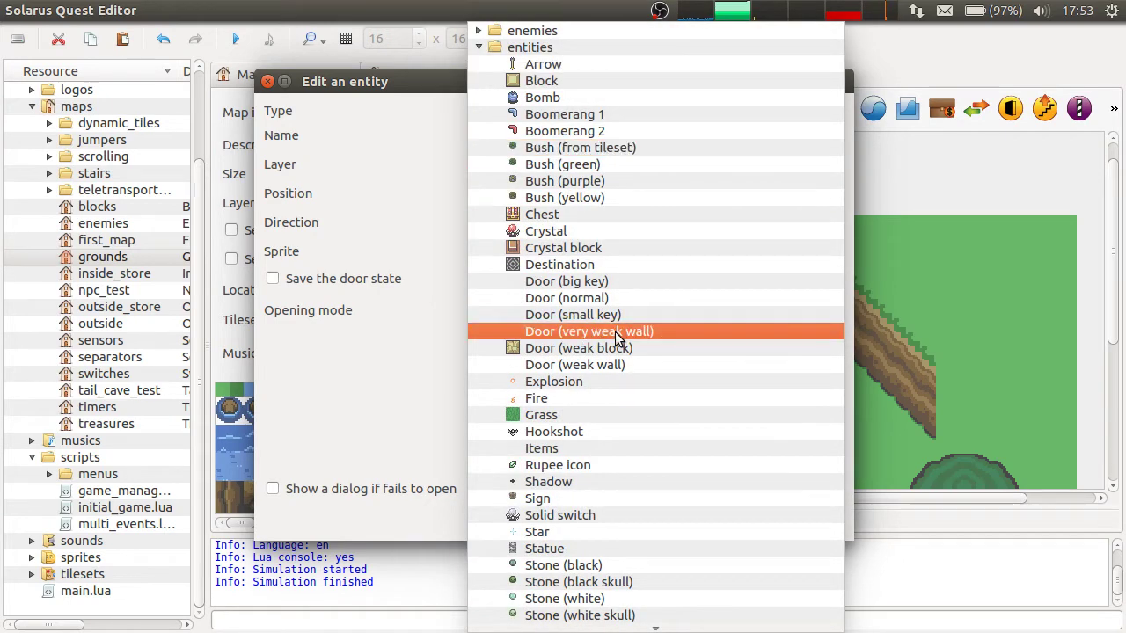
click(582, 296)
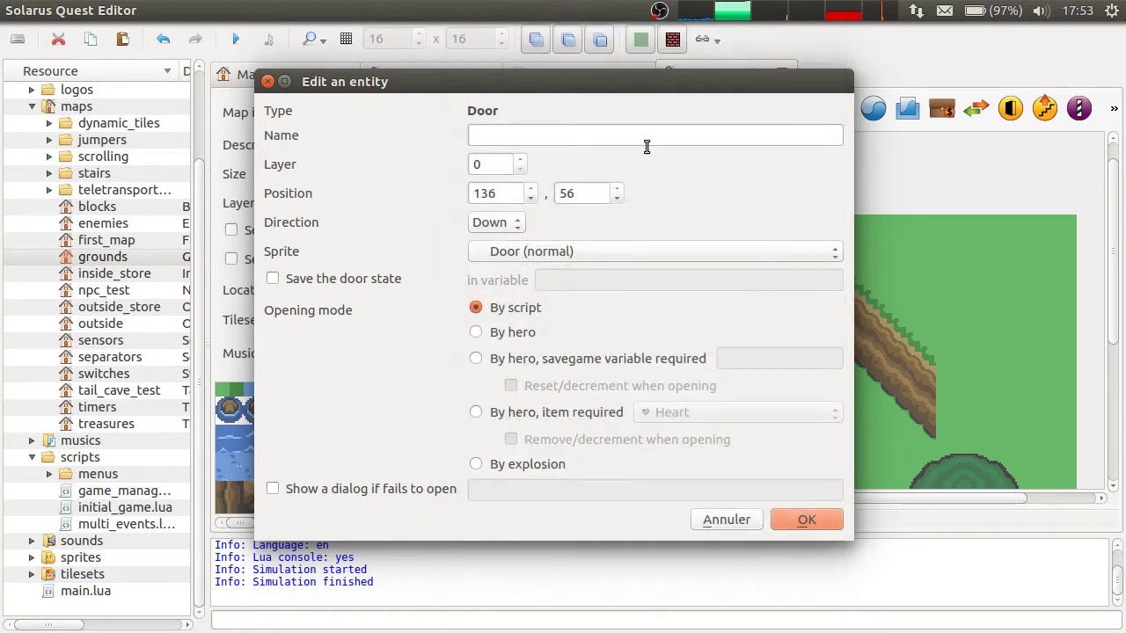
click(499, 224)
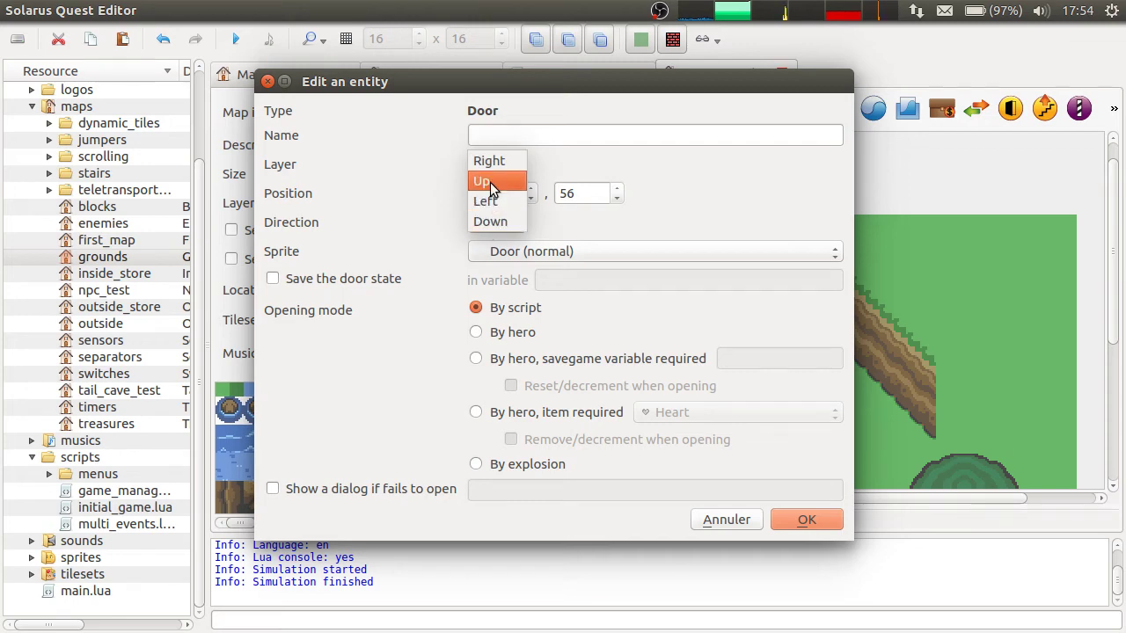
click(489, 182)
click(807, 519)
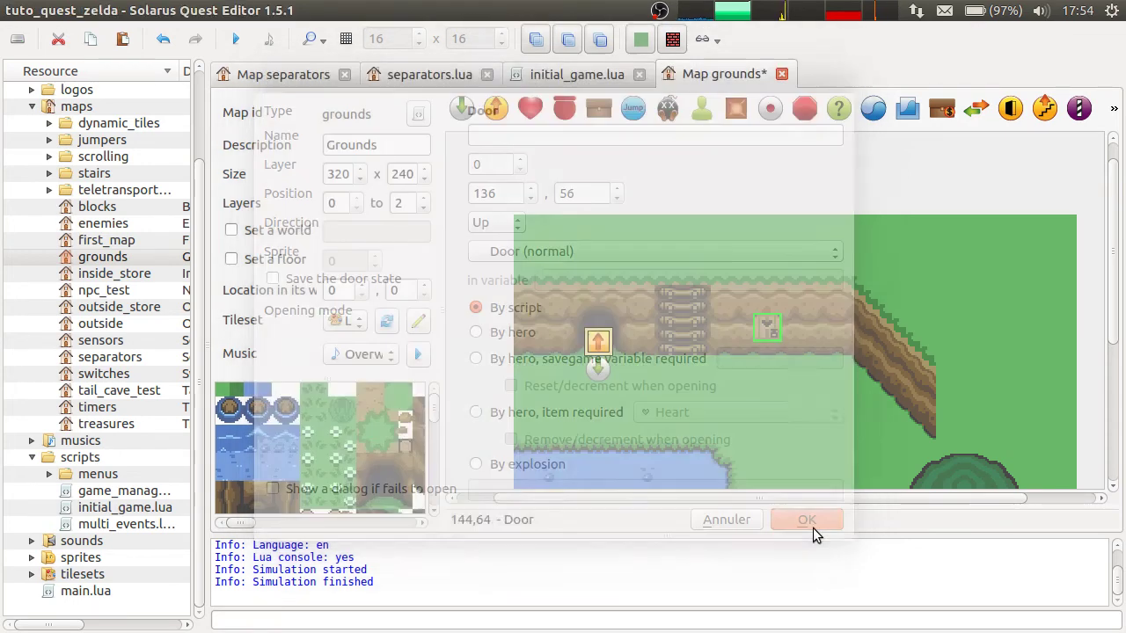
key(ctrl+s)
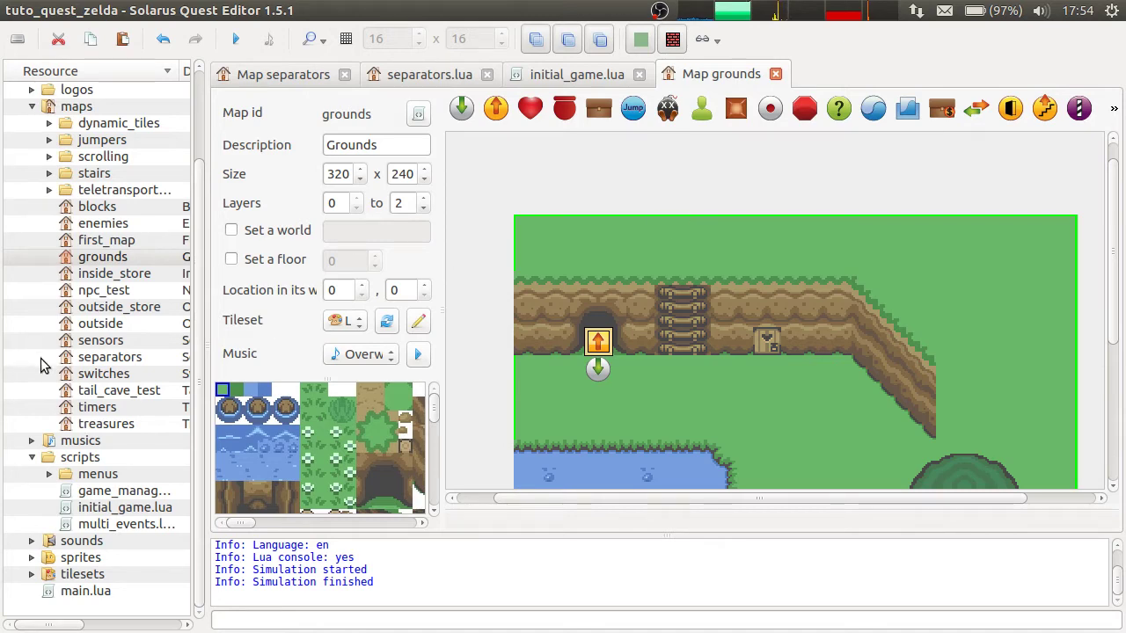
Inspect door_a's properties on the separators map and close them unchanged
click(283, 74)
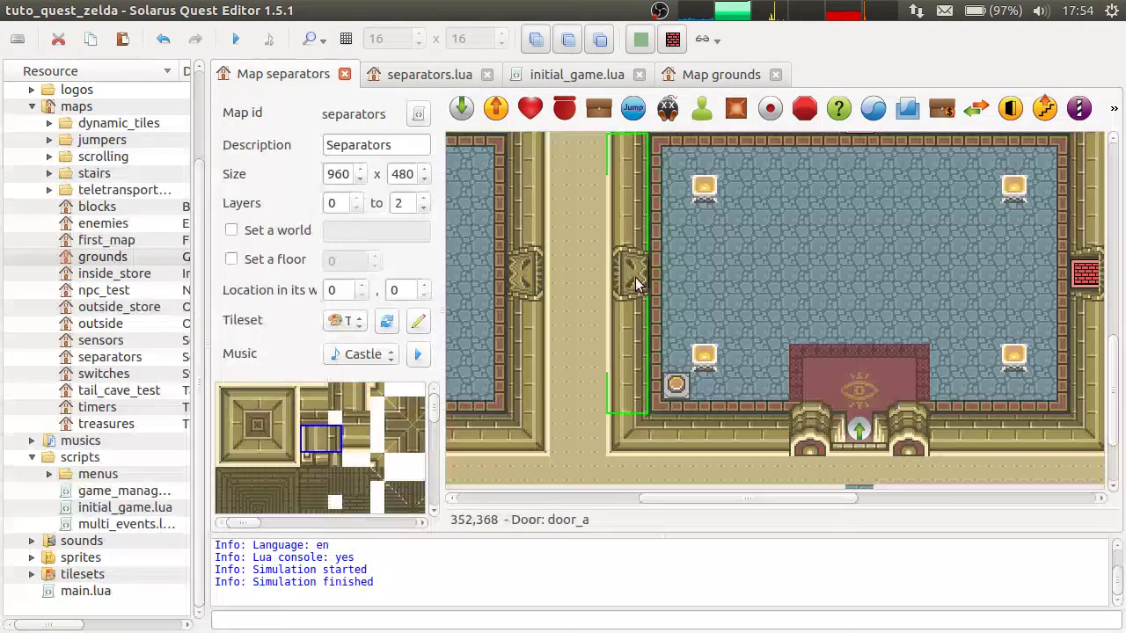
click(637, 281)
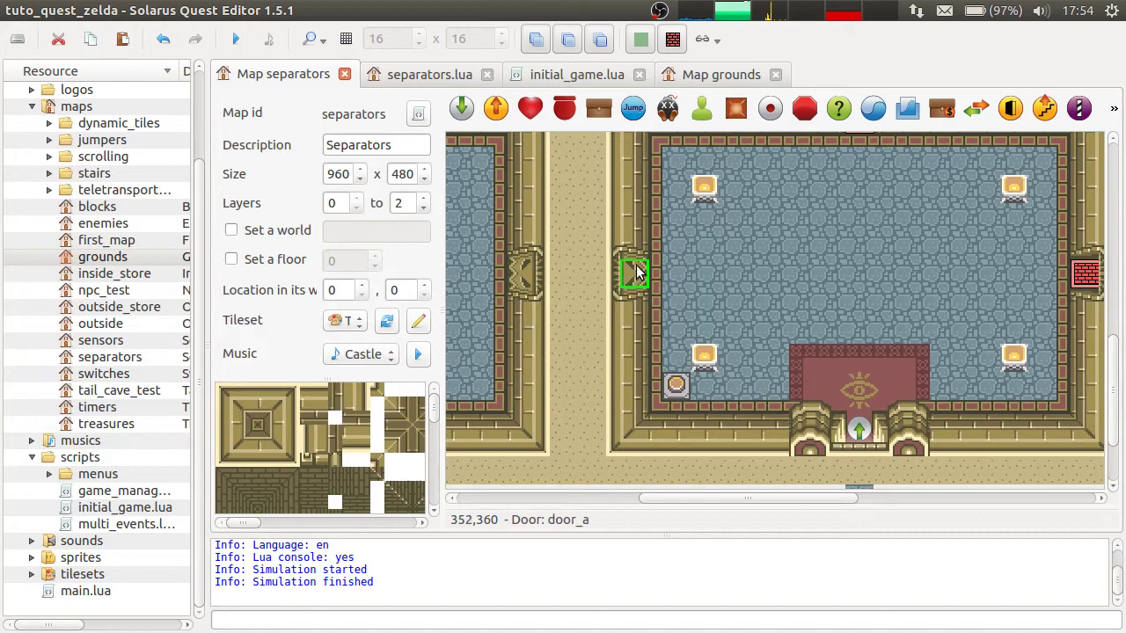
double_click(624, 278)
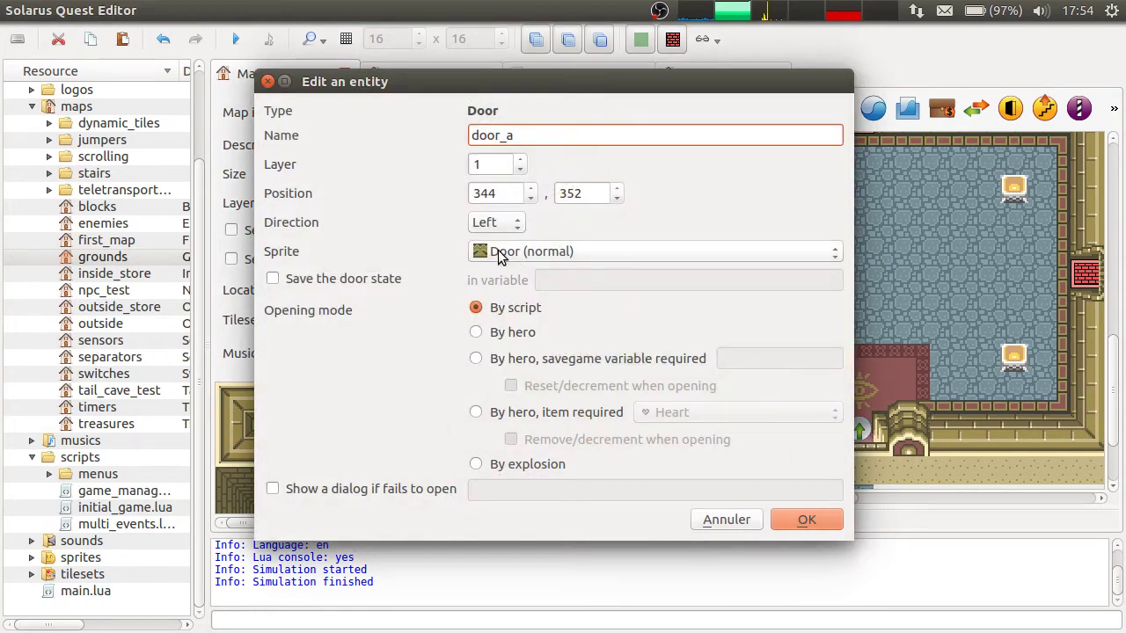
click(735, 524)
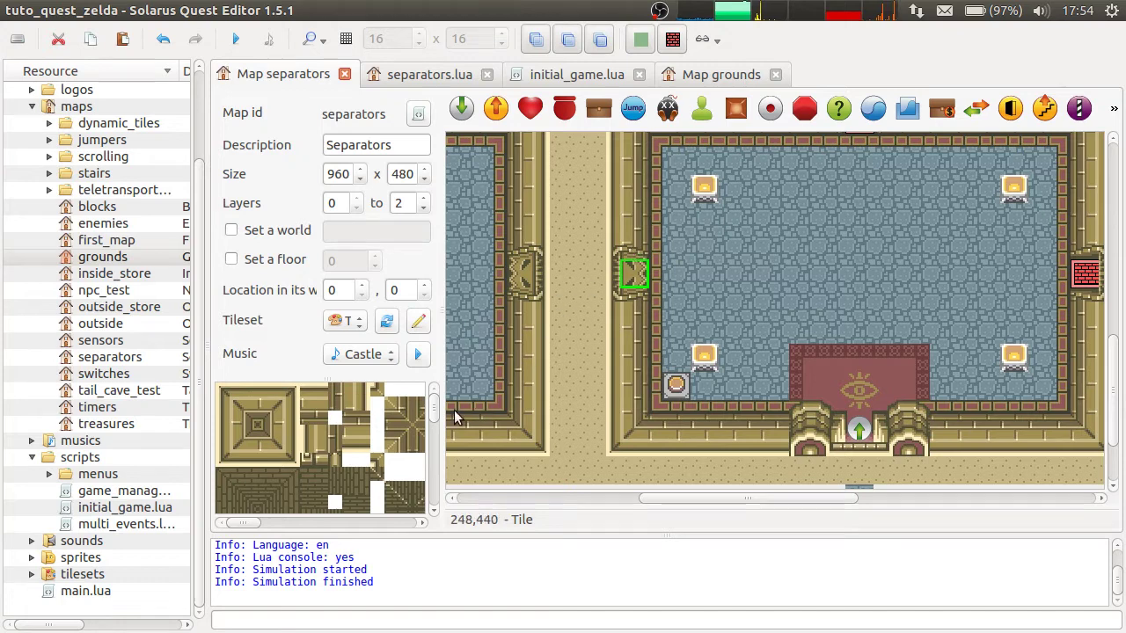
Preview Temple (green), Temple (blue) and Palace (purple) tilesets, then restore Temple (yellow) and save
scroll(368, 454, down, 3)
scroll(368, 448, up, 3)
drag(445, 316, 524, 317)
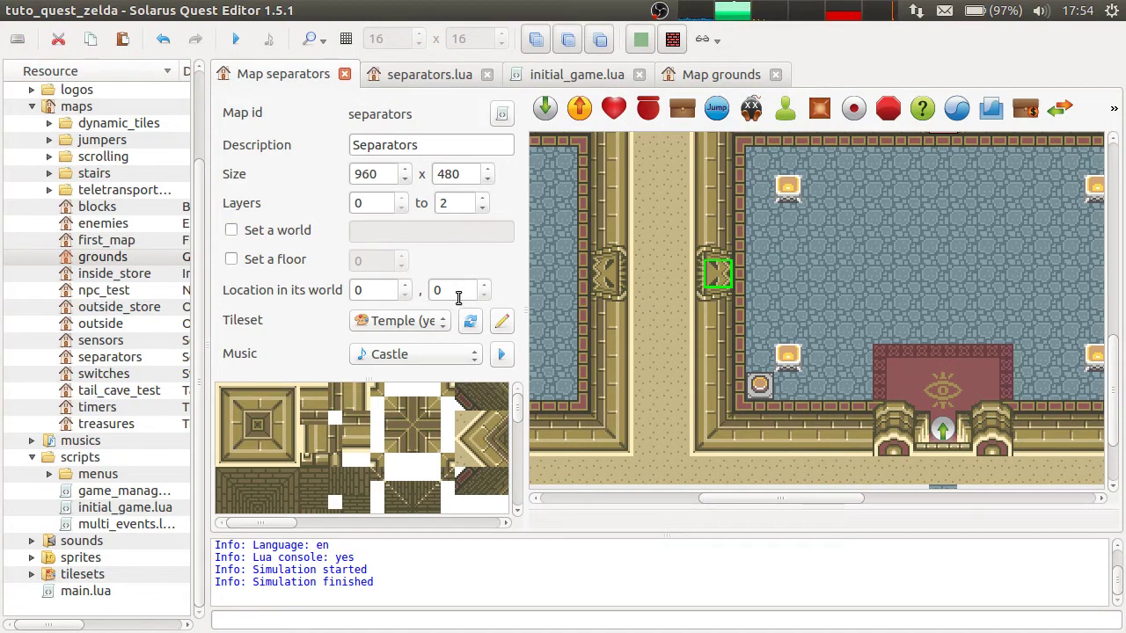
click(418, 323)
click(427, 302)
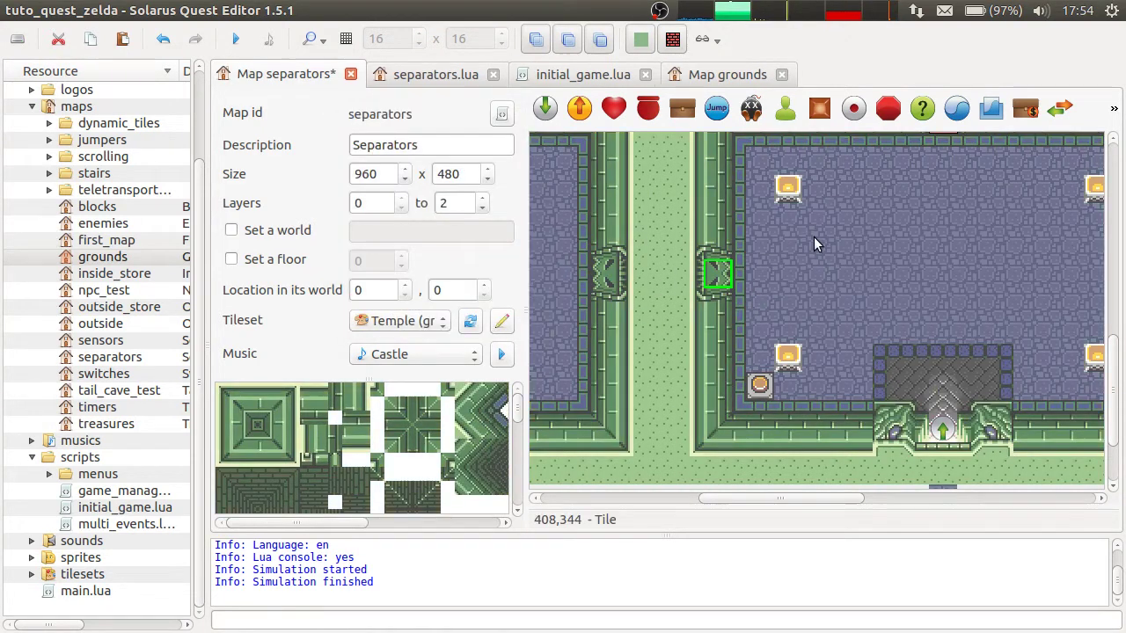
click(427, 322)
click(433, 301)
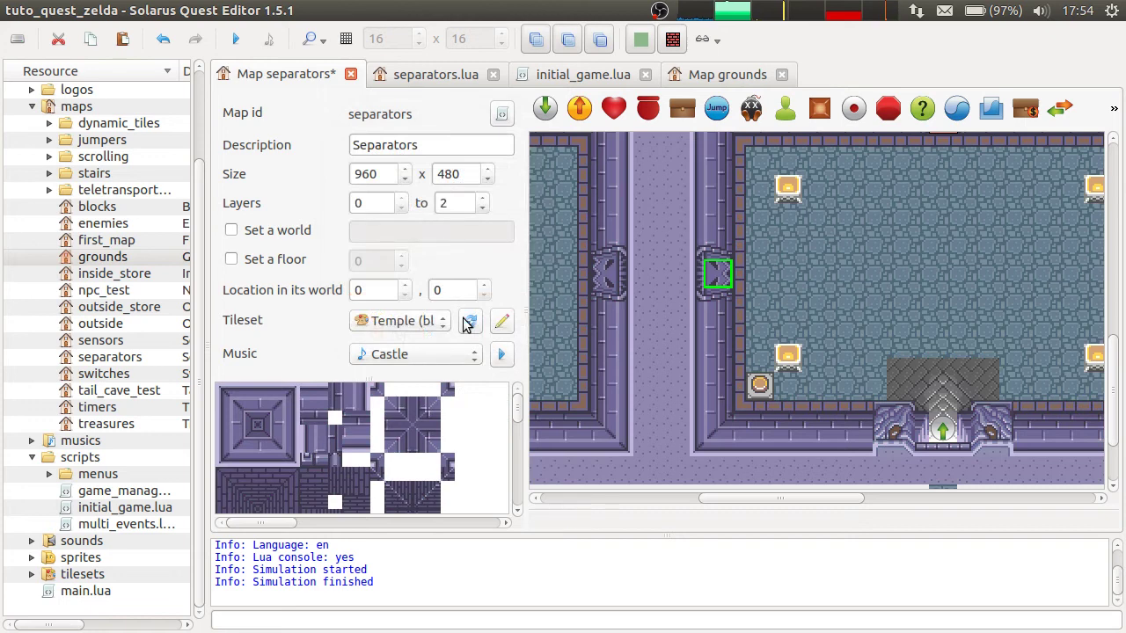
click(425, 319)
click(420, 282)
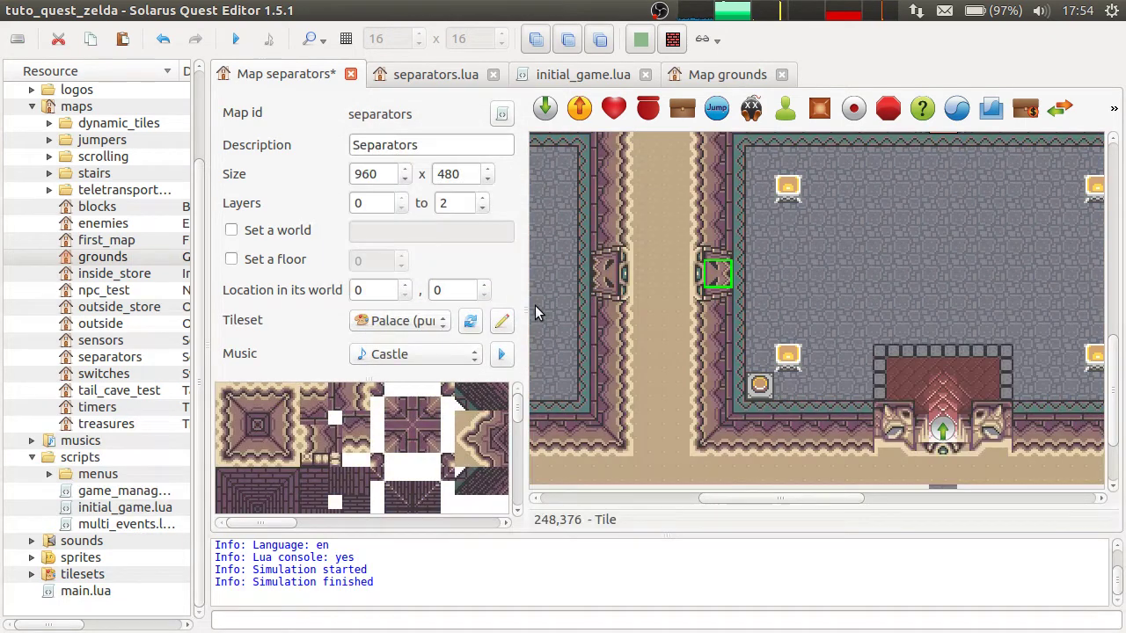
click(424, 319)
click(435, 385)
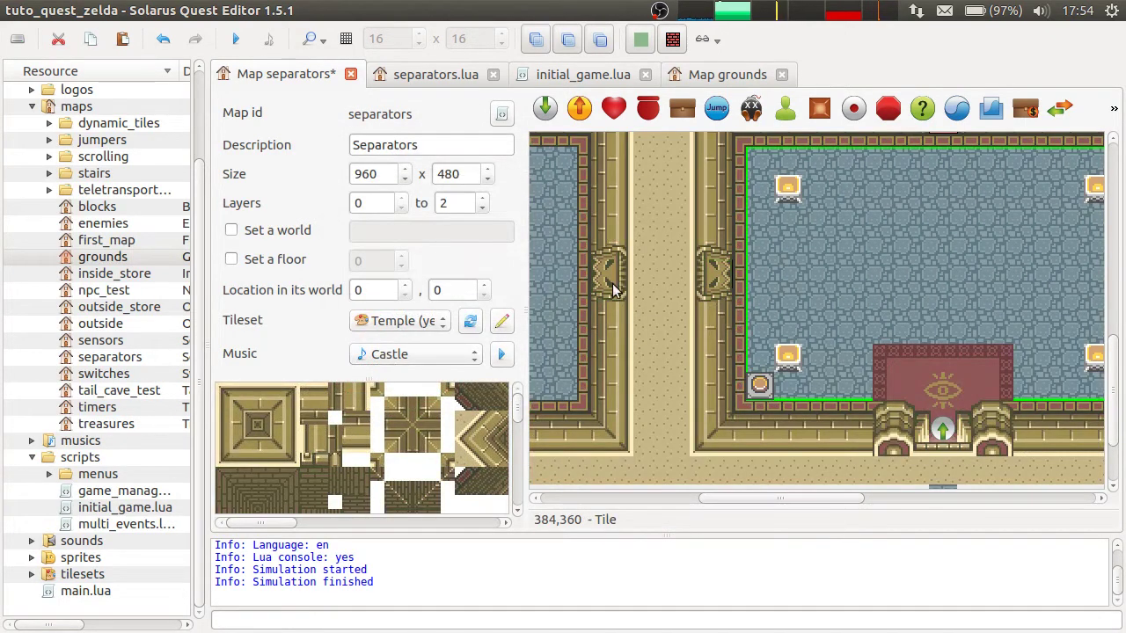
key(ctrl+s)
Open the door_normal sprite from sprites > entities in the sprite editor
click(32, 557)
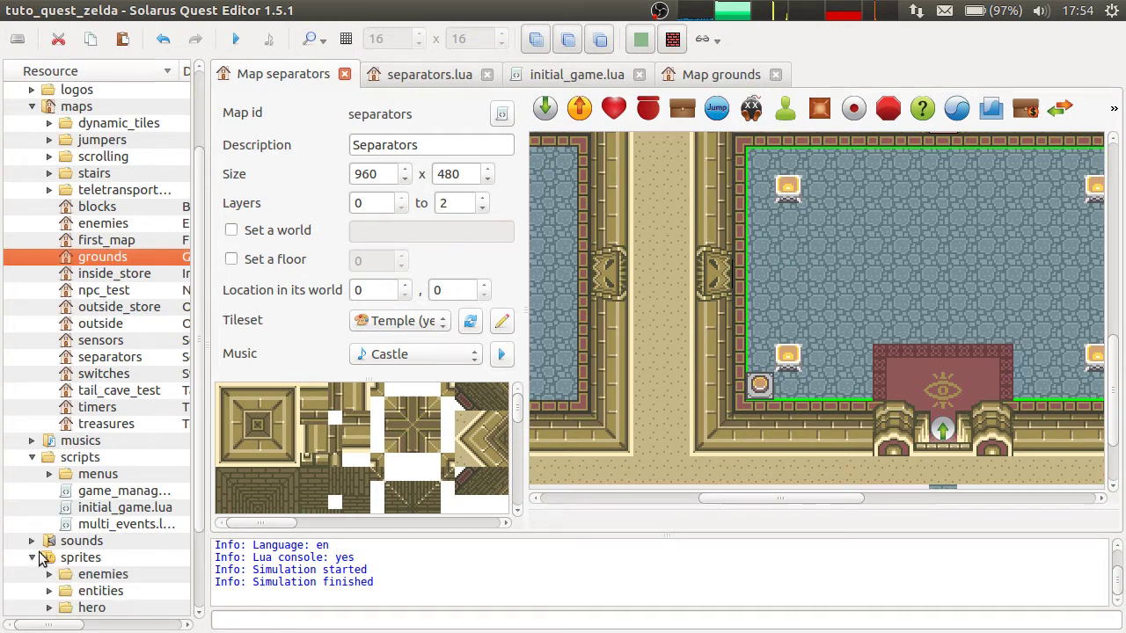
scroll(39, 563, down, 2)
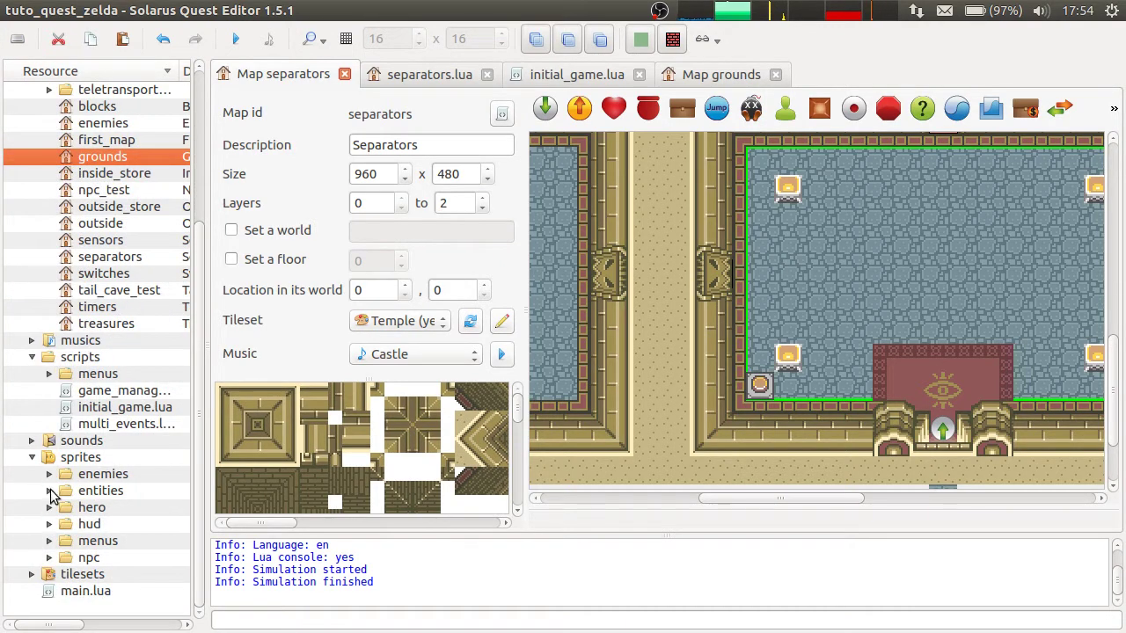
click(49, 491)
scroll(54, 489, down, 6)
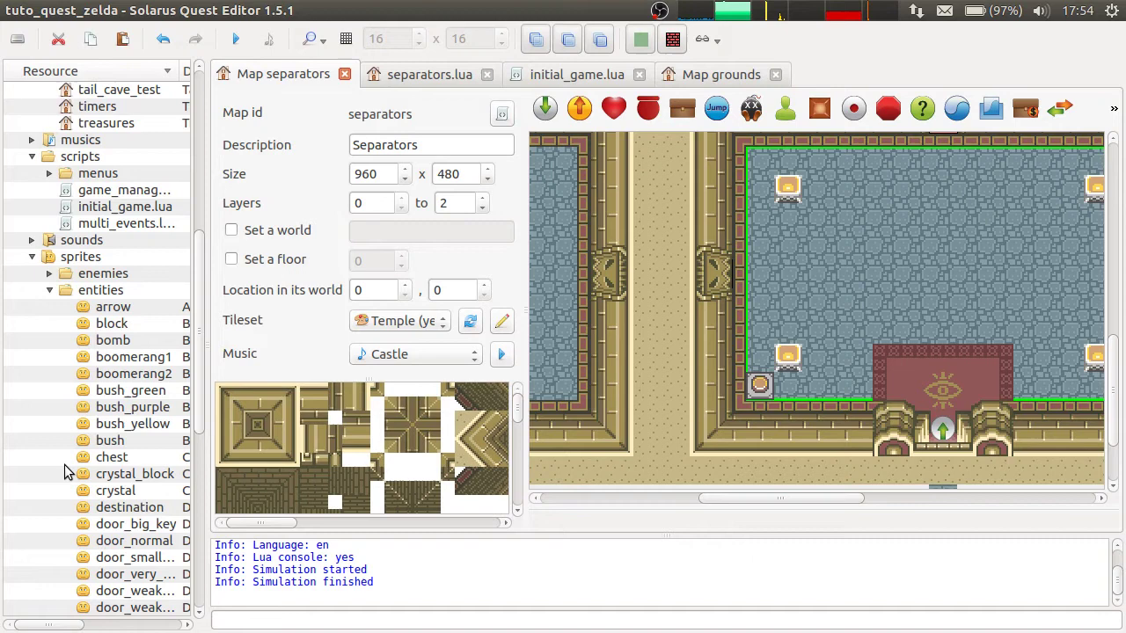
double_click(134, 440)
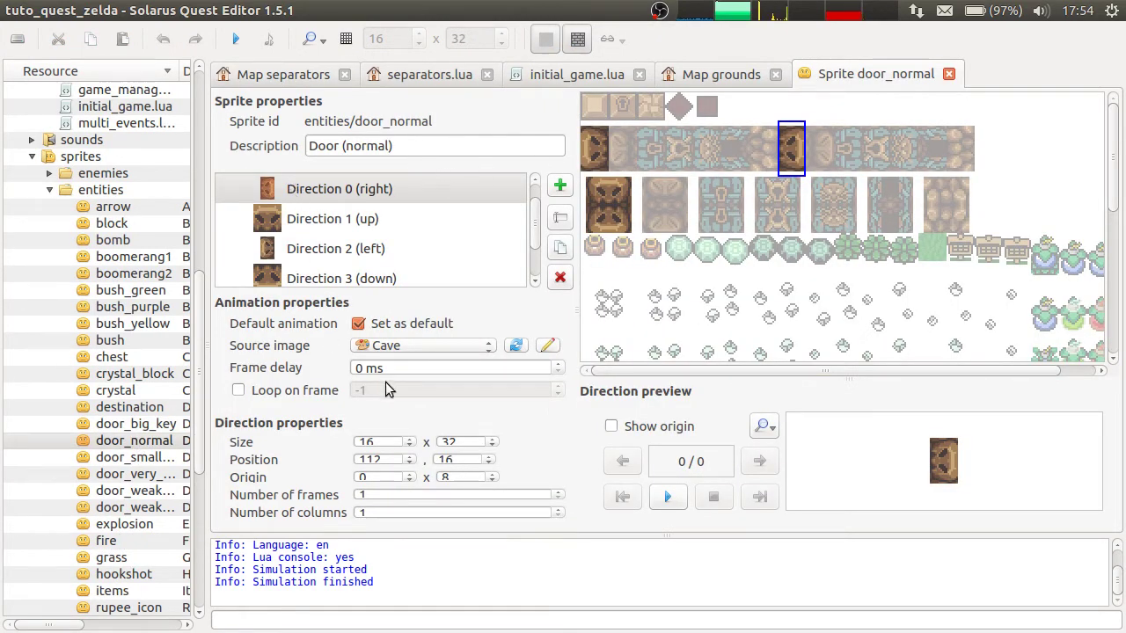
drag(453, 535, 453, 620)
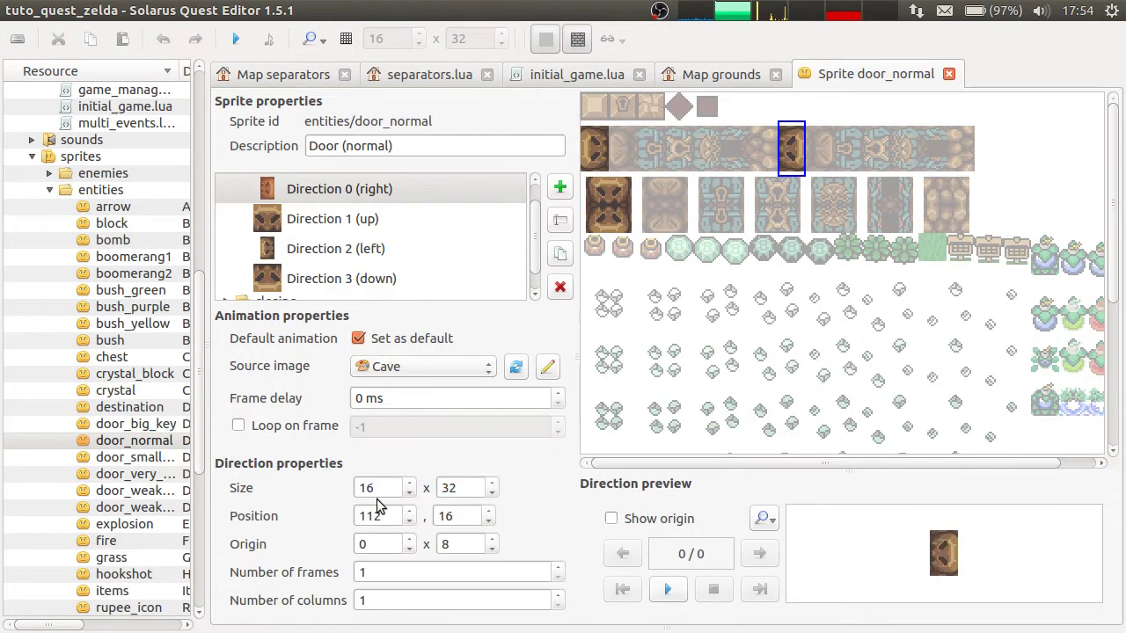
Set the sprite's source image to the Cave tileset
click(548, 368)
click(274, 164)
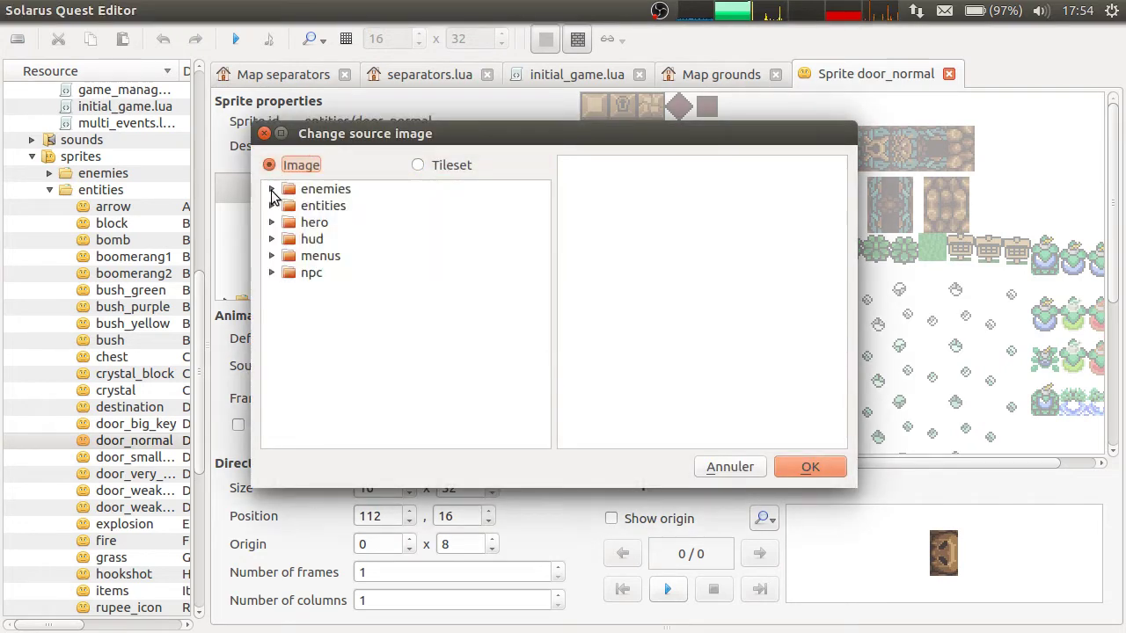
click(271, 205)
click(273, 207)
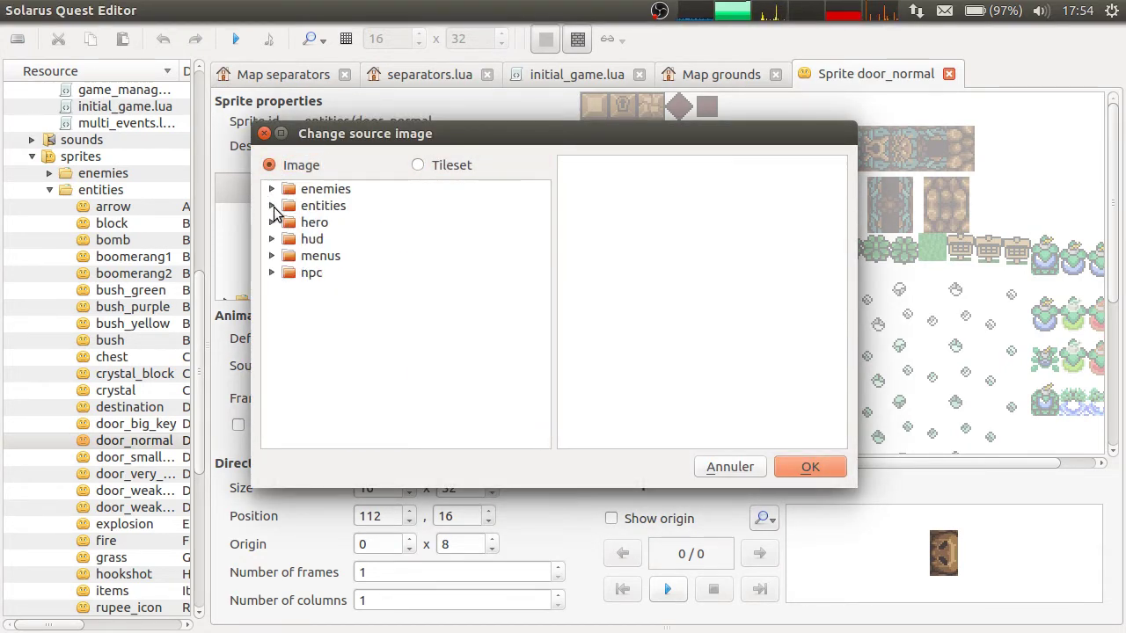
click(469, 172)
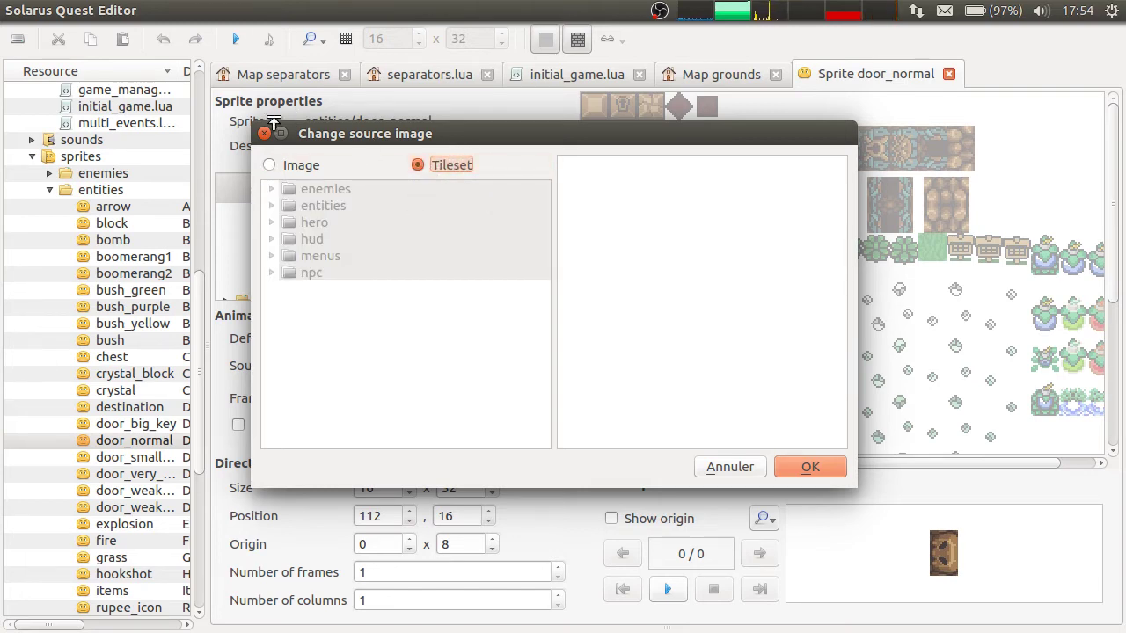
click(832, 469)
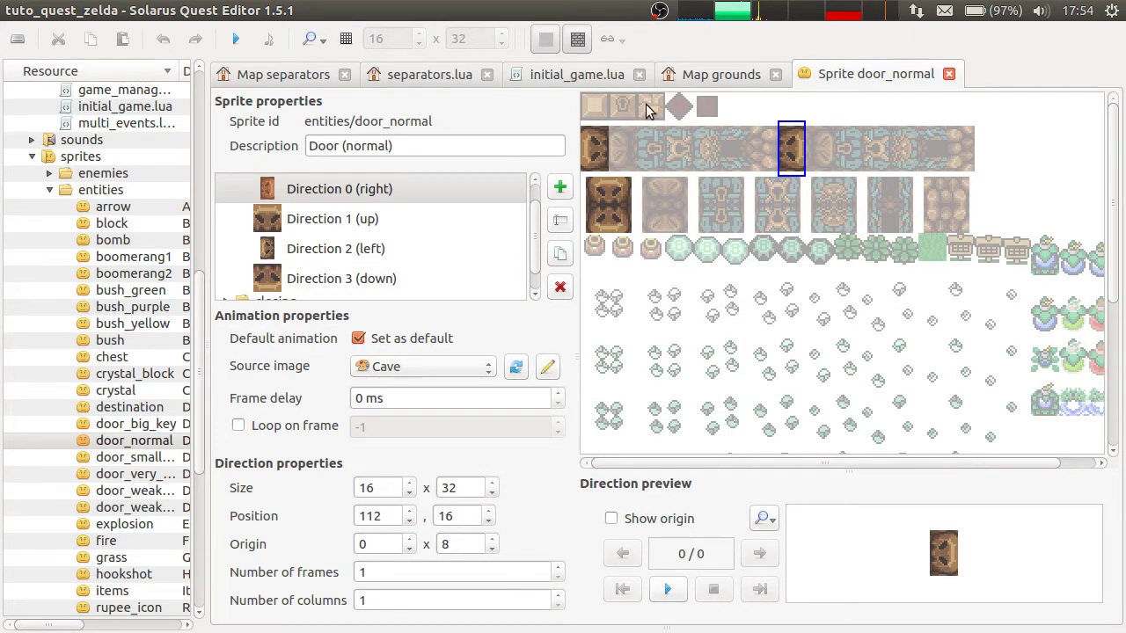
Close the door_normal sprite editor and move the door into the grounds cave entrance
click(761, 78)
click(863, 81)
middle_click(827, 80)
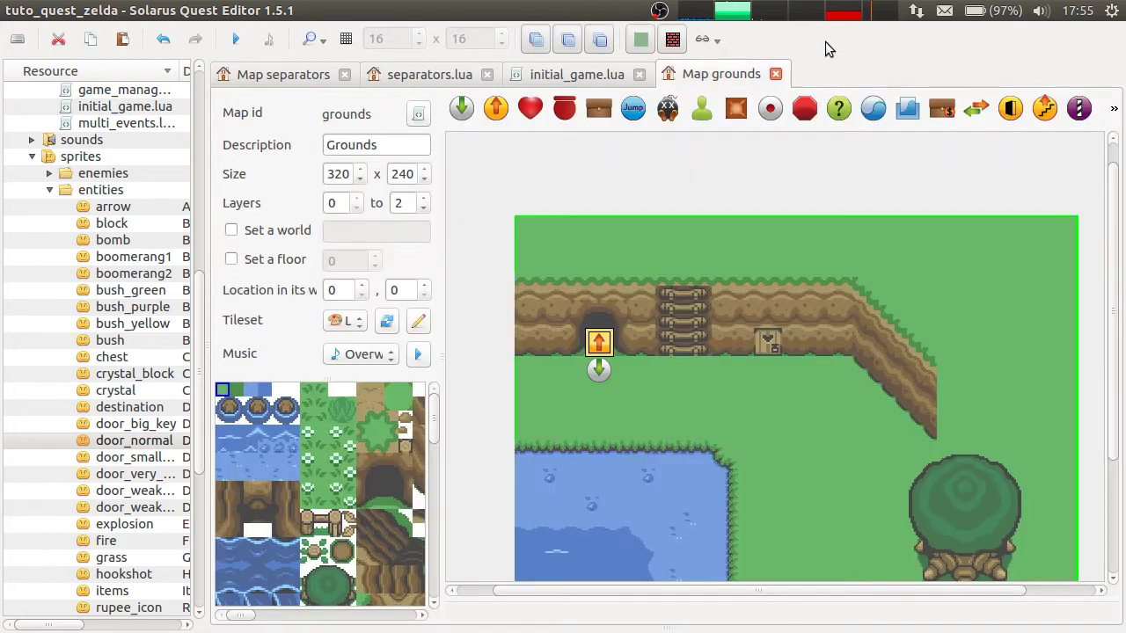
click(770, 345)
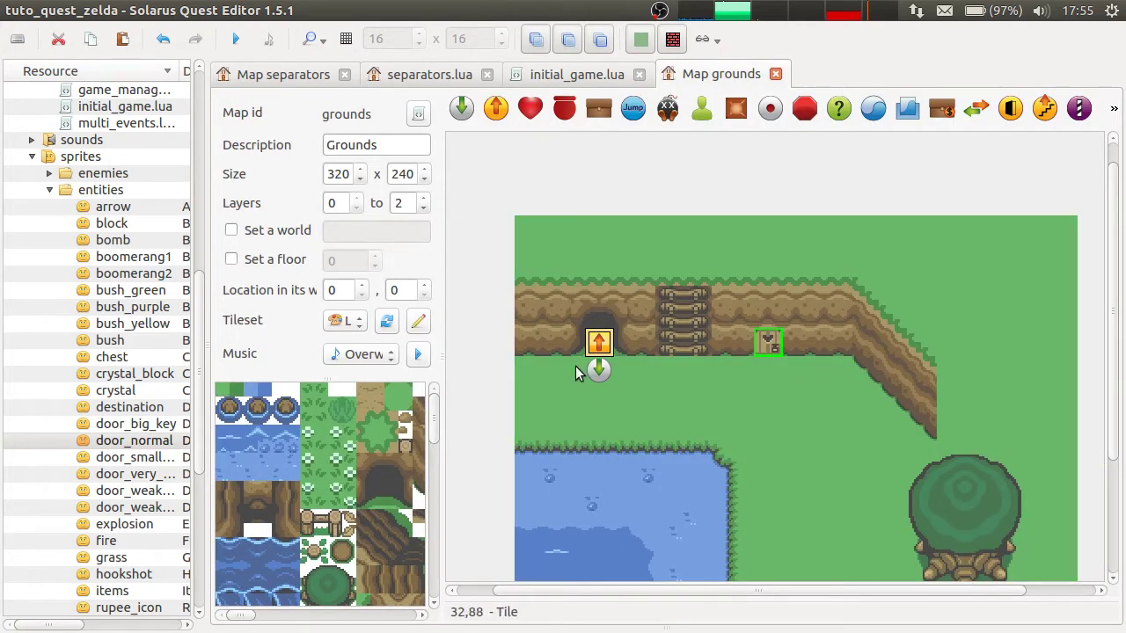
drag(579, 343, 763, 439)
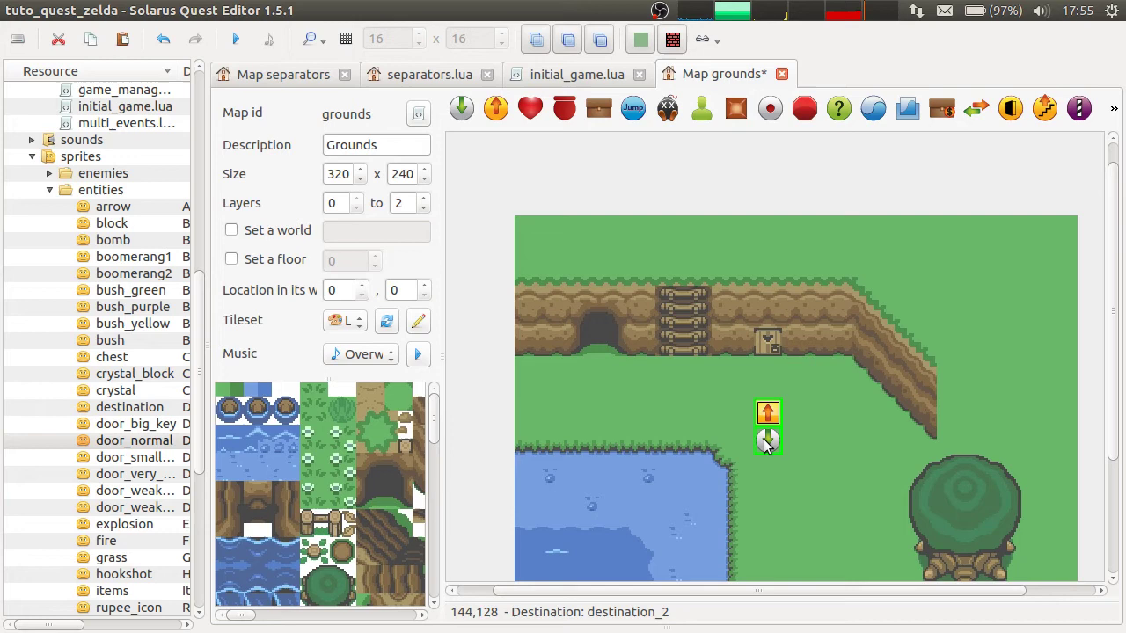
drag(769, 352, 610, 349)
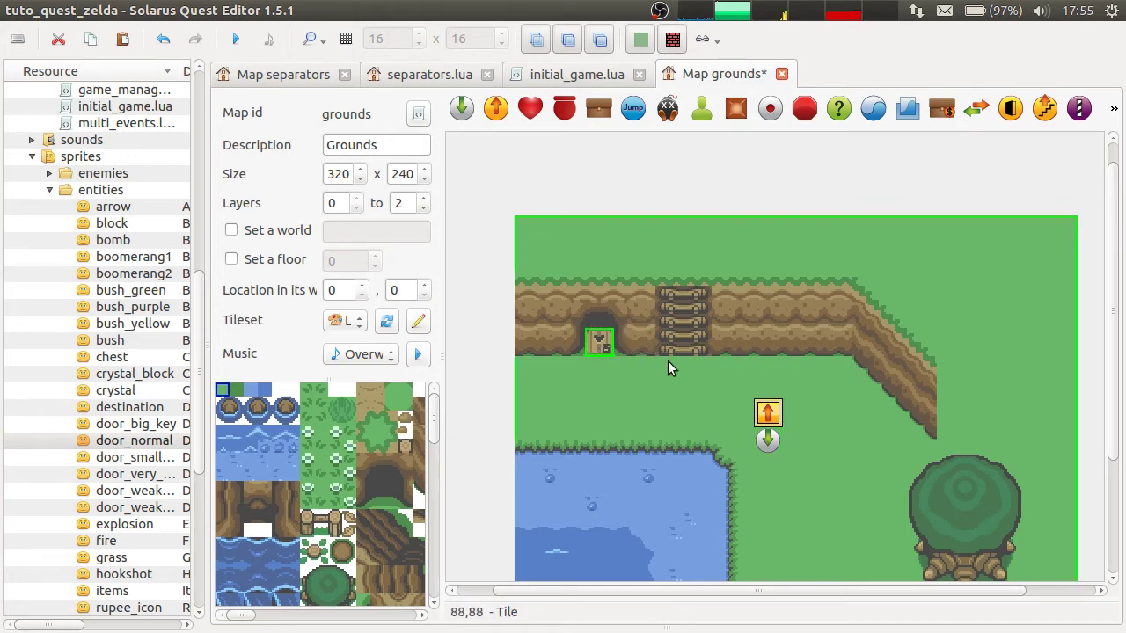
Make the cave door openable by the hero and save the grounds map
click(651, 347)
double_click(598, 342)
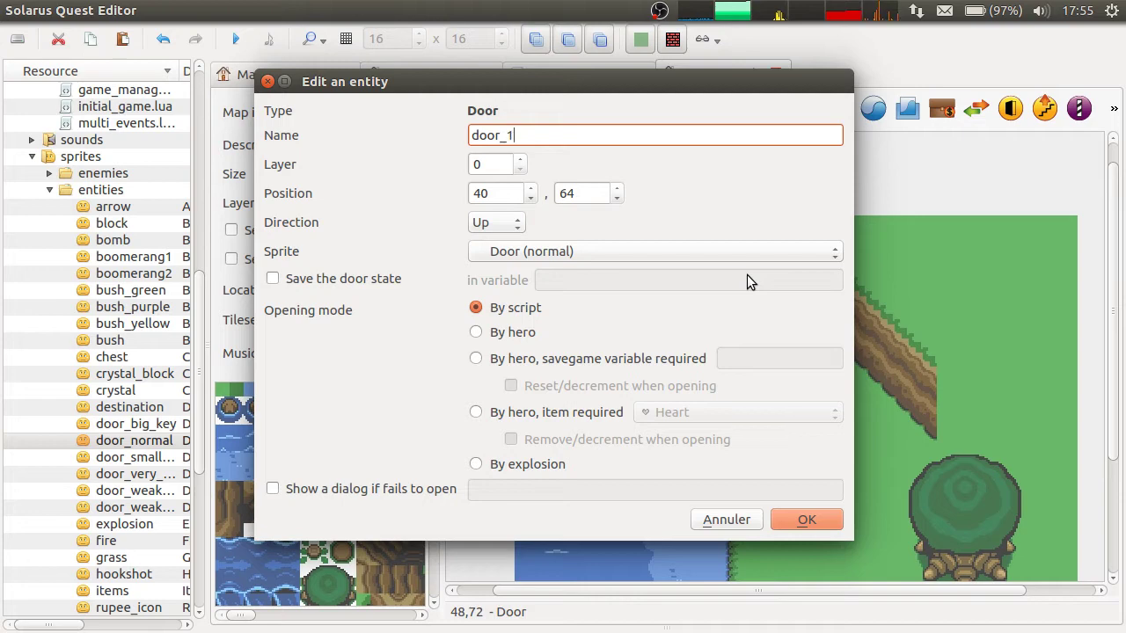
click(529, 331)
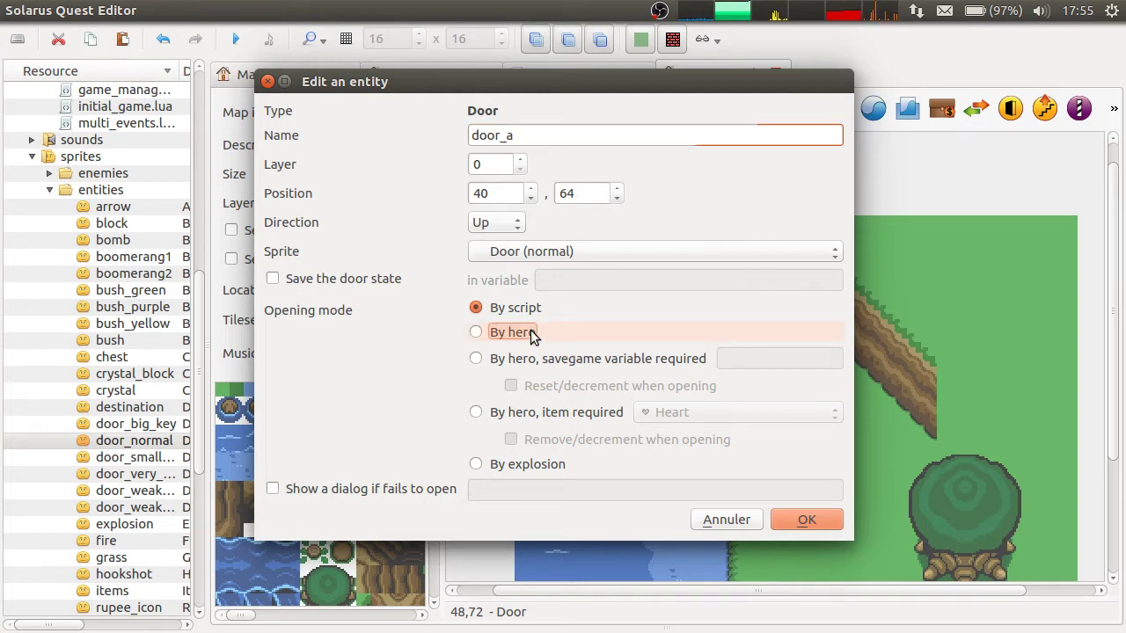
click(824, 515)
key(ctrl+s)
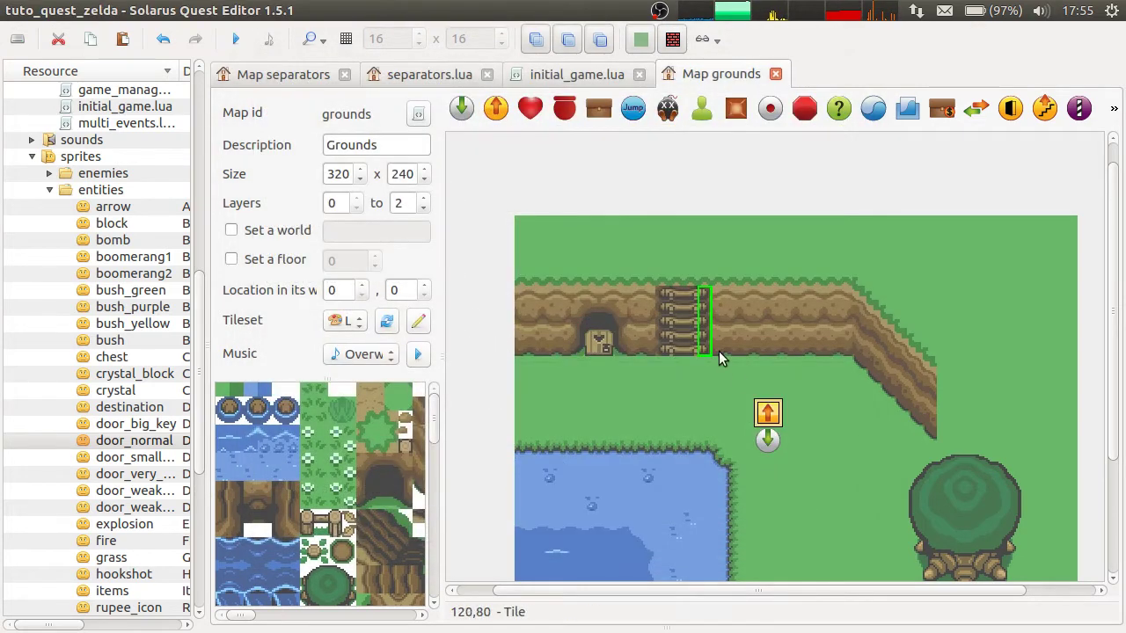
Move the teleporter and destination pair onto the cave door and save
click(768, 437)
drag(786, 426, 601, 343)
click(723, 455)
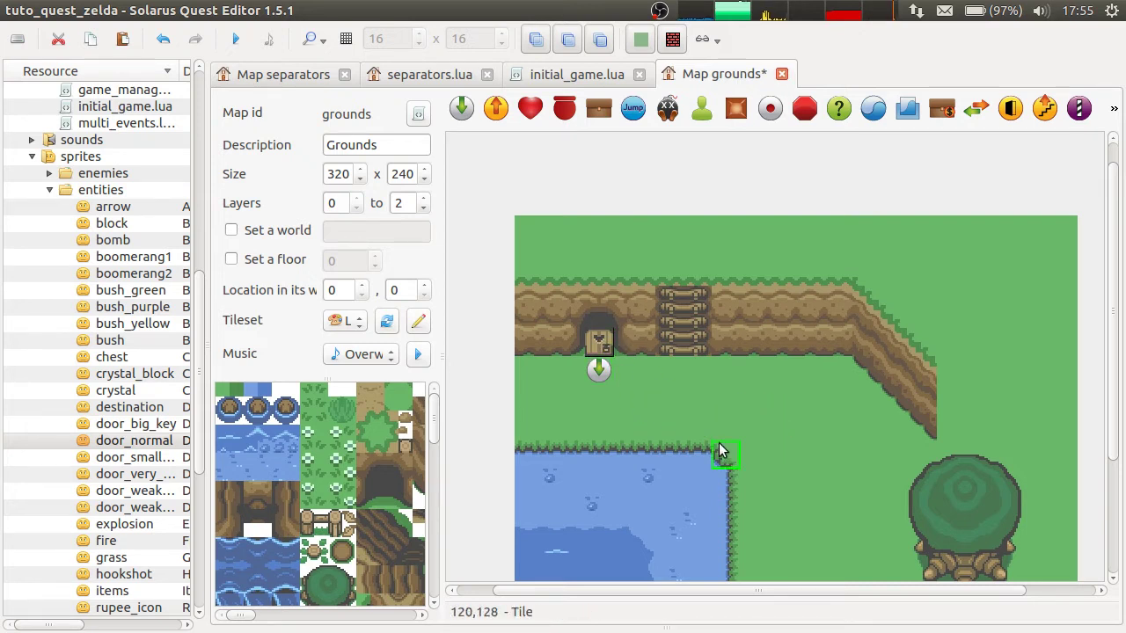
key(ctrl+s)
Run the quest and walk the hero up to the cave door and back
click(231, 38)
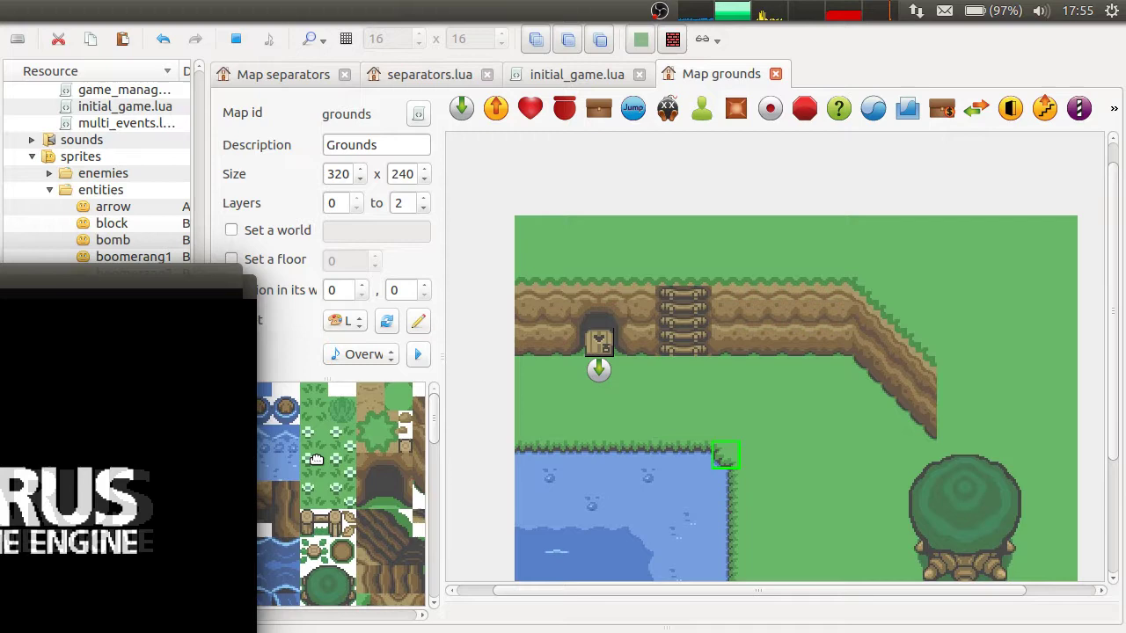
key(Down)
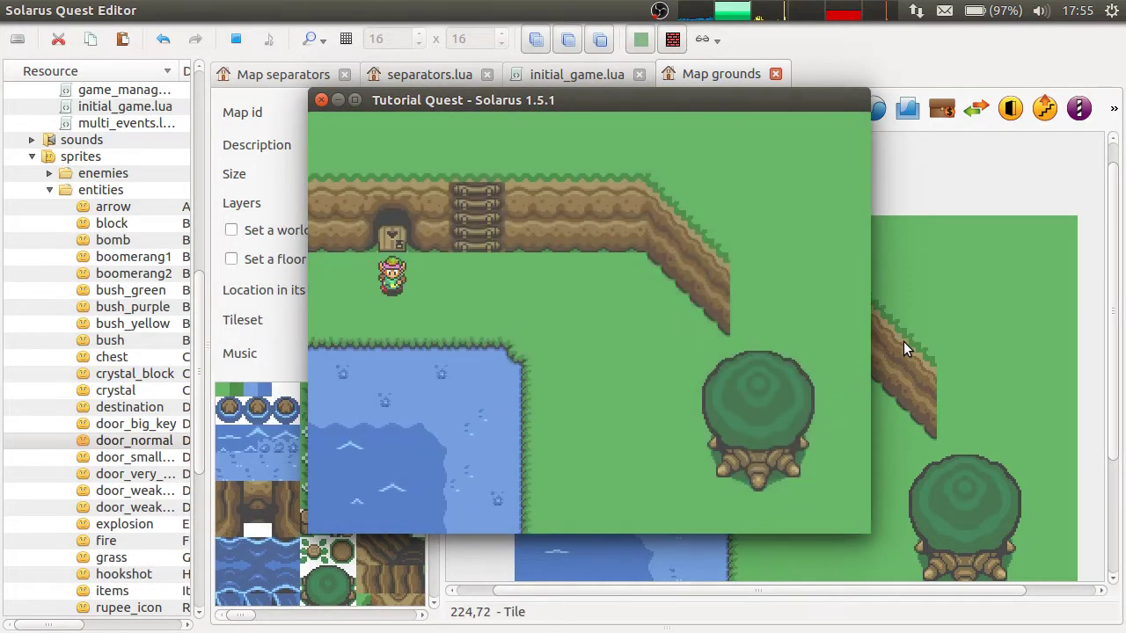
key(Up)
key(Down)
key(Down)
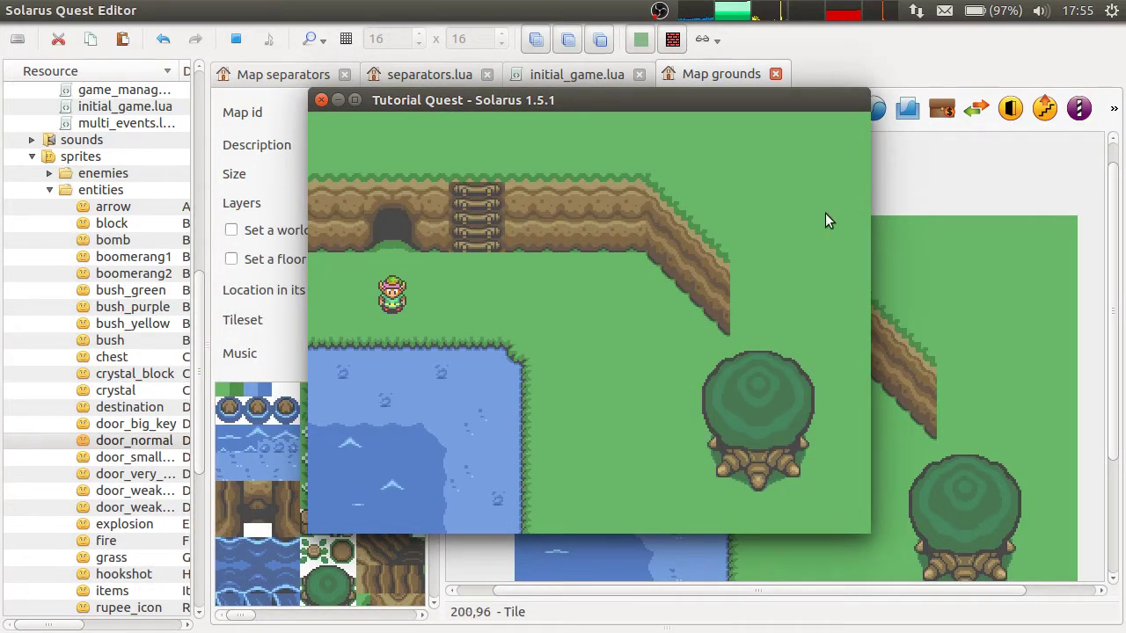
Shift the cave entrance tile and door 16 px left, then save the map
click(321, 102)
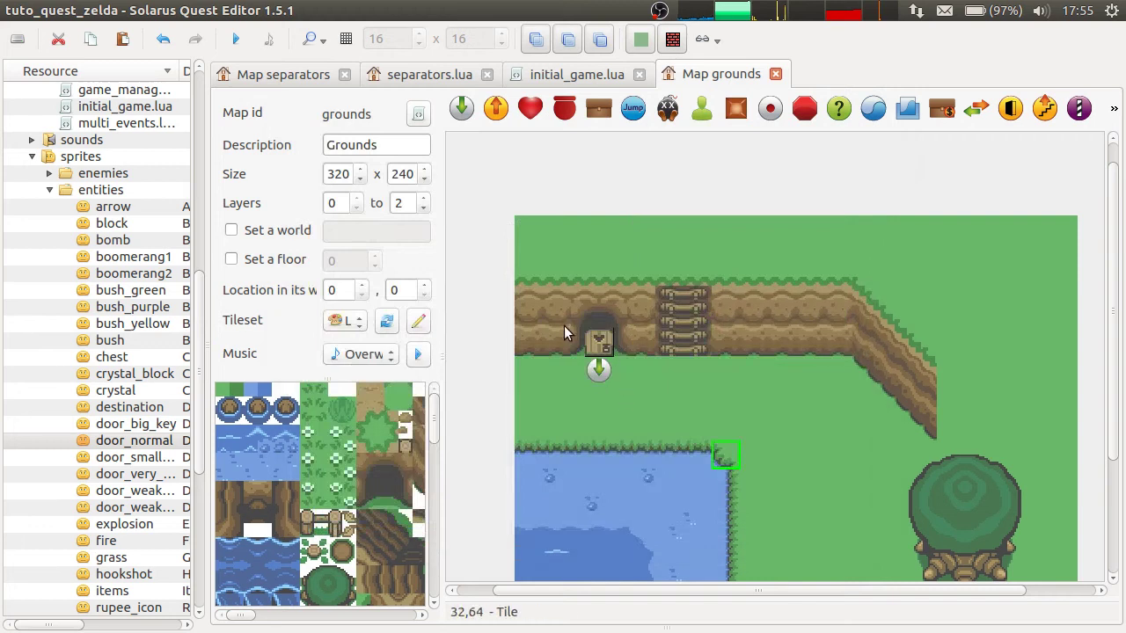
click(603, 319)
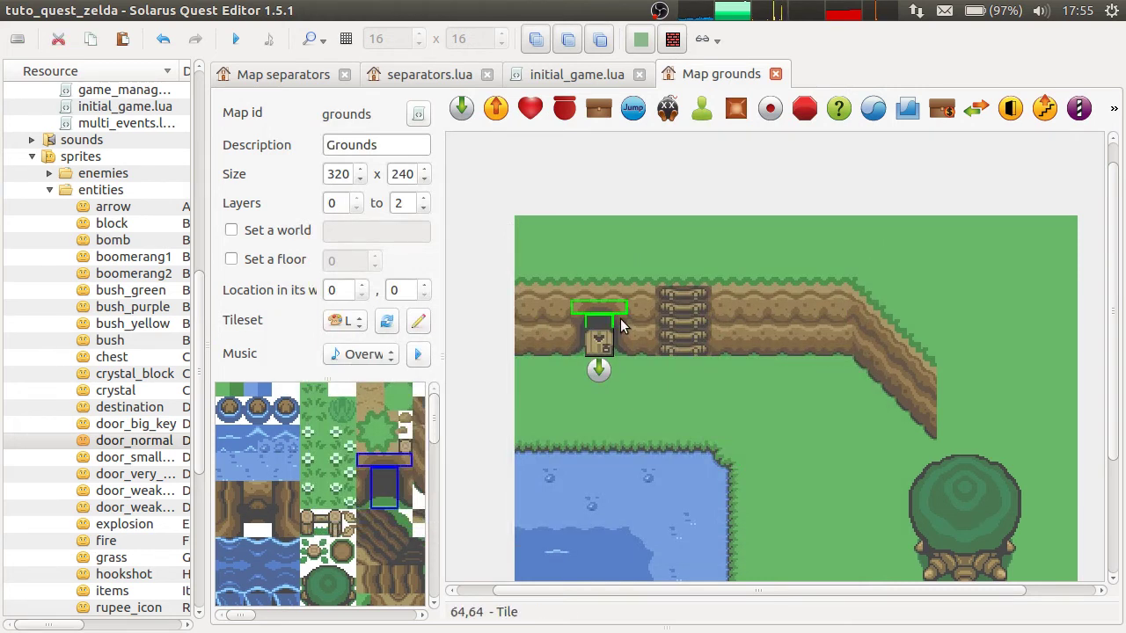
click(590, 427)
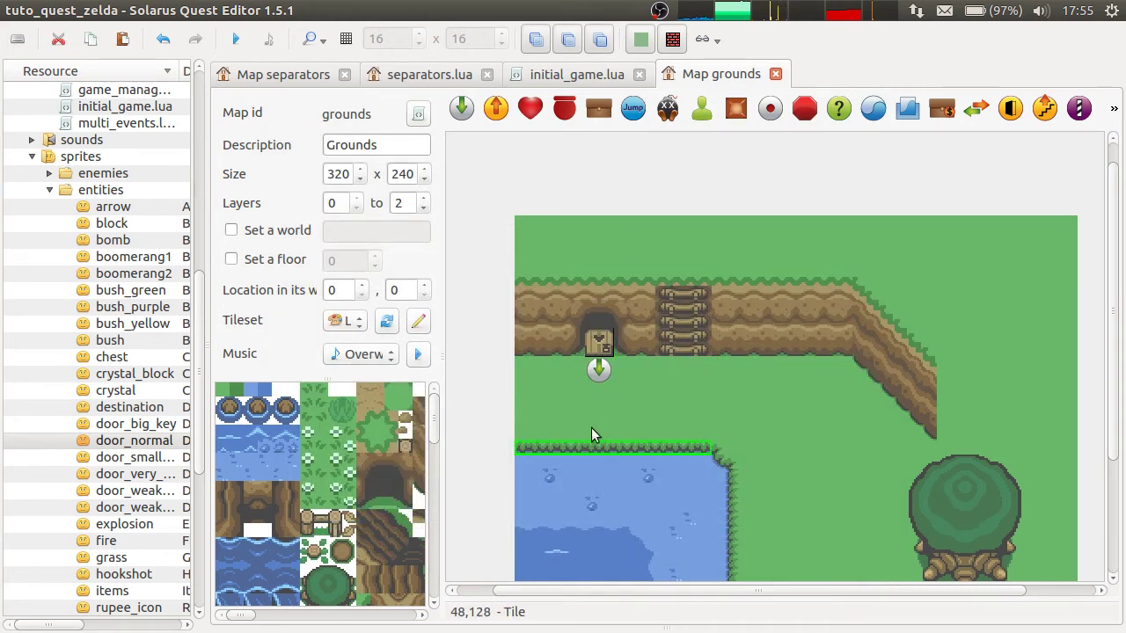
click(583, 303)
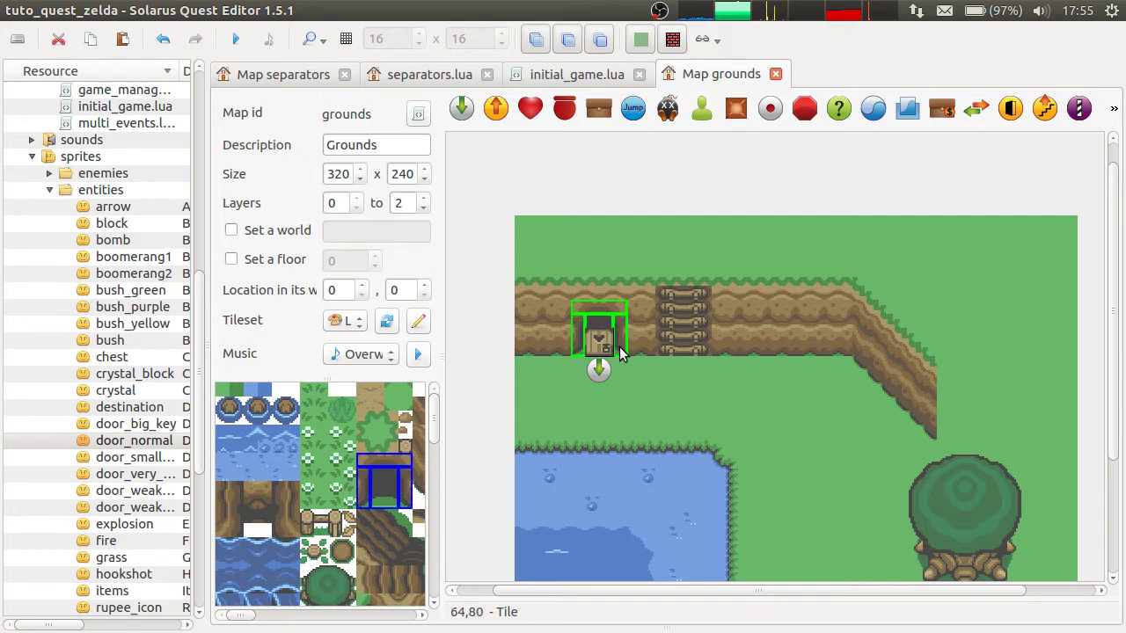
mouse_move(627, 356)
mouse_down()
mouse_move(598, 342)
mouse_move(583, 365)
mouse_up()
click(614, 229)
click(595, 342)
key(ctrl+s)
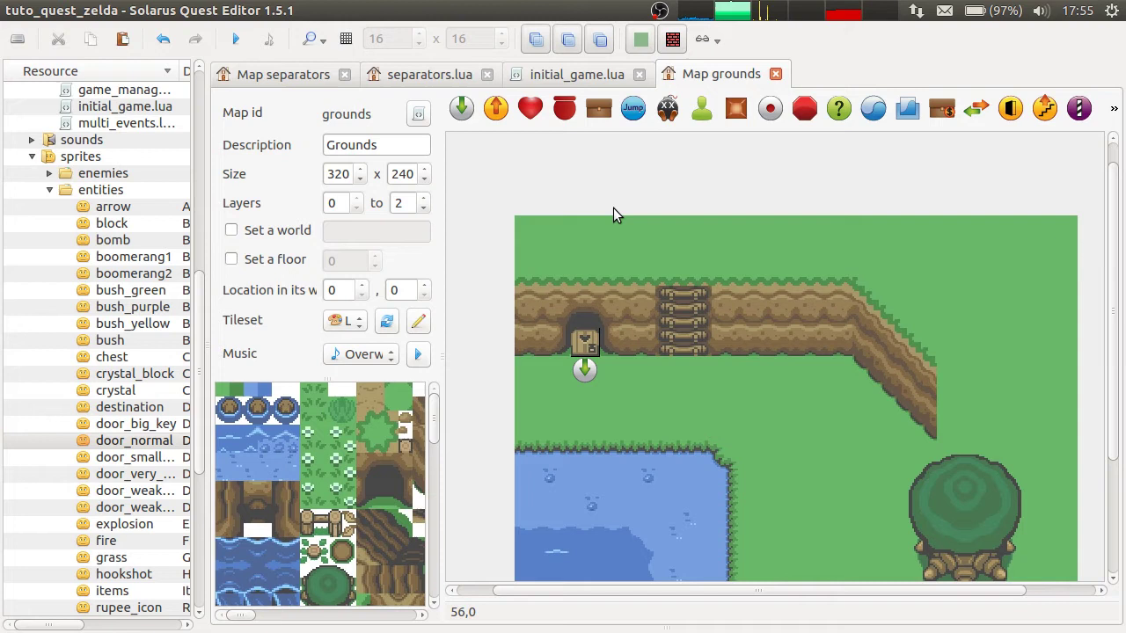
Delete the cave door tile and its left, top and right frame pieces
click(584, 327)
ctrl+click(561, 331)
ctrl+click(585, 308)
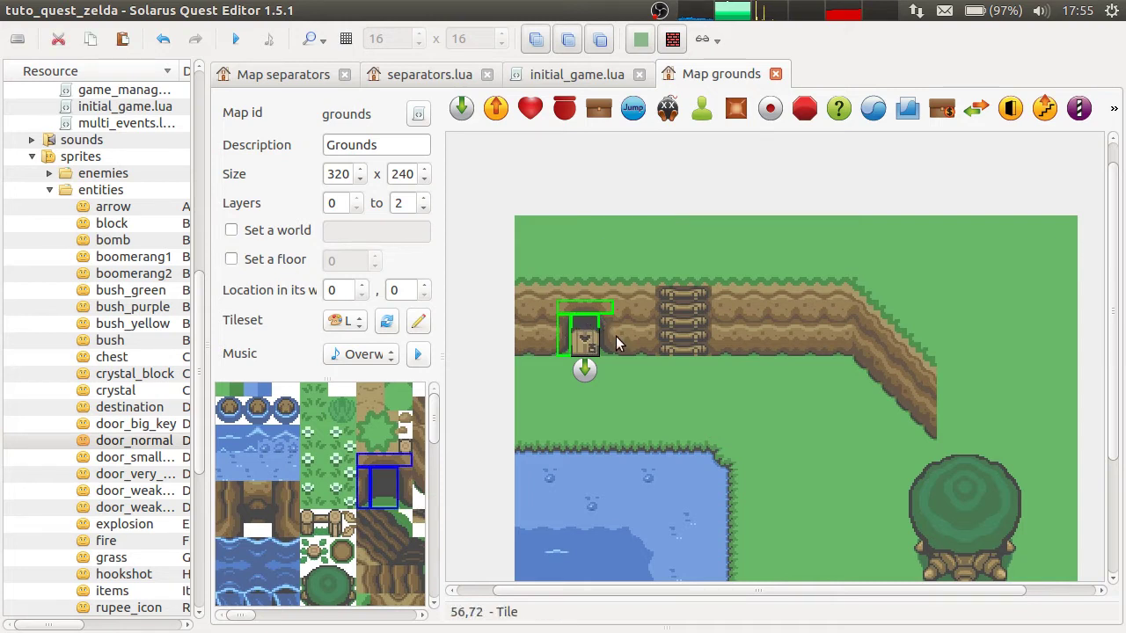
ctrl+click(607, 339)
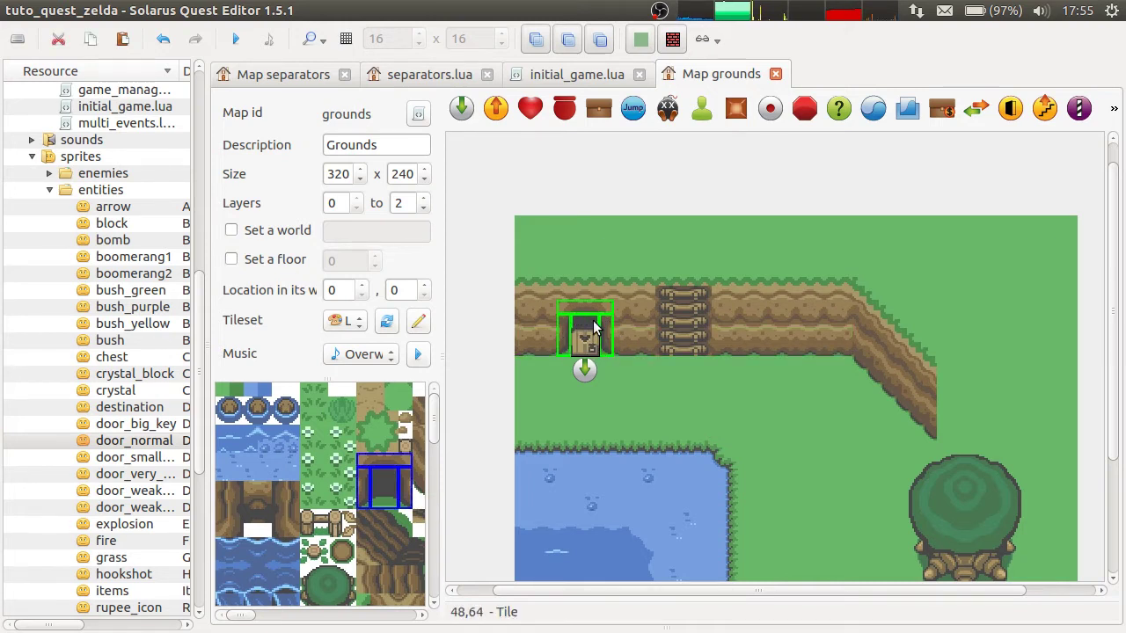
key(Delete)
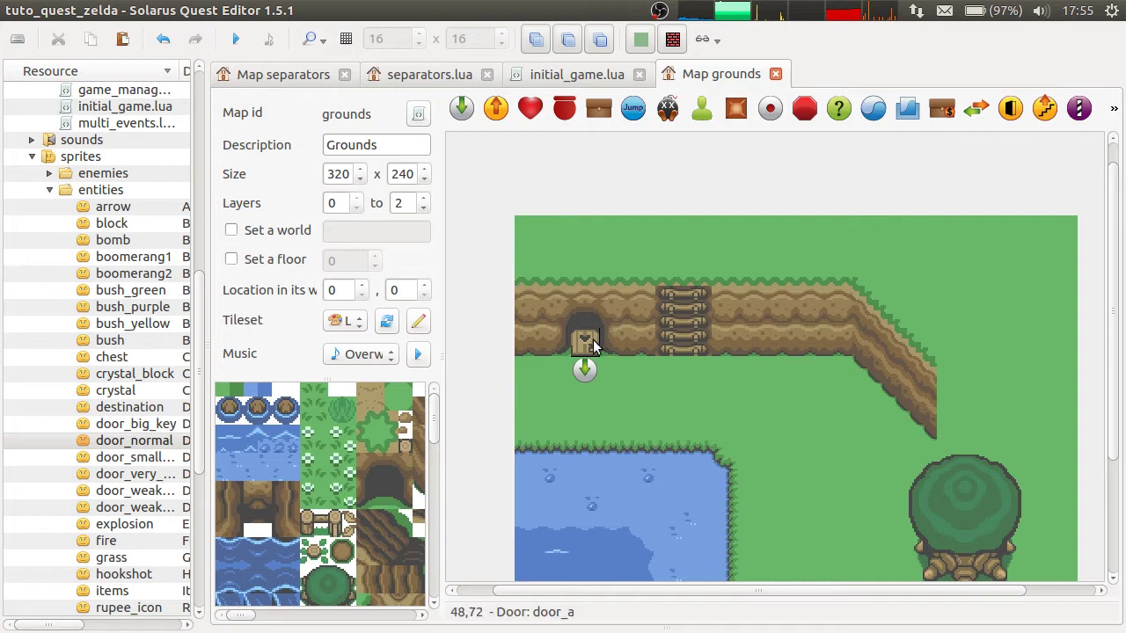
Cover the door with a two-pattern wall strip converted to dynamic tiles, and save
scroll(304, 478, right, 2)
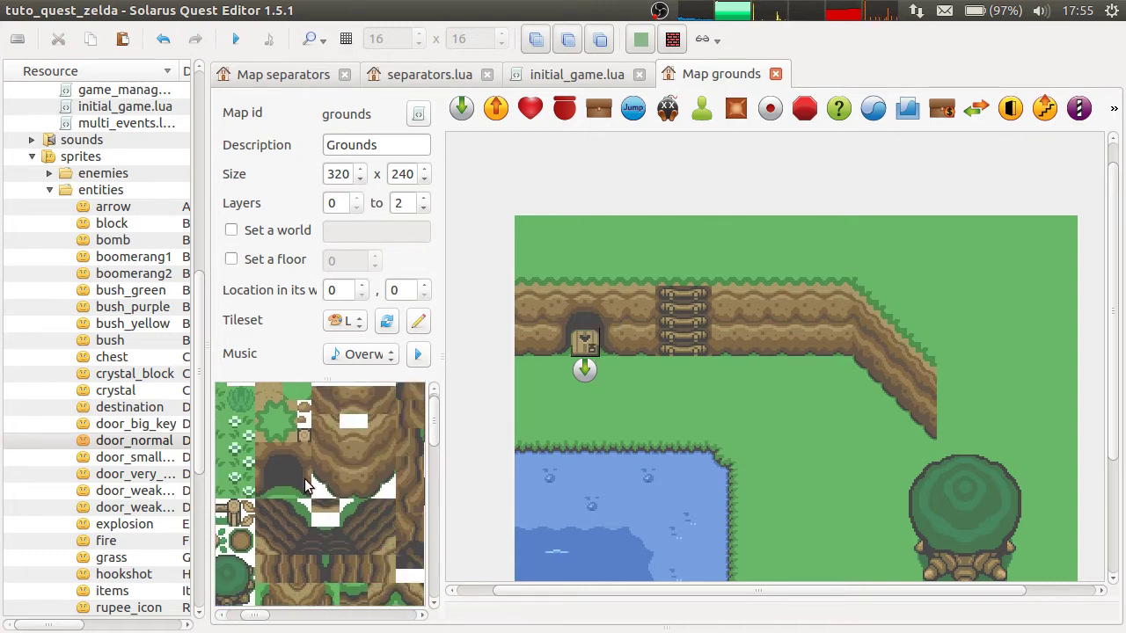
drag(352, 489, 356, 451)
drag(641, 412, 620, 343)
click(628, 421)
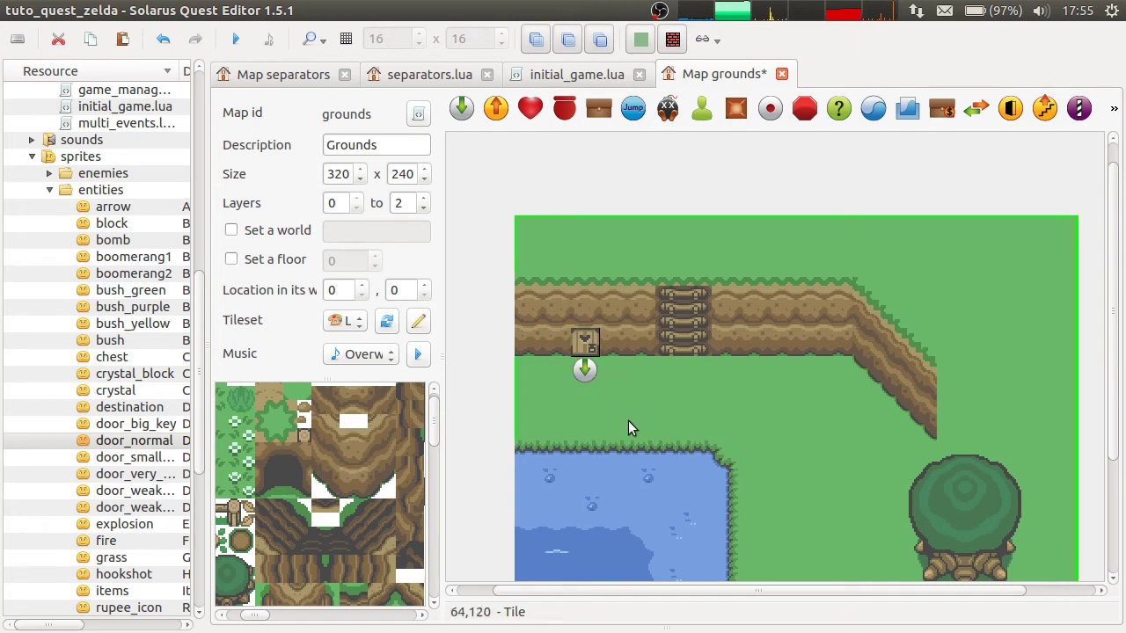
right_click(620, 345)
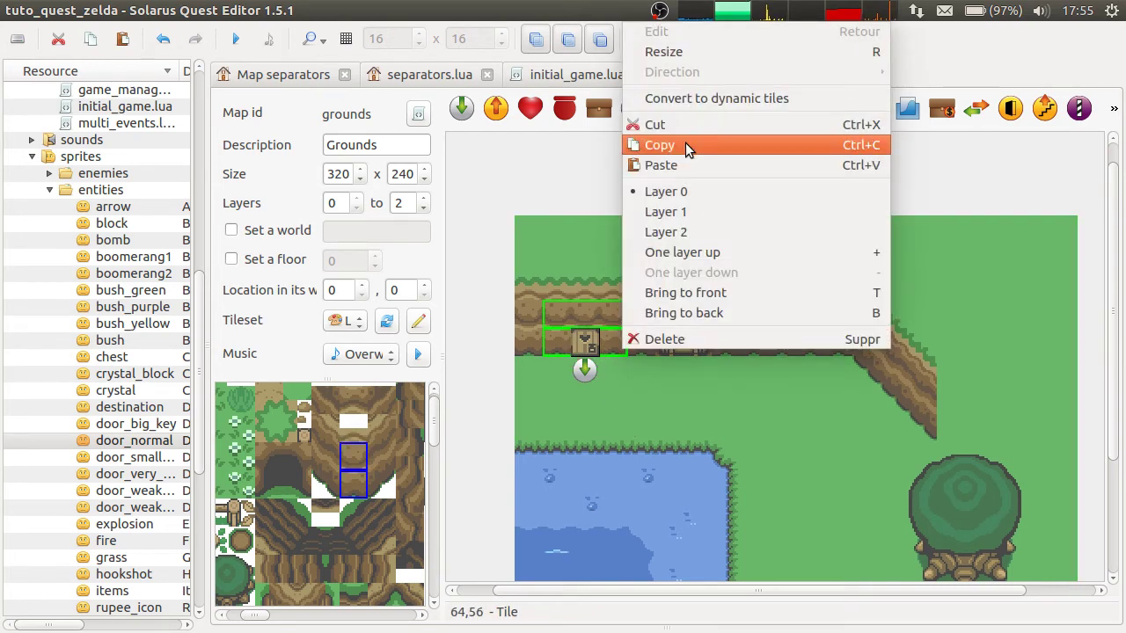
click(659, 98)
click(629, 404)
key(ctrl+s)
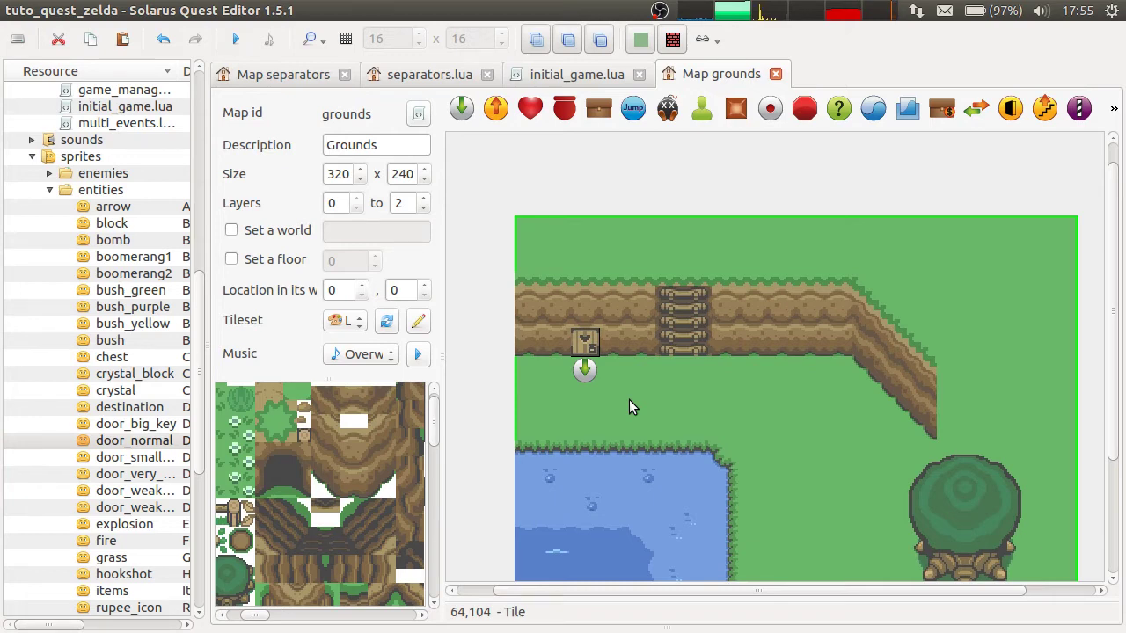
double_click(584, 354)
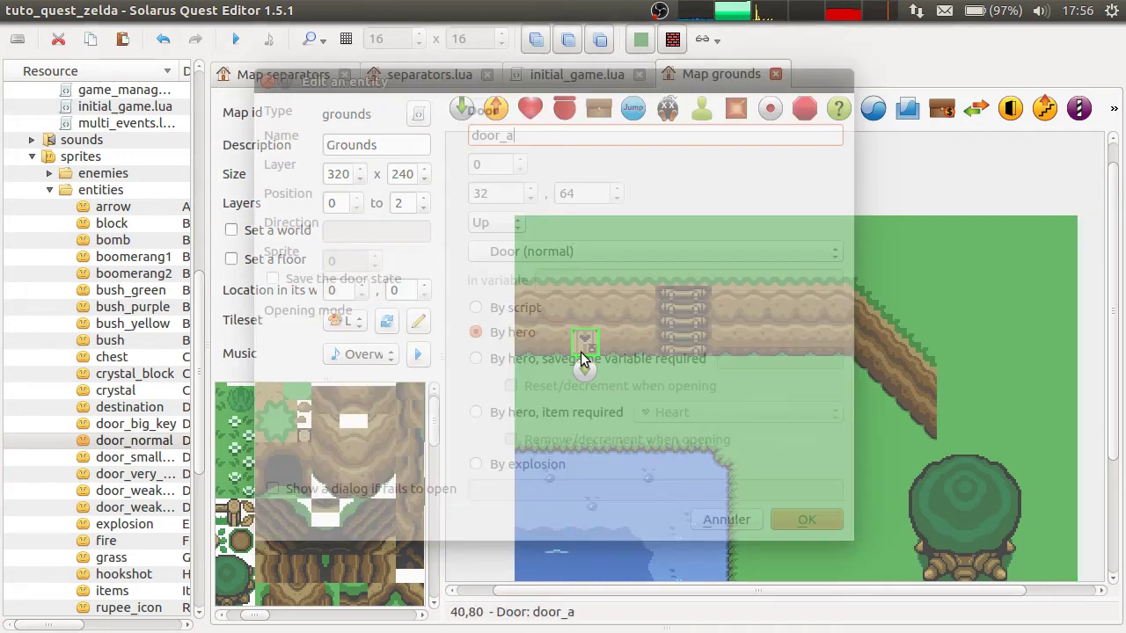
click(748, 522)
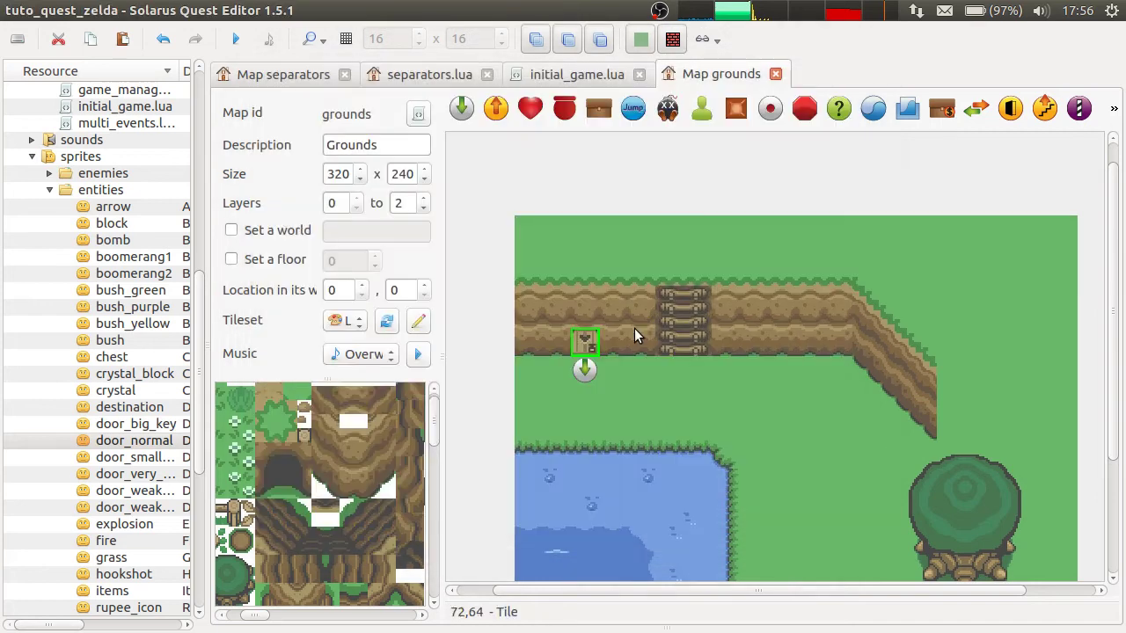
click(606, 322)
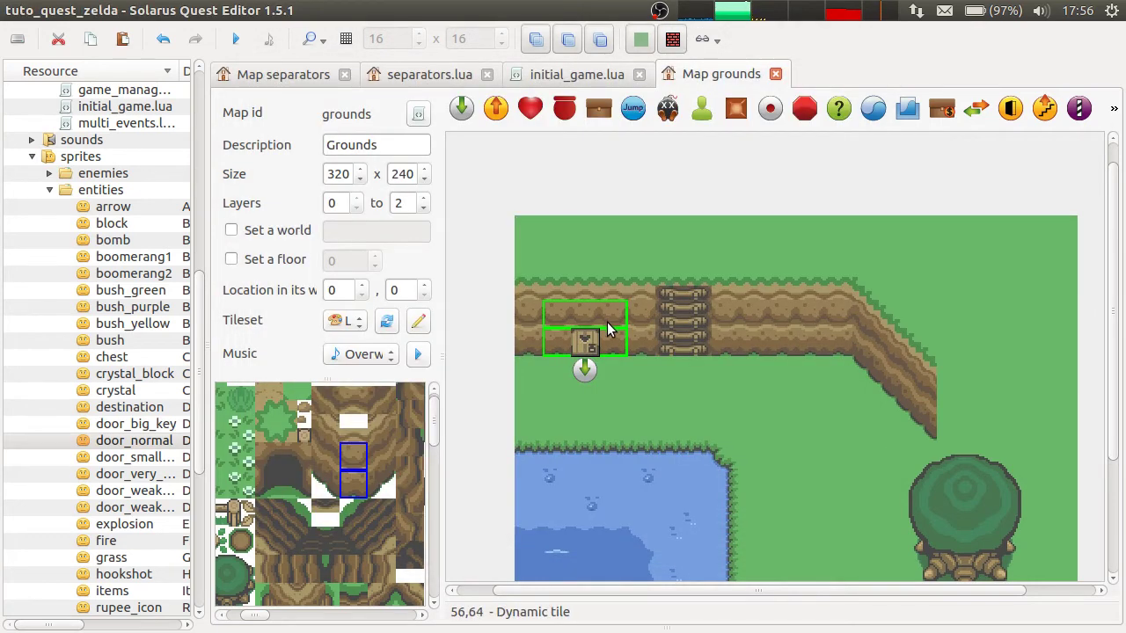
click(627, 189)
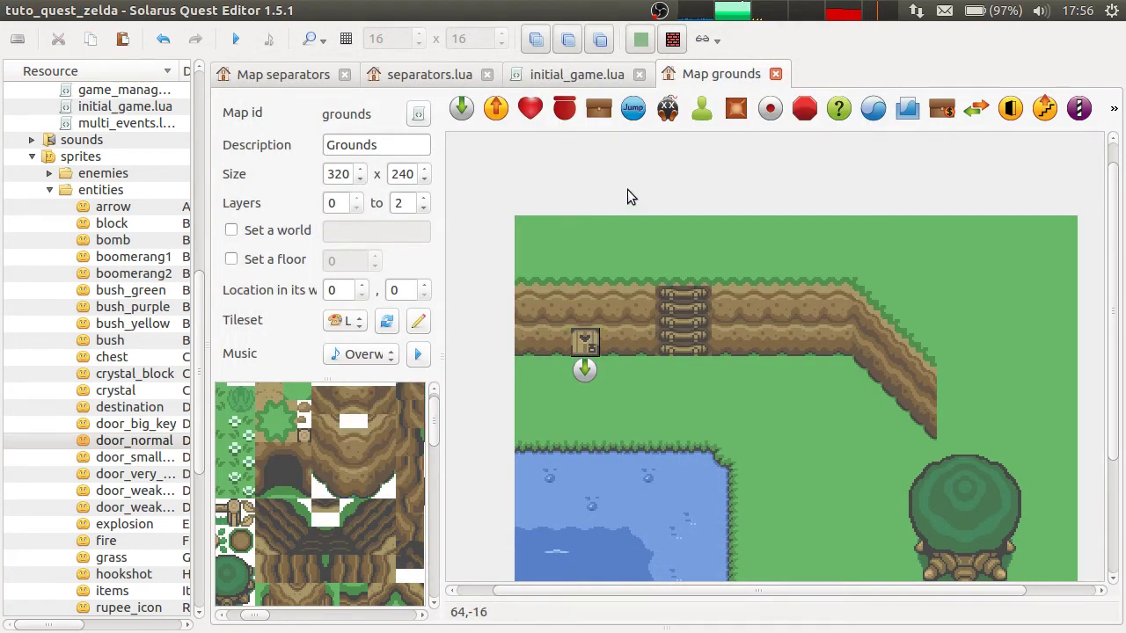
double_click(586, 341)
double_click(553, 134)
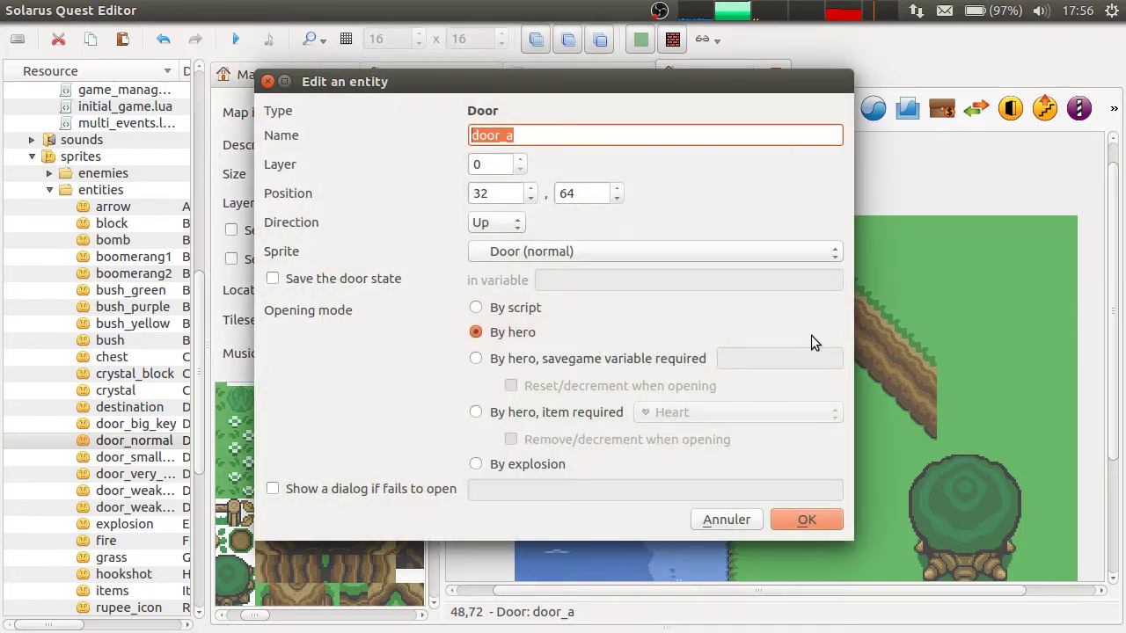
text(d)
key(ctrl+z)
click(550, 135)
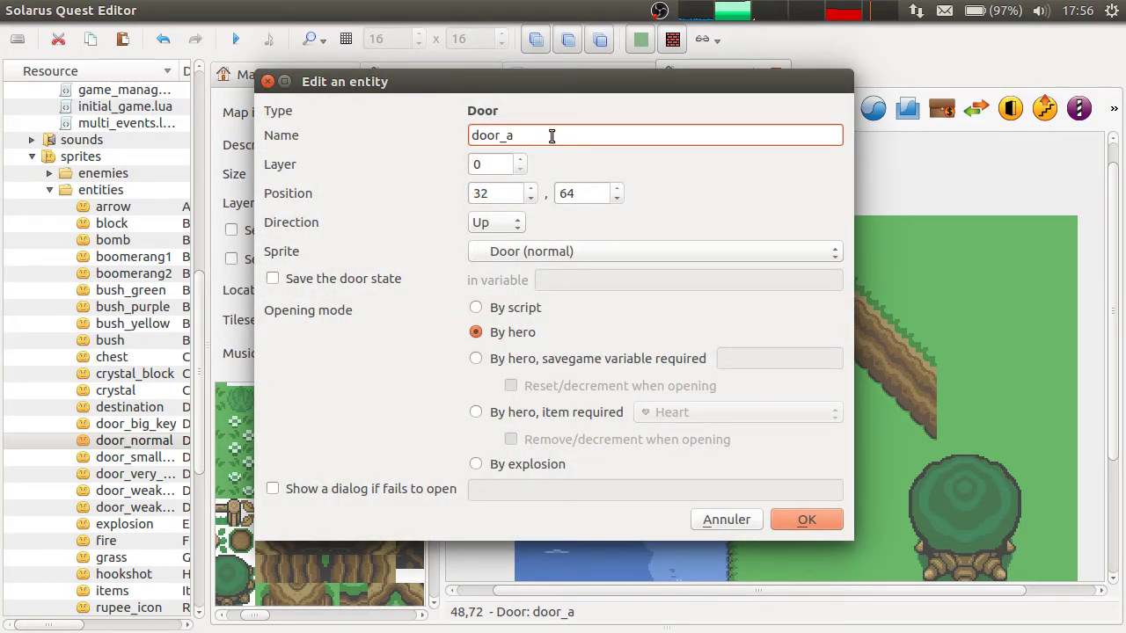
double_click(551, 135)
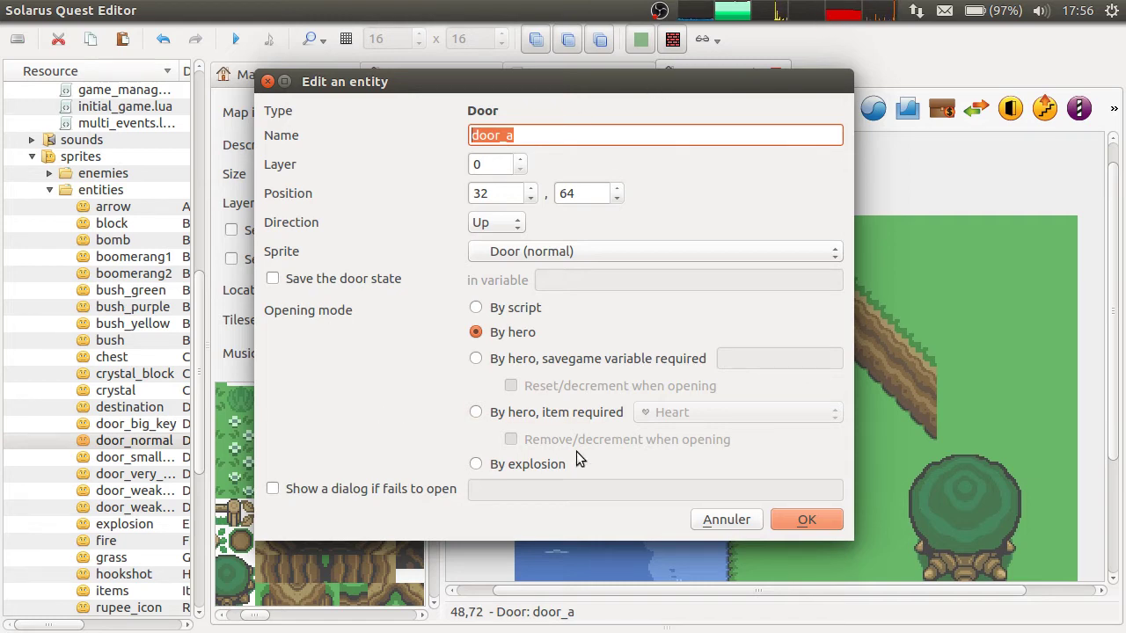
click(723, 520)
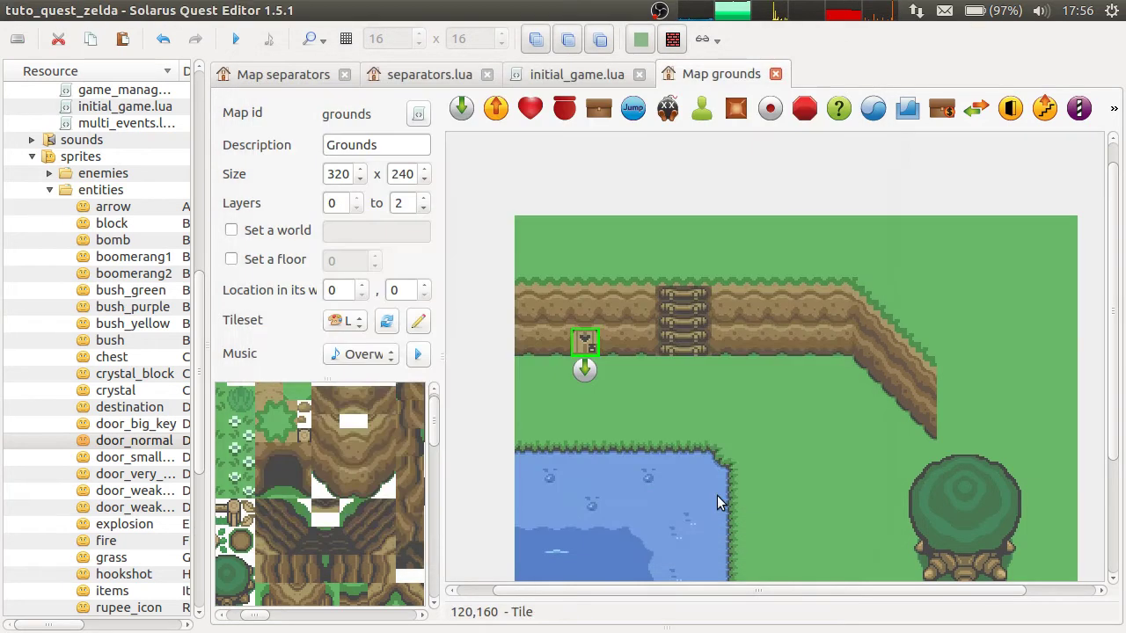
Name the first dynamic wall tile door_a_closed
double_click(615, 338)
text(door_a_closed)
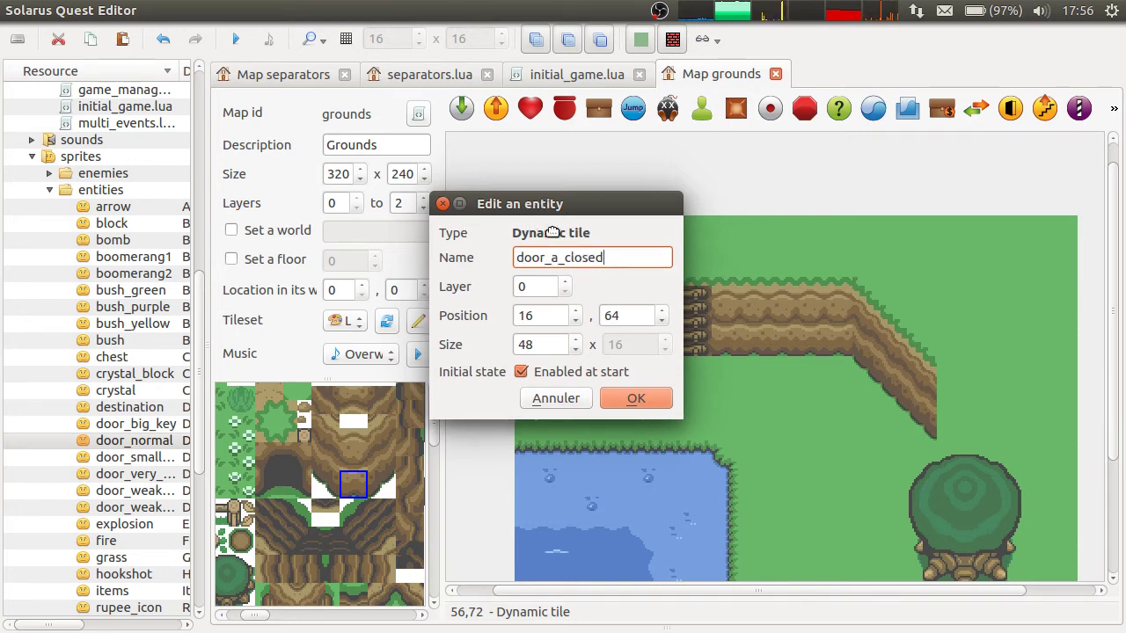
drag(528, 213, 1040, 369)
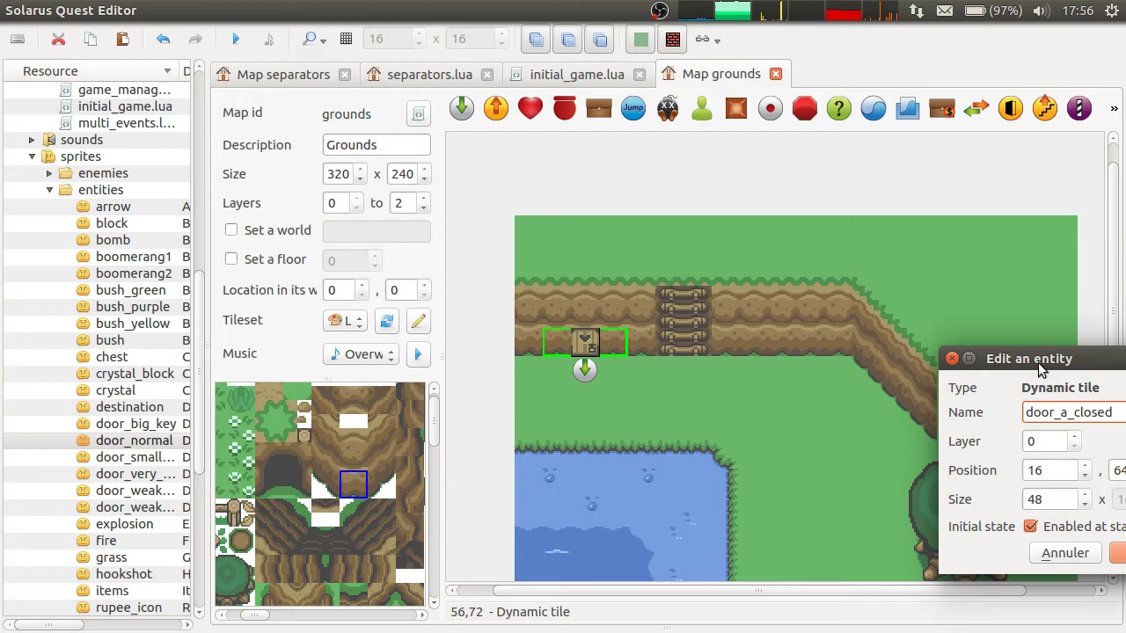
alt+drag(1124, 445, 817, 407)
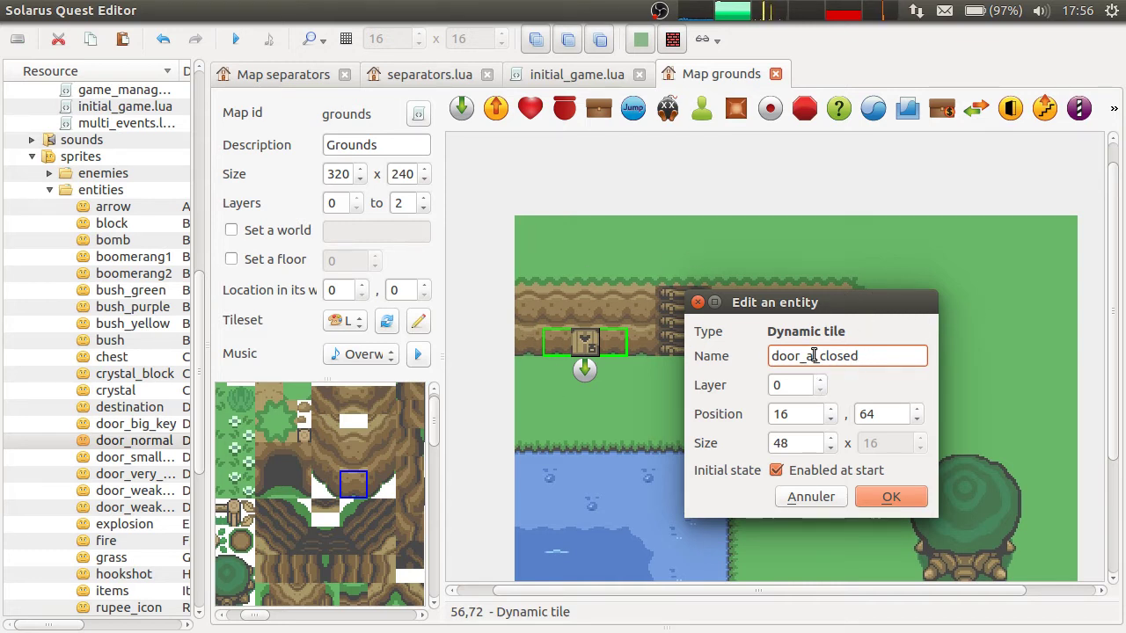
drag(815, 356, 910, 356)
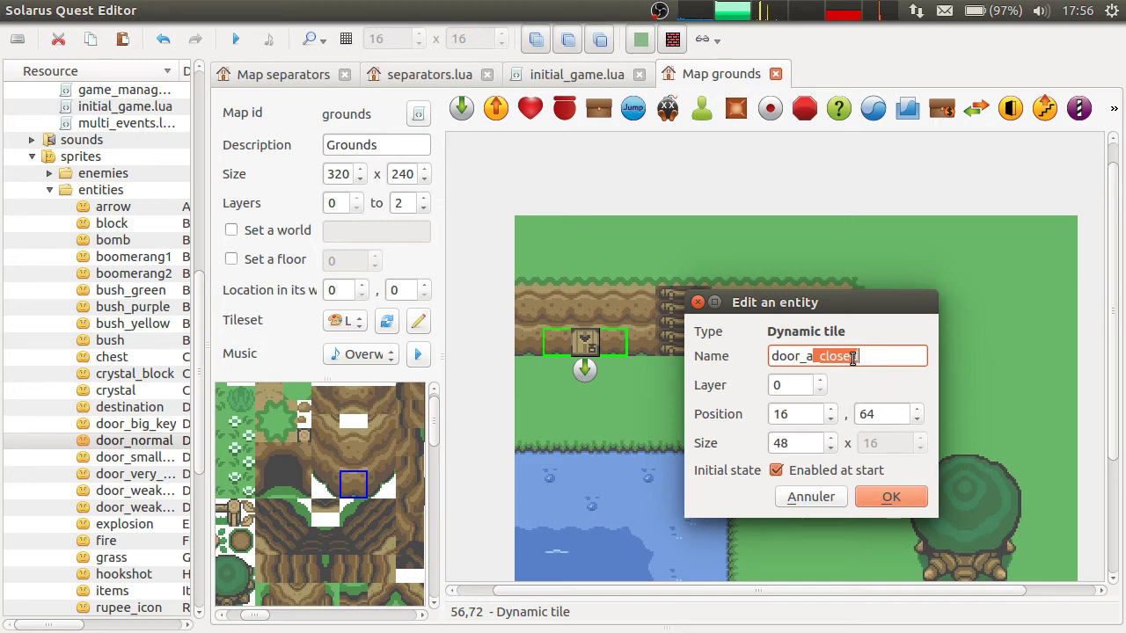
double_click(888, 355)
key(ctrl+c)
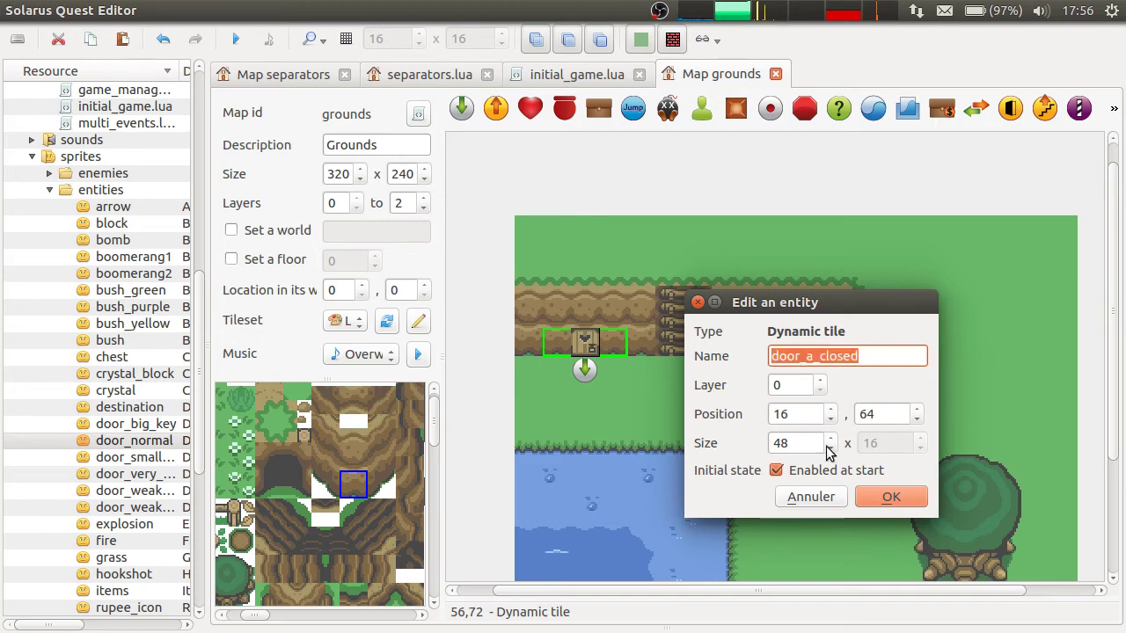
click(891, 497)
Give the second dynamic tile the pasted name, becoming door_a_closed_2, and save the map
double_click(613, 314)
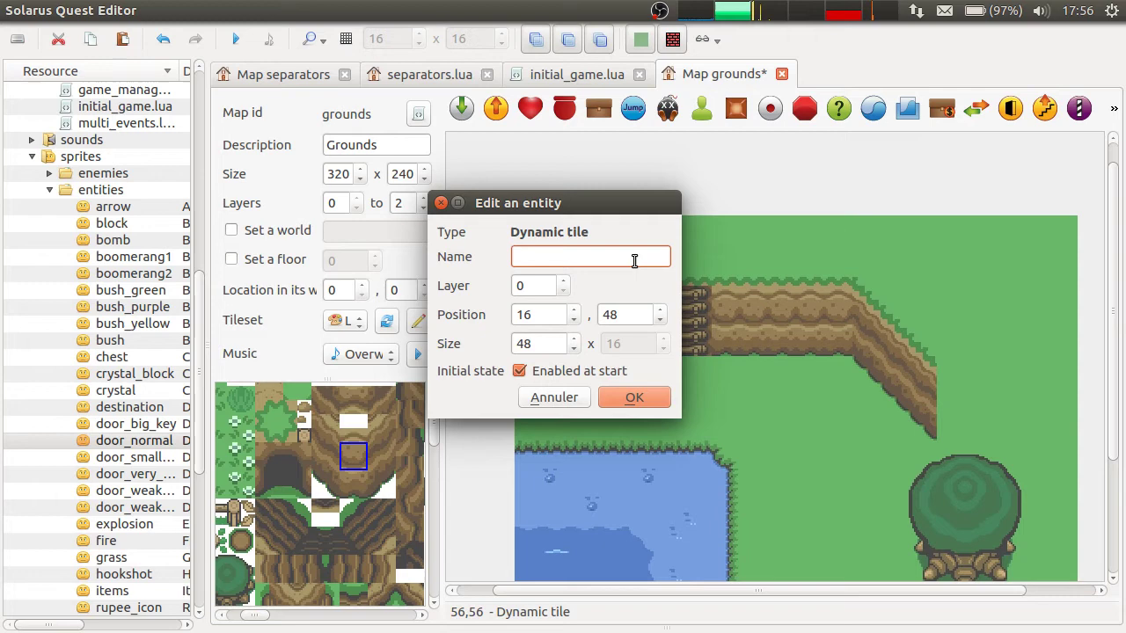
key(ctrl+v)
click(661, 400)
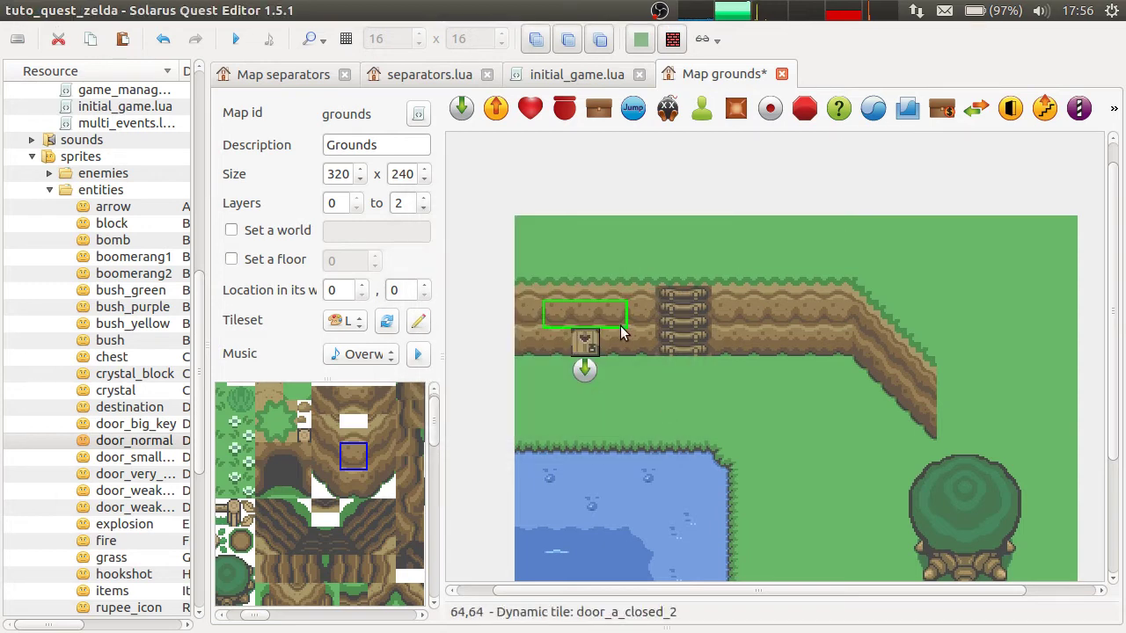
double_click(620, 311)
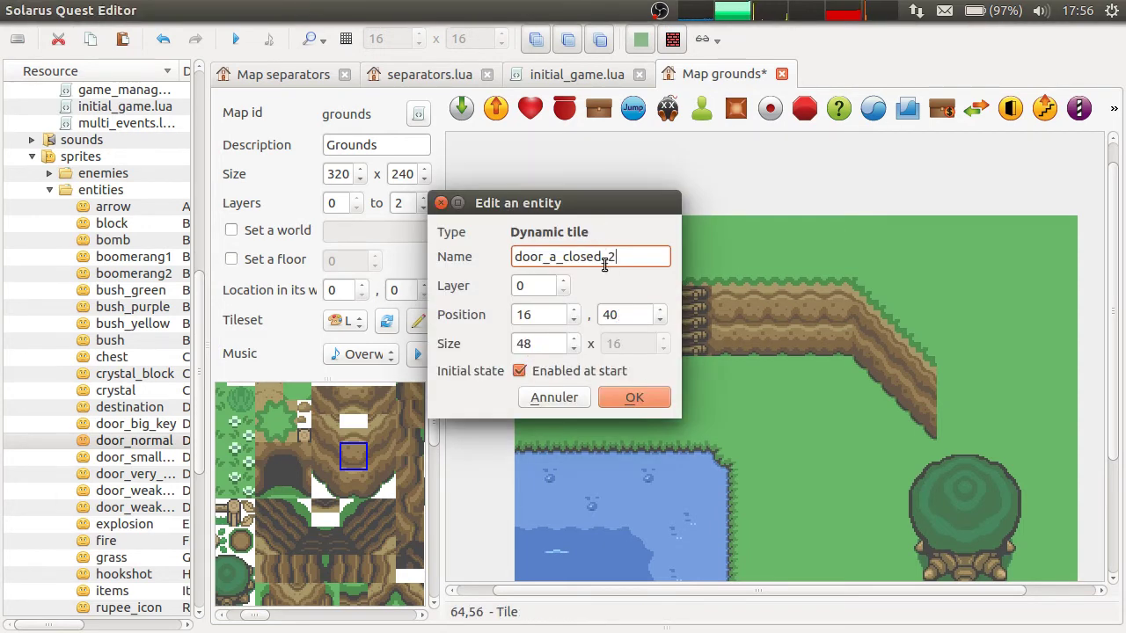
drag(604, 264, 645, 253)
click(572, 397)
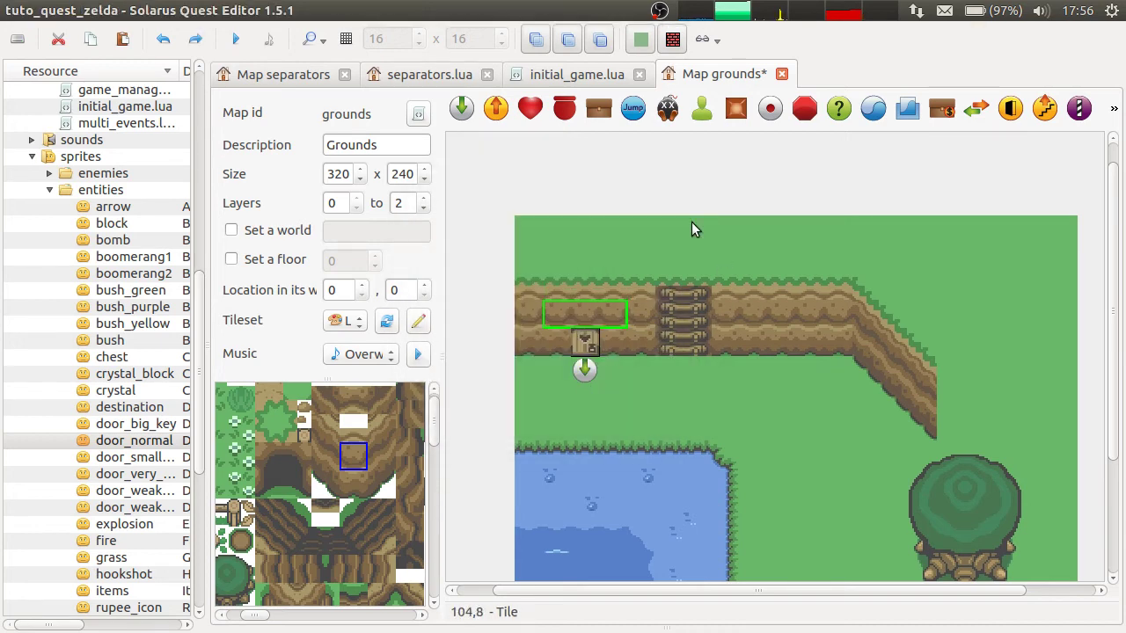
key(ctrl+s)
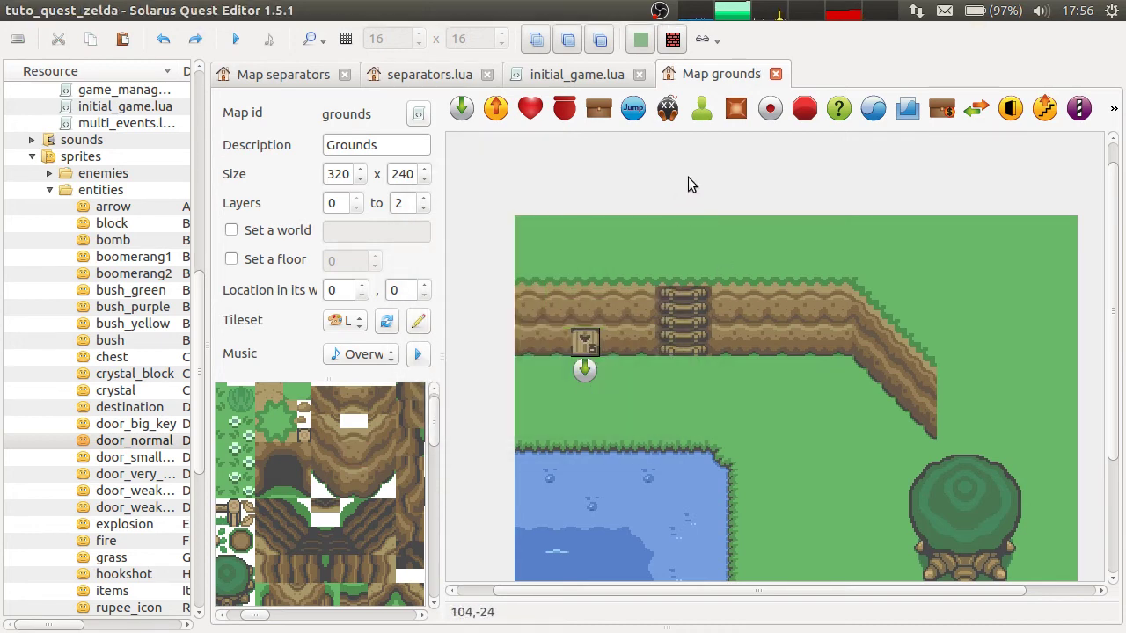
Play-test the grounds map, walking the hero into the cave and back out, then close the game
click(236, 38)
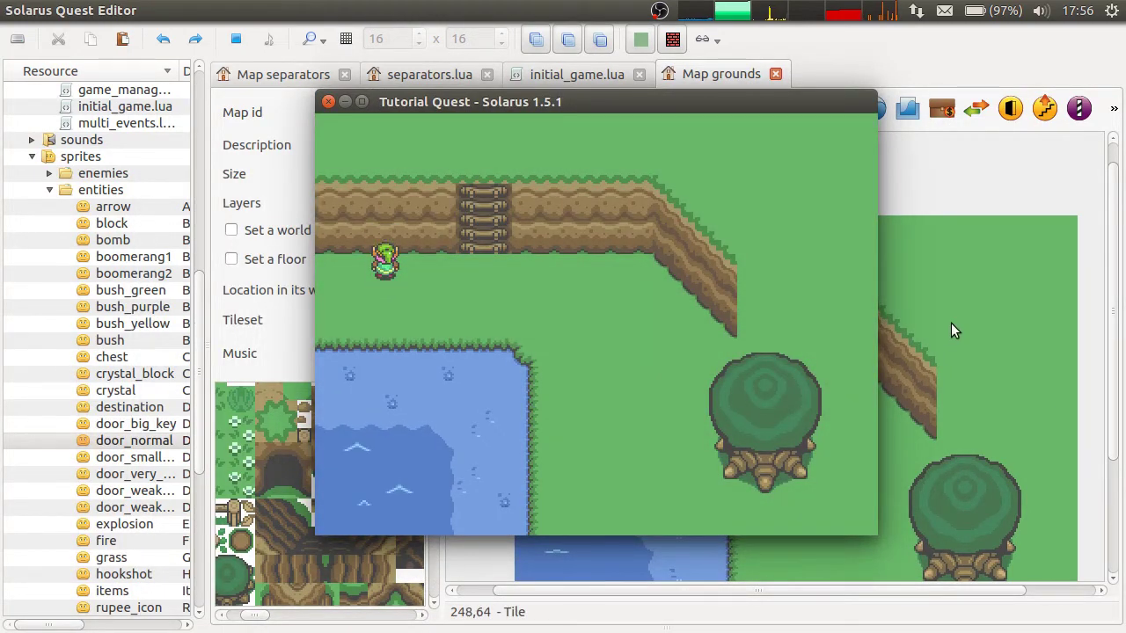
key(Up)
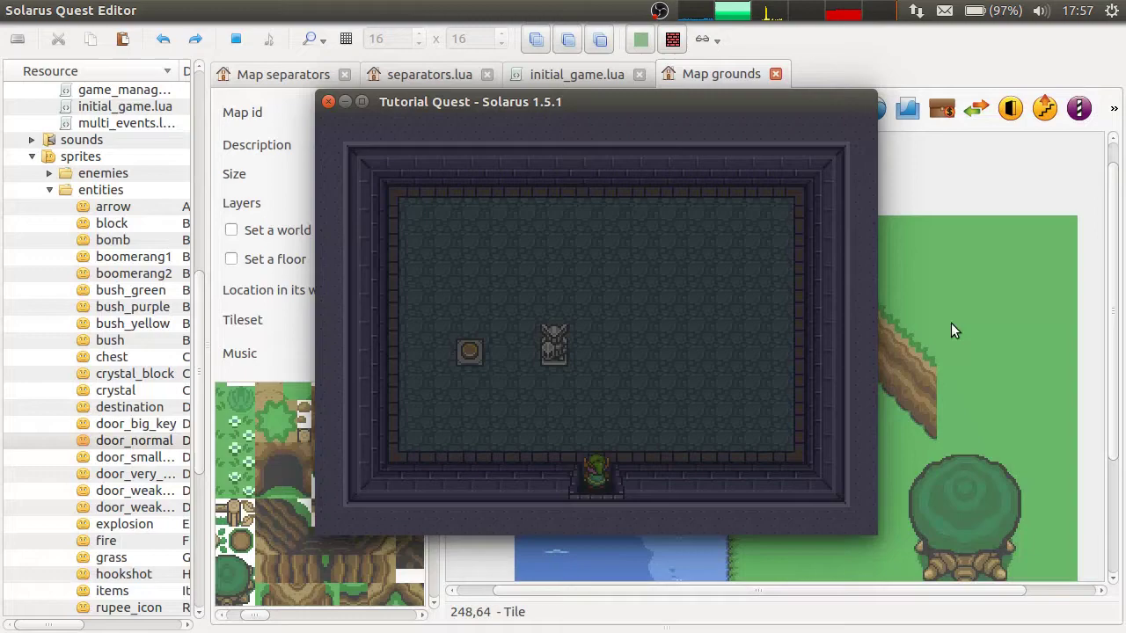
key(Down)
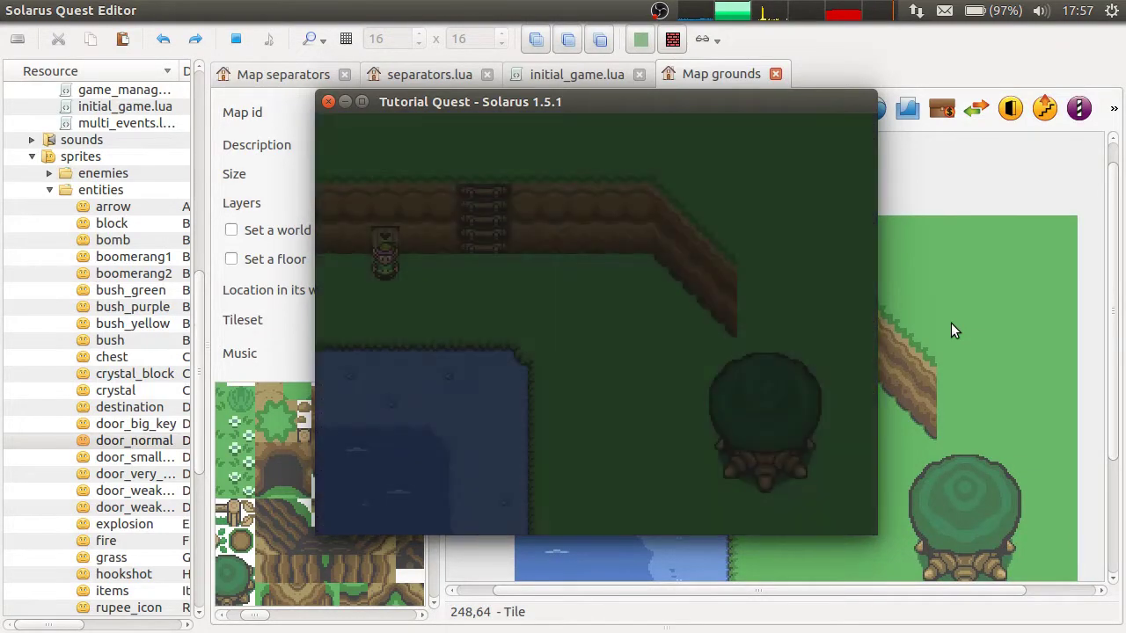
key(Down)
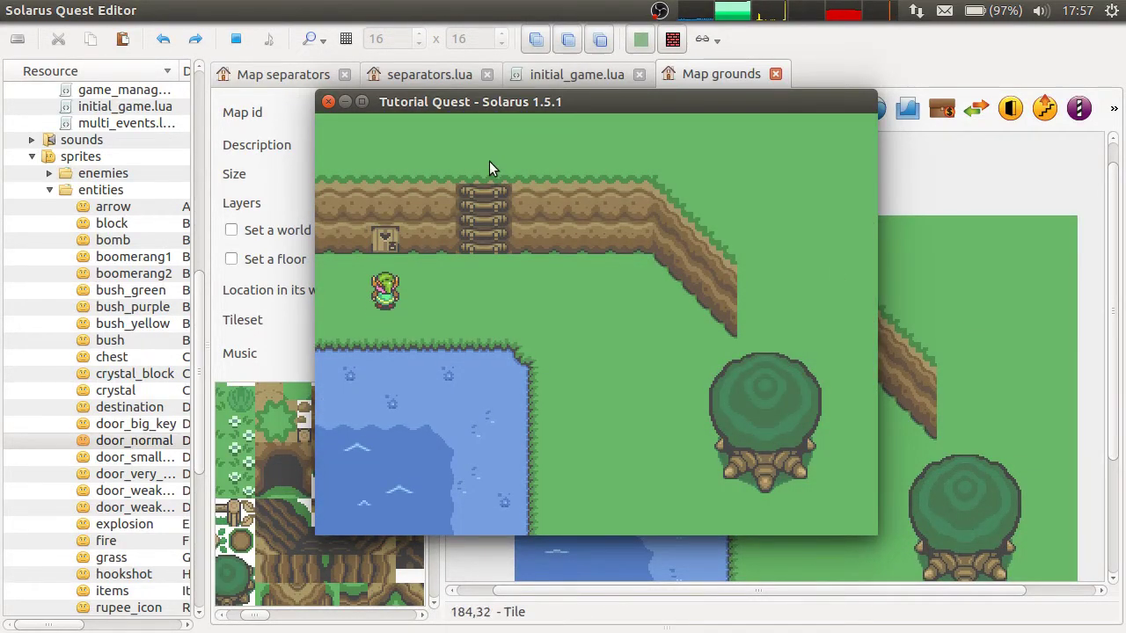
click(329, 102)
Turn on 'Save the door state' for the cave door with variable chap32_door, then save the grounds map
double_click(582, 343)
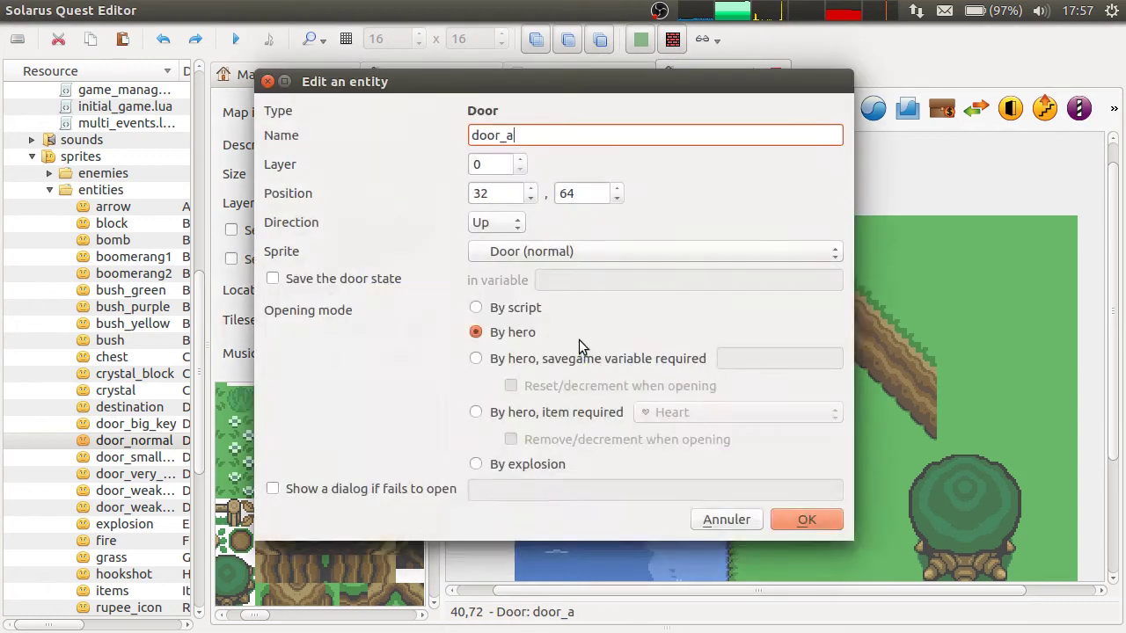
click(331, 281)
click(290, 280)
click(621, 281)
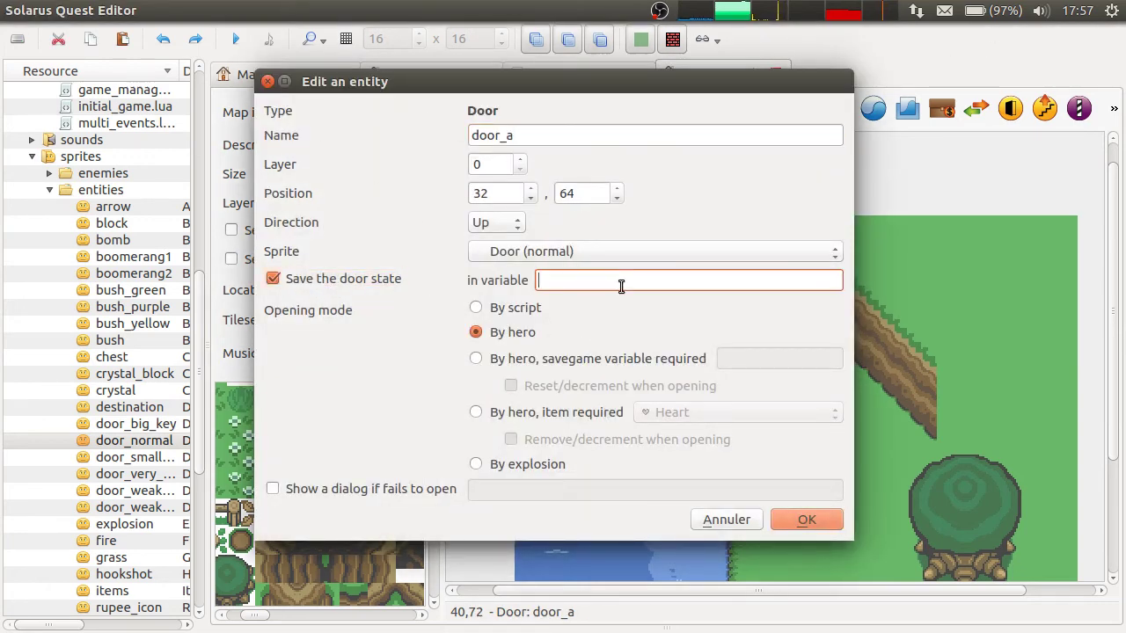
text(chap)
text(32_door)
key(Return)
key(ctrl+s)
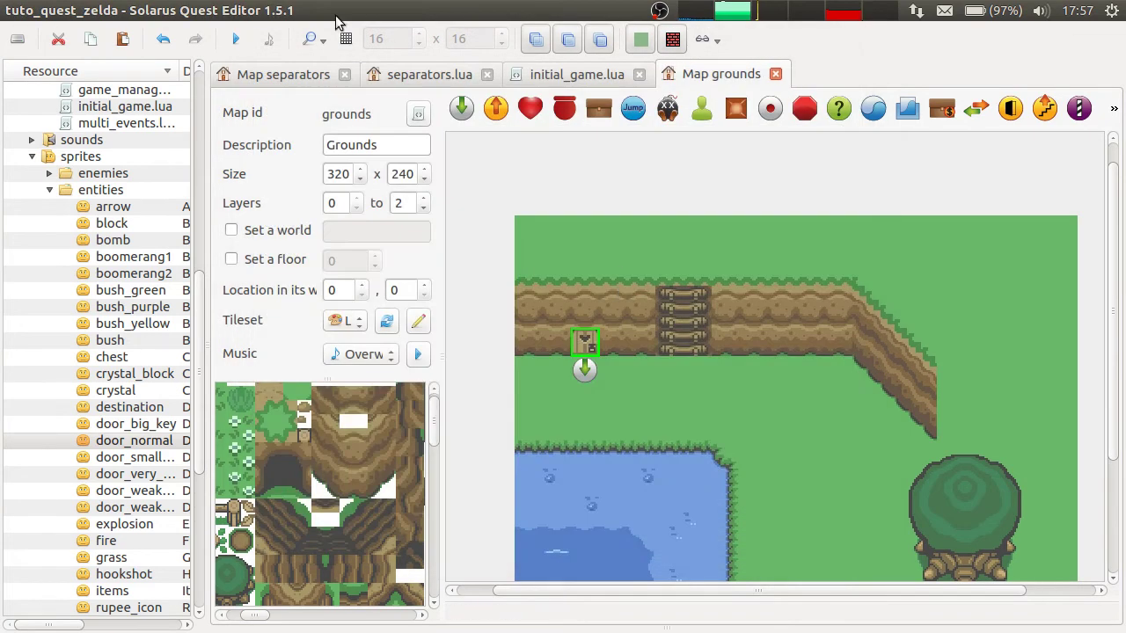
click(236, 41)
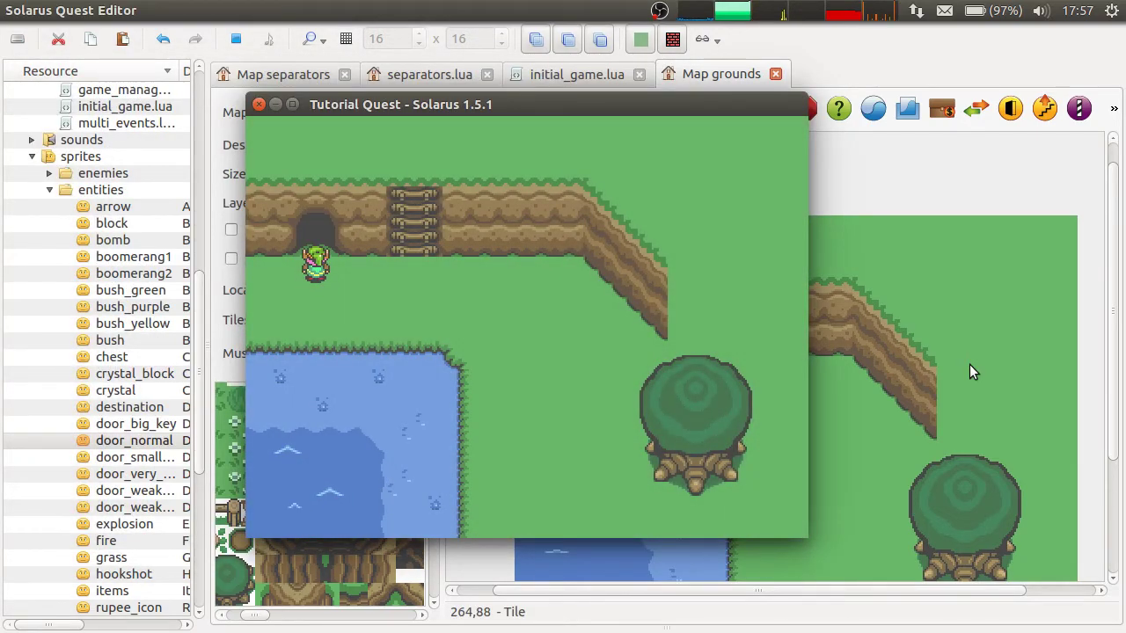
key(Up)
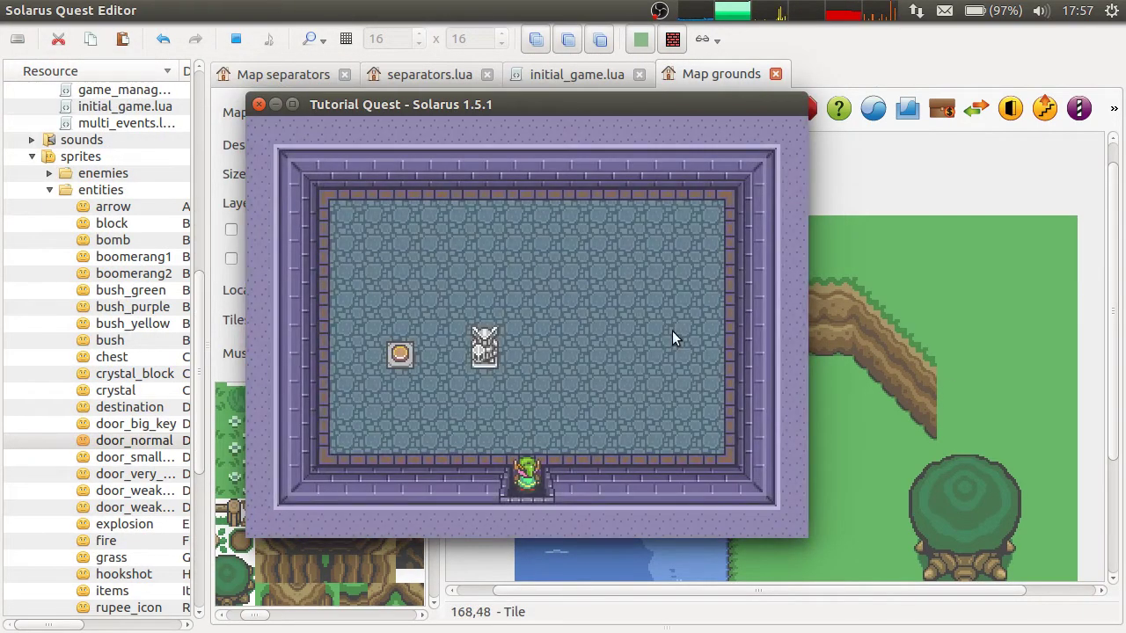
key(Down)
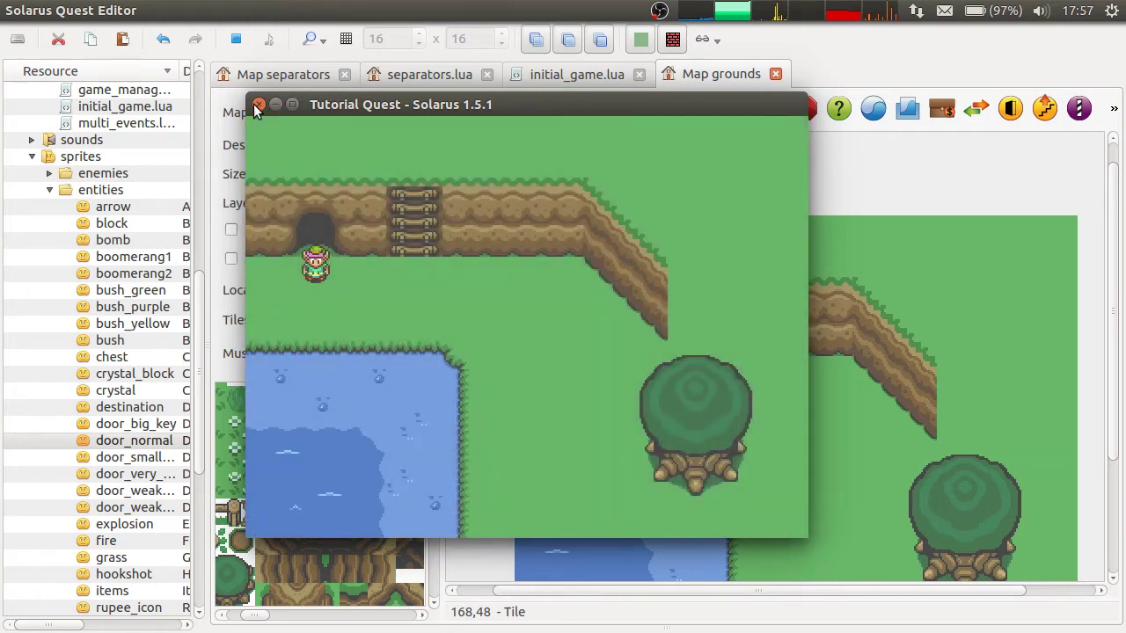
click(257, 104)
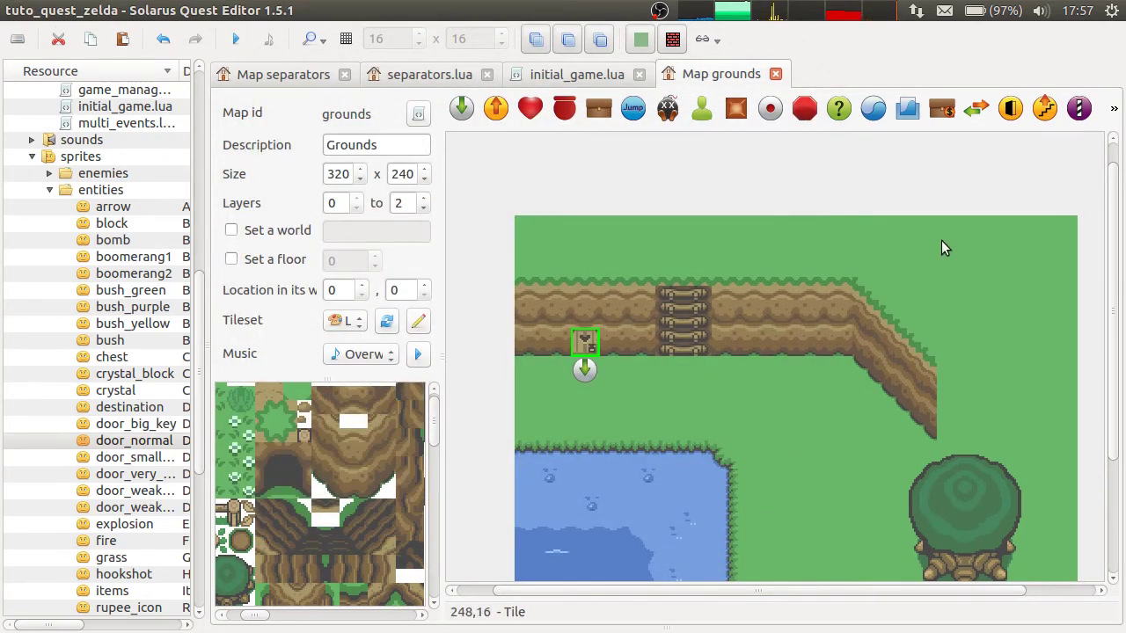
scroll(909, 178, down, 2)
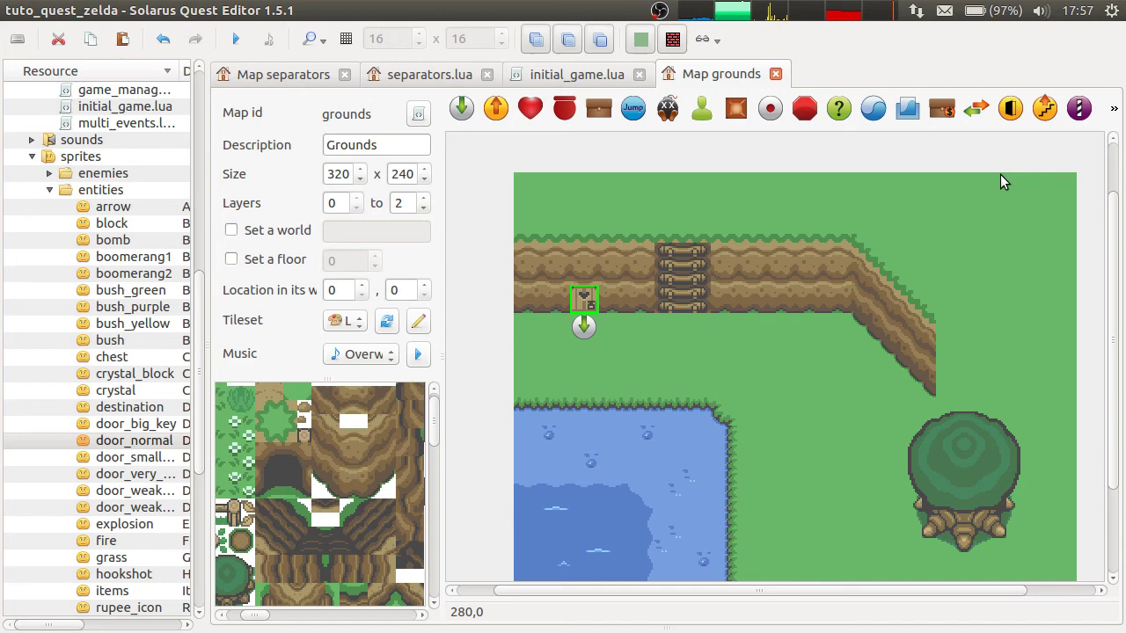
click(353, 455)
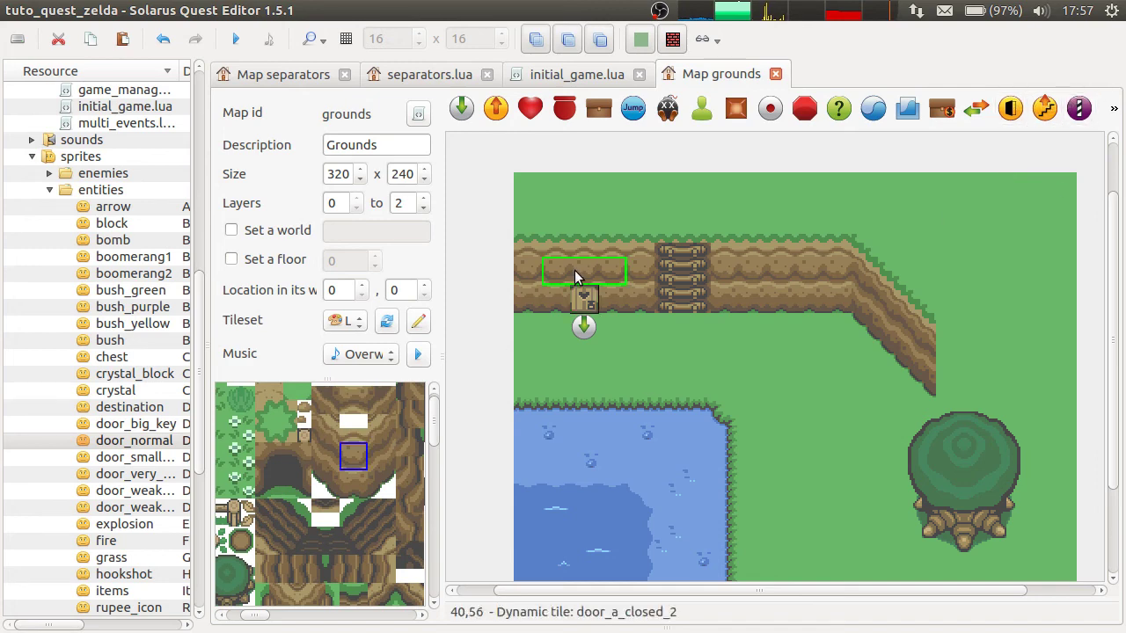
click(586, 300)
double_click(587, 304)
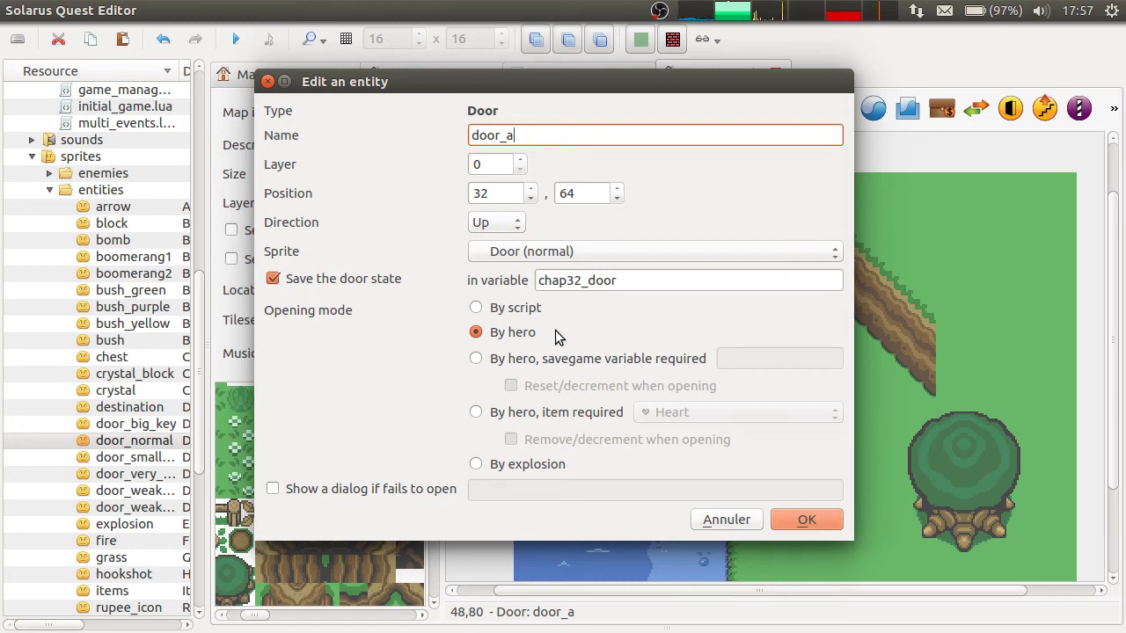
click(796, 519)
On the Map separators tab, check door_a's properties and keep its Door (normal) sprite
click(428, 76)
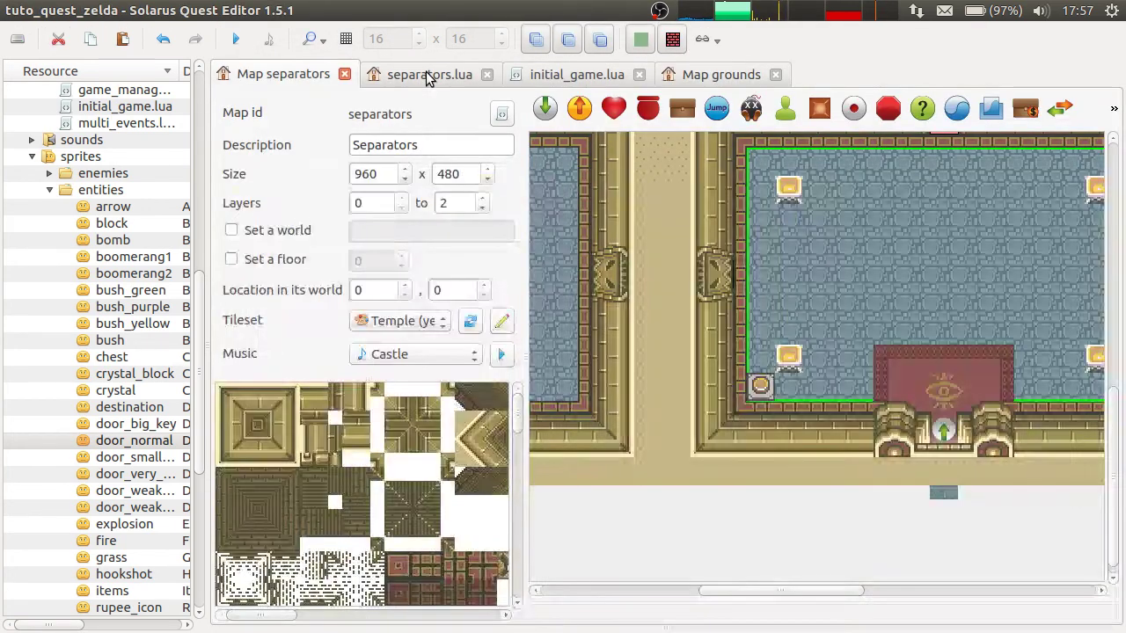
double_click(721, 275)
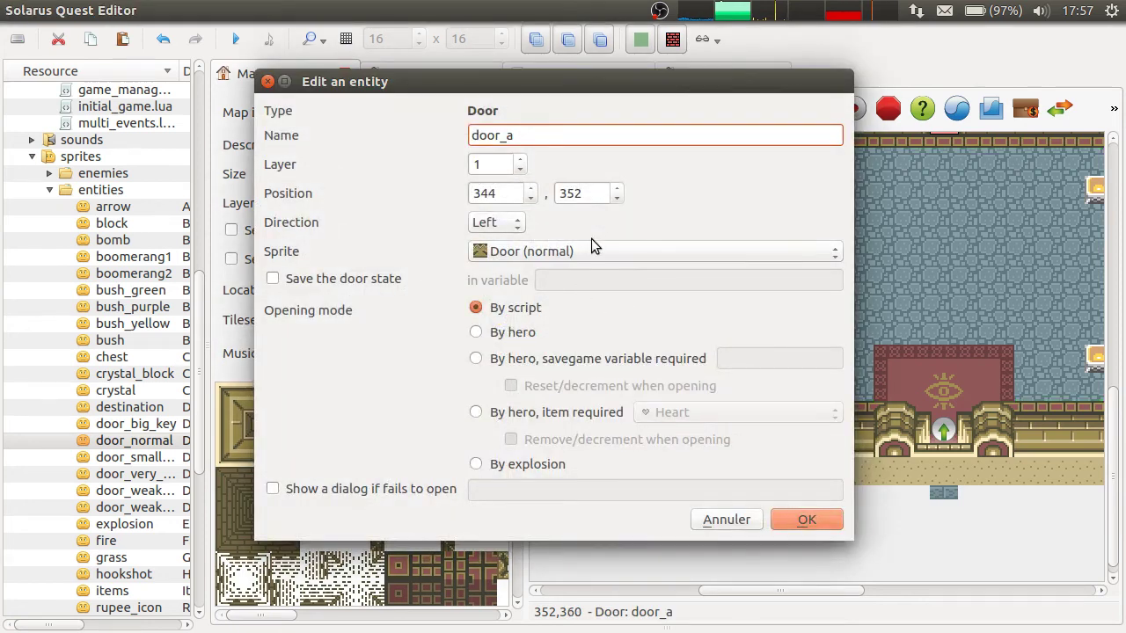
click(591, 248)
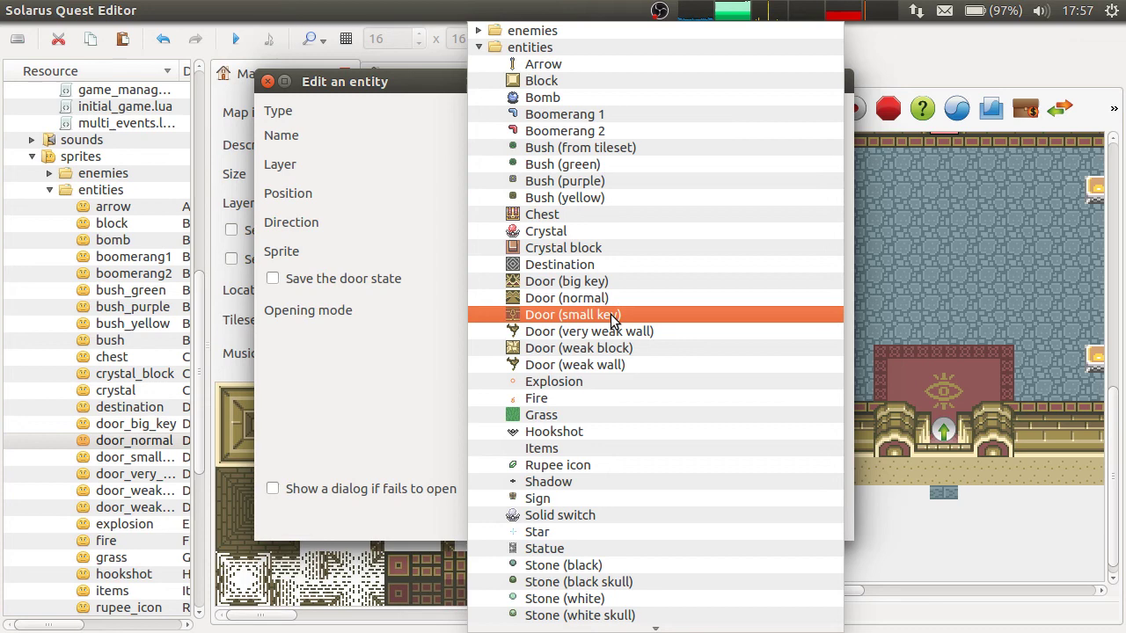
click(637, 297)
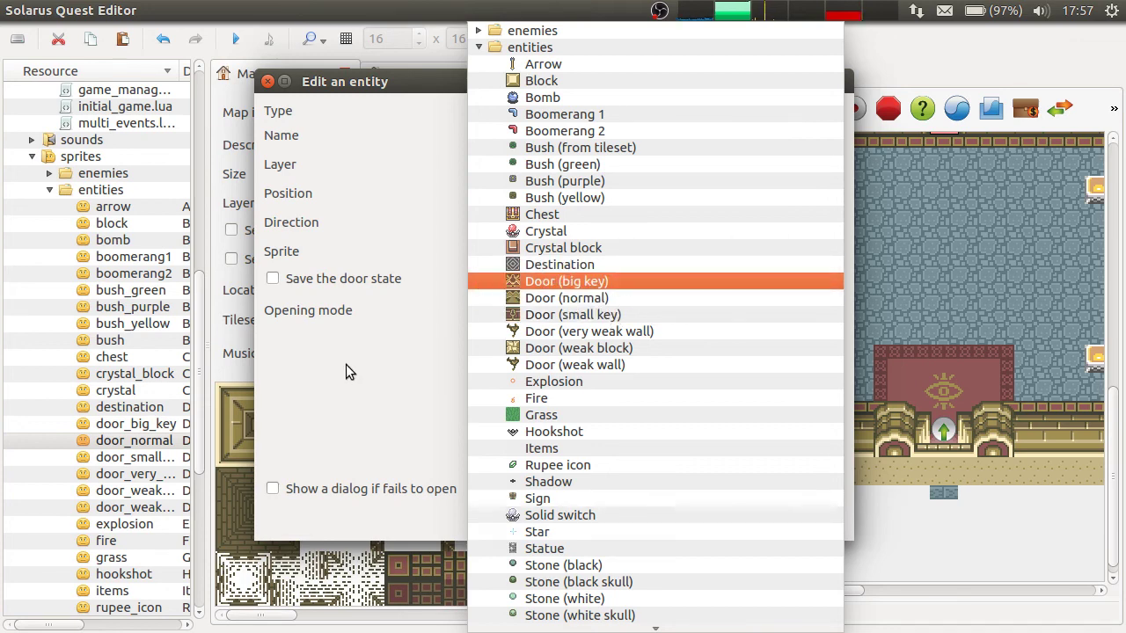
click(774, 522)
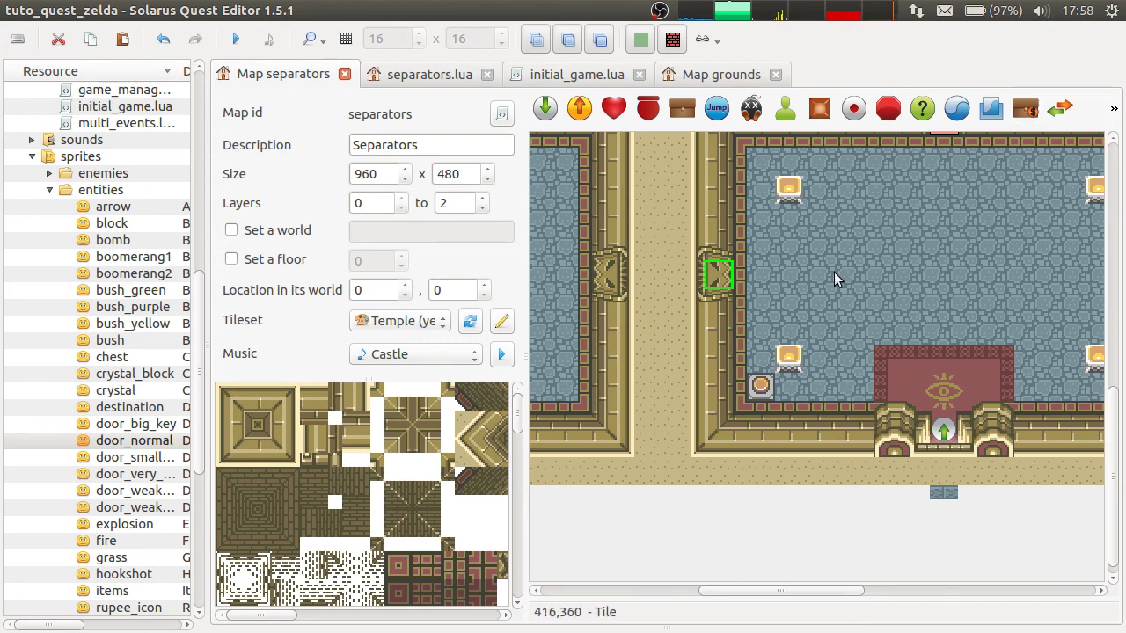
scroll(833, 272, up, 2)
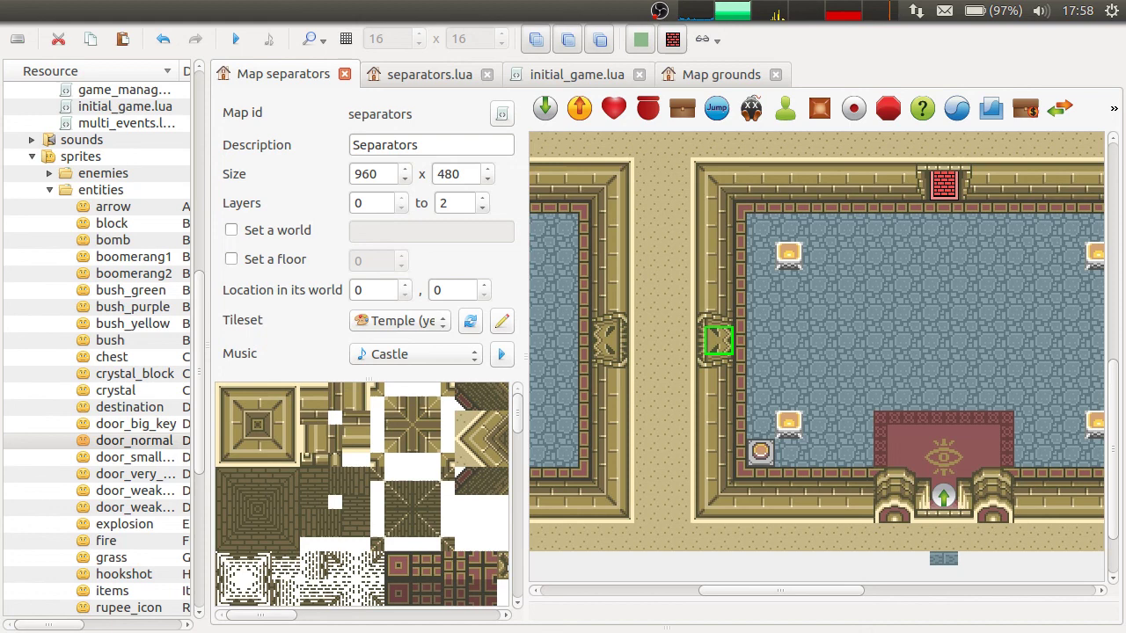